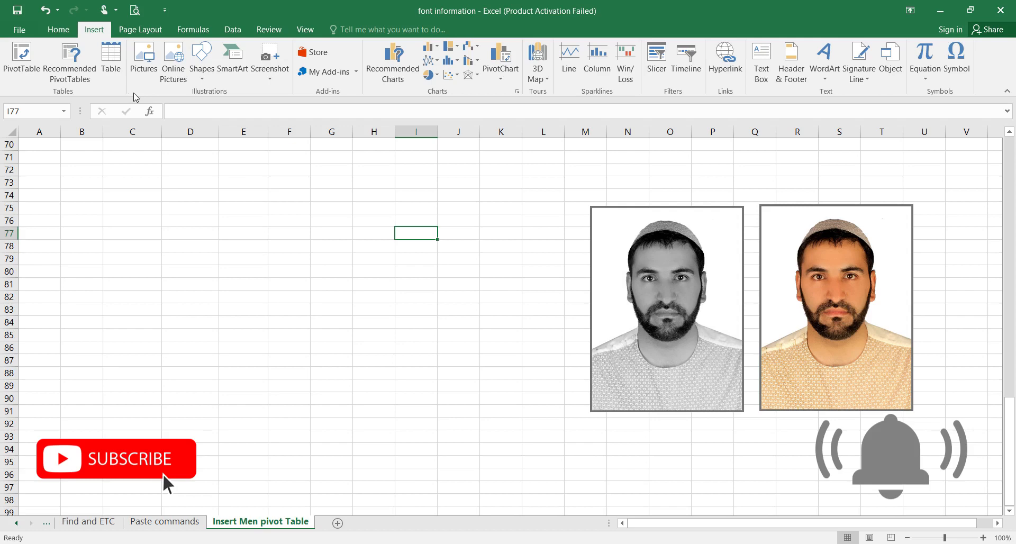
# Step: Start inserting a picture from file, look through drives E, F and G and the Pictures folder, and return to the Desktop folder
pyautogui.click(153, 76)
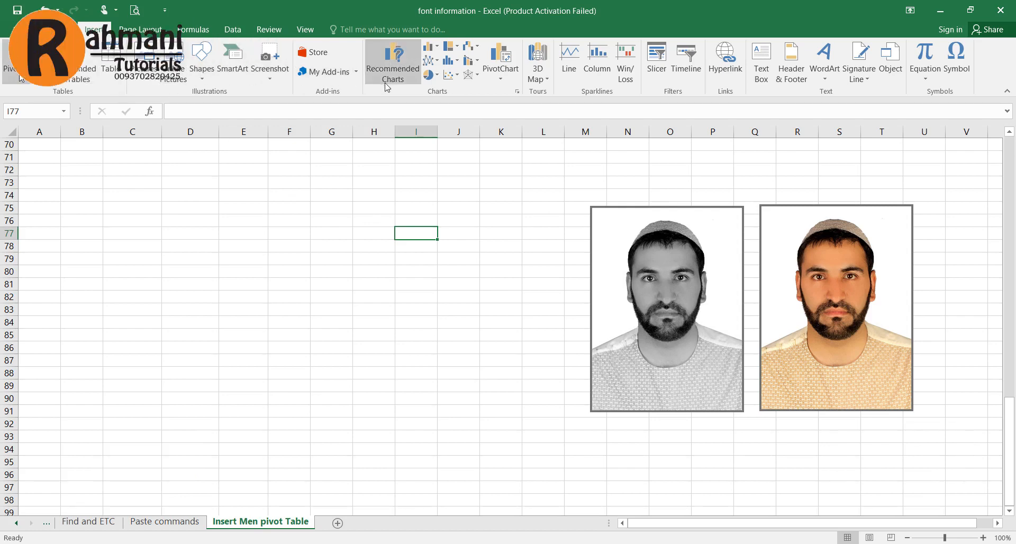
pyautogui.click(148, 73)
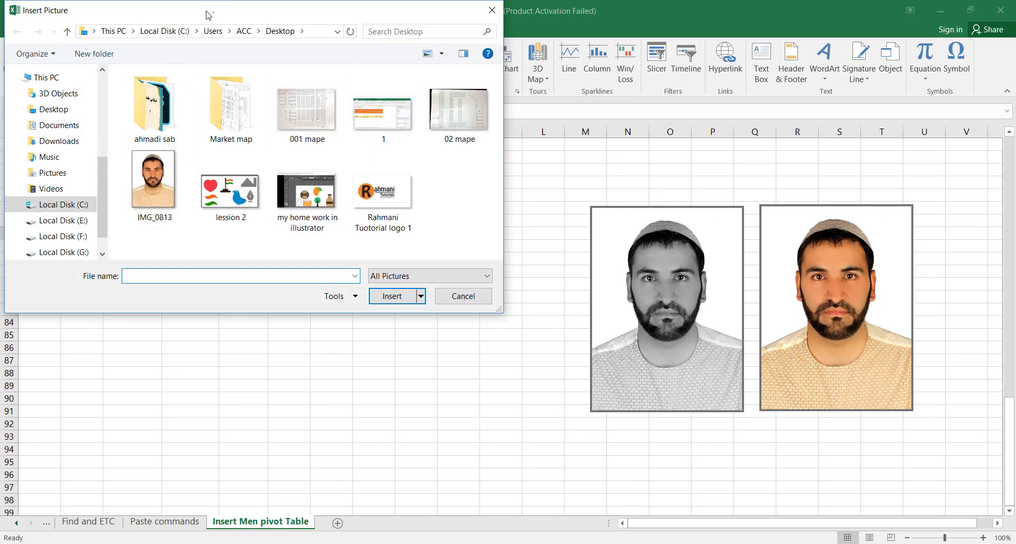
pyautogui.moveTo(206, 14); pyautogui.dragTo(493, 69)
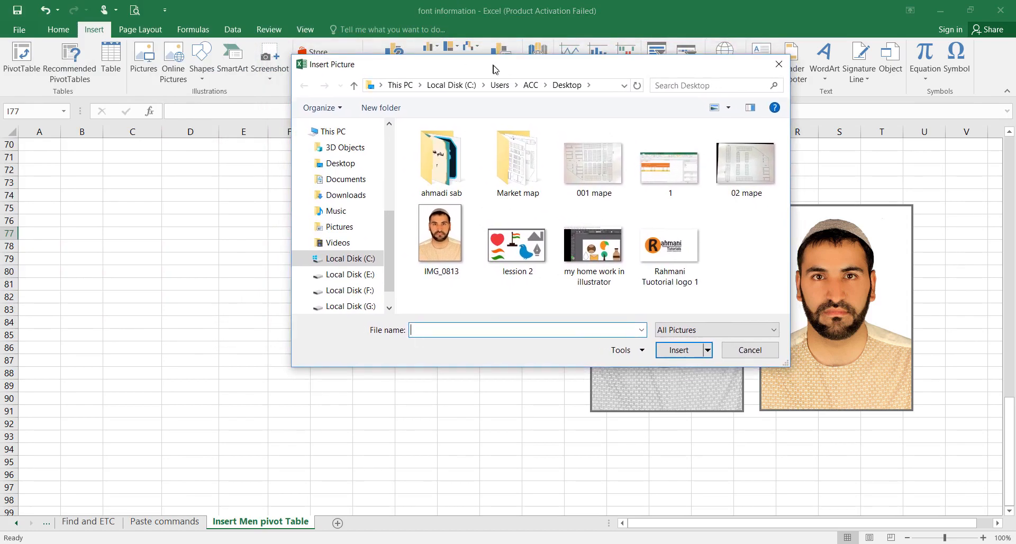
pyautogui.click(361, 288)
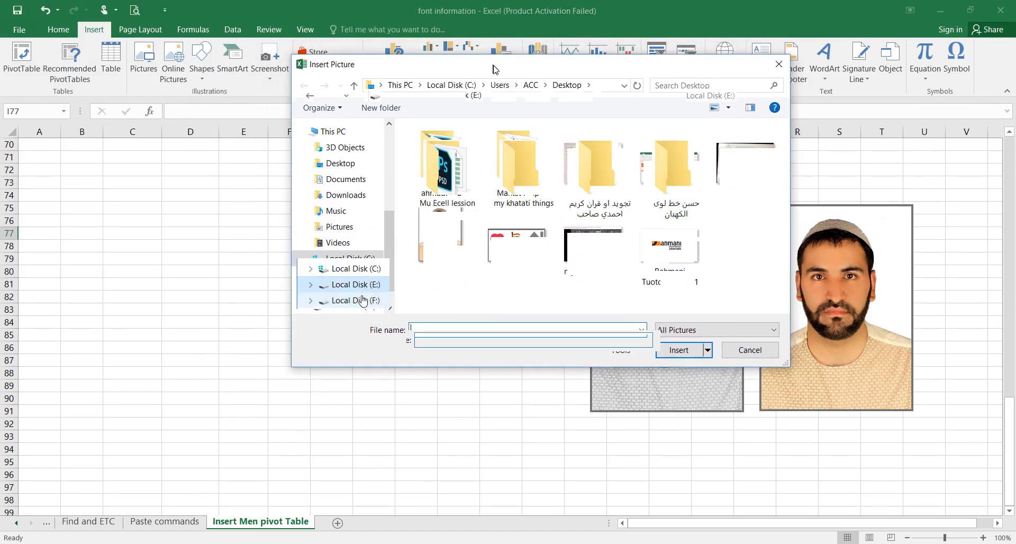
pyautogui.click(362, 300)
pyautogui.click(361, 316)
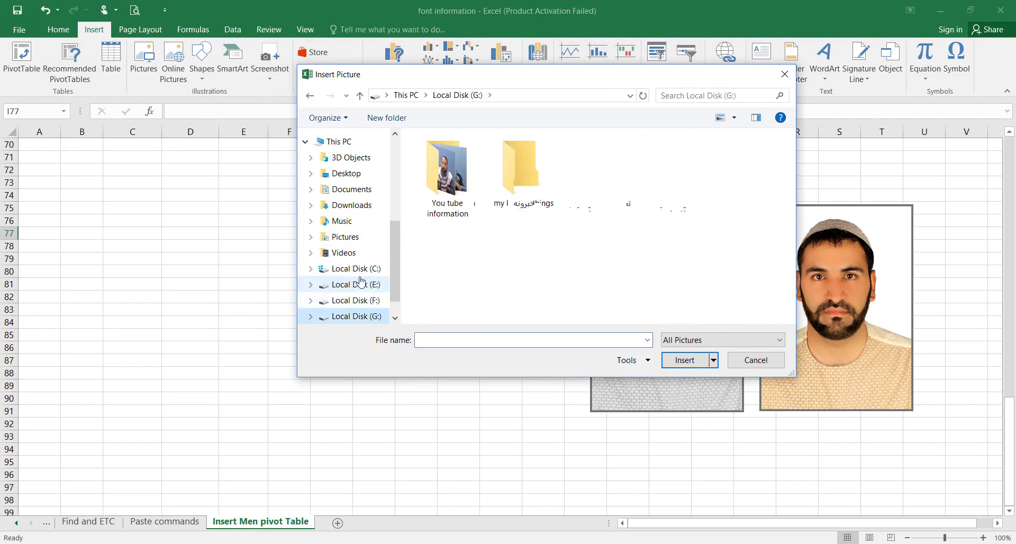
pyautogui.click(352, 175)
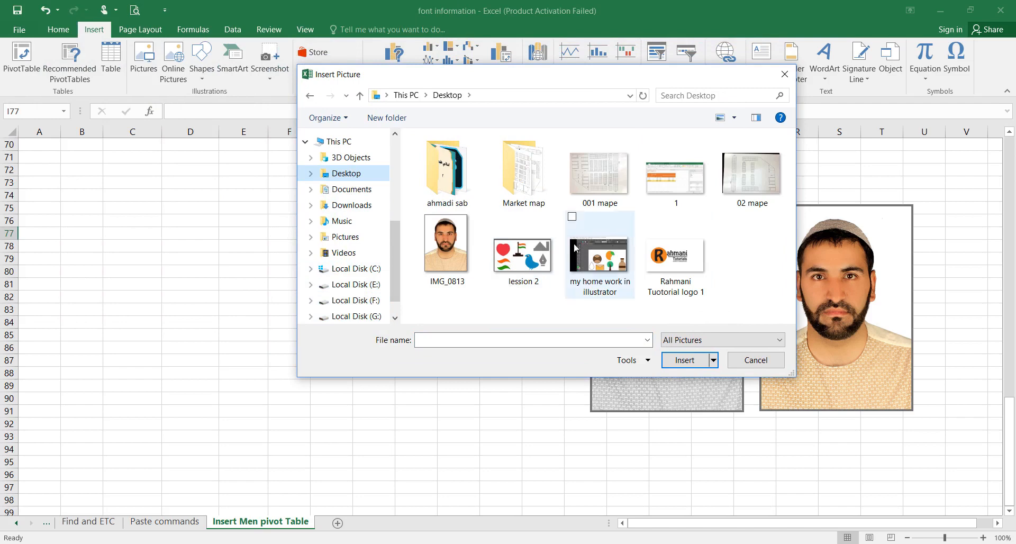
pyautogui.click(355, 239)
pyautogui.click(351, 174)
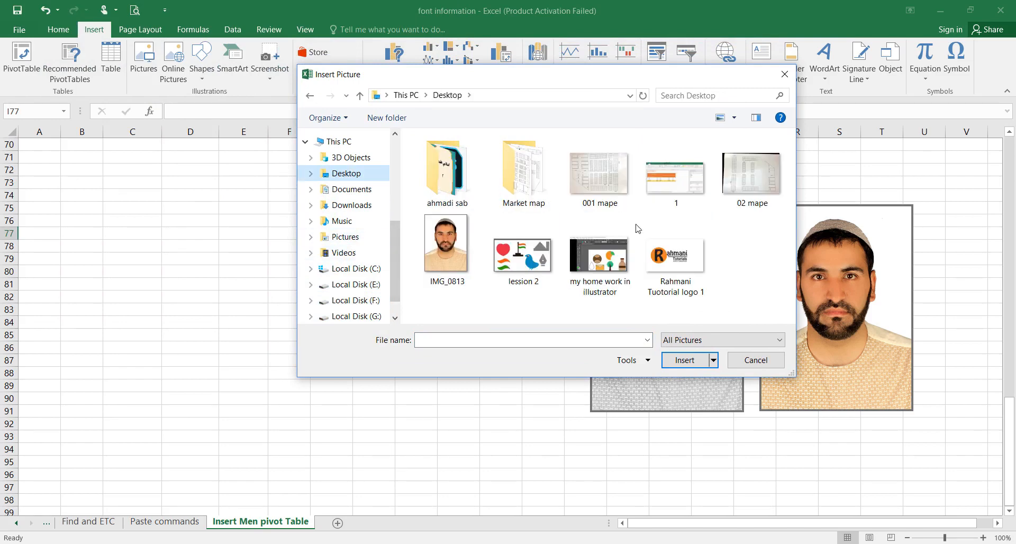
pyautogui.click(353, 239)
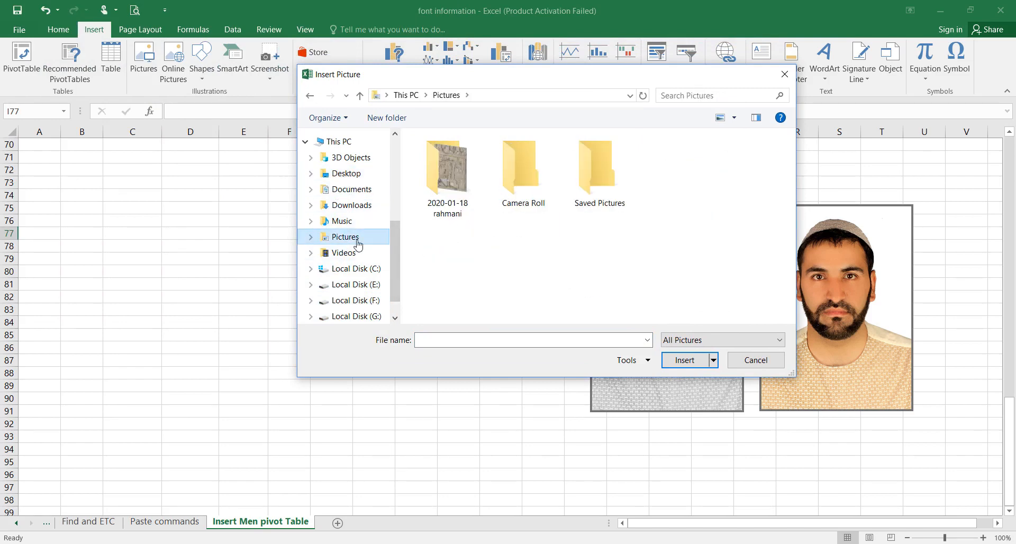
pyautogui.click(350, 174)
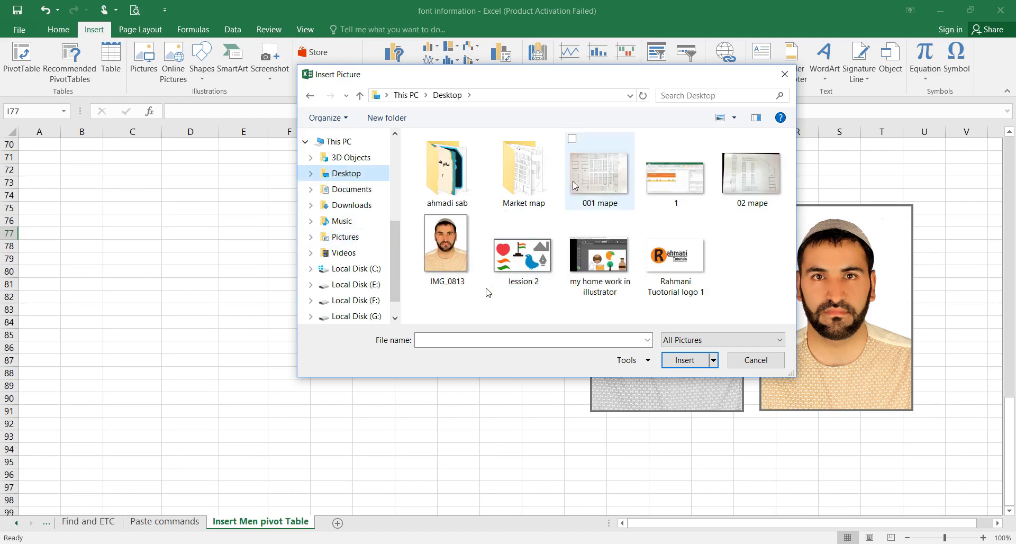
# Step: Insert the IMG_0813 photo from the Desktop folder into the sheet
pyautogui.click(451, 252)
pyautogui.click(483, 281)
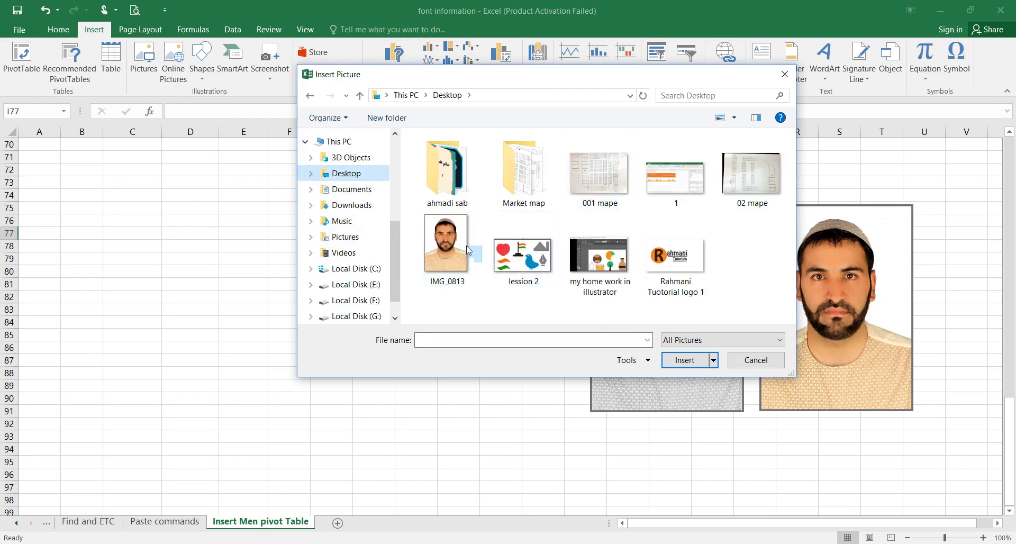
pyautogui.click(442, 252)
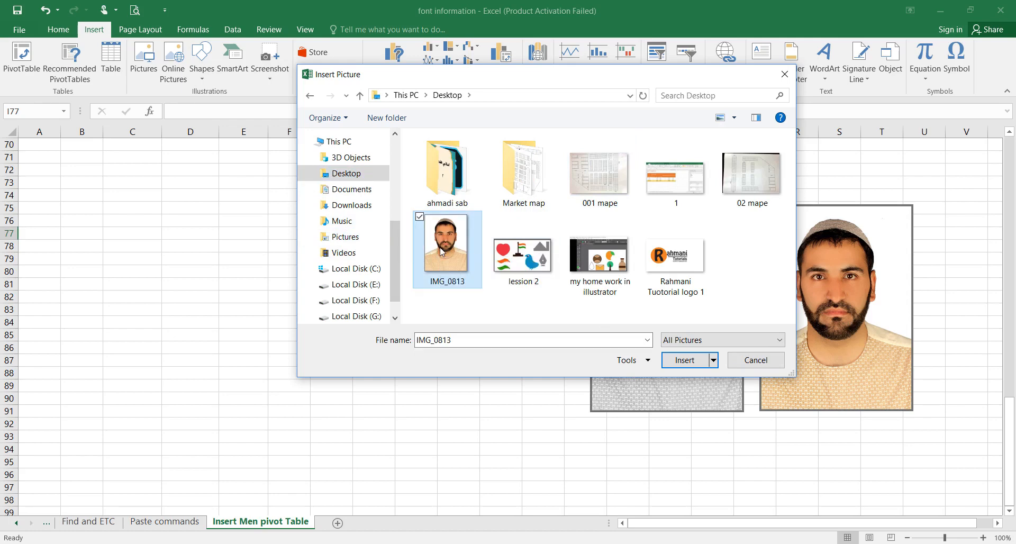
pyautogui.click(685, 361)
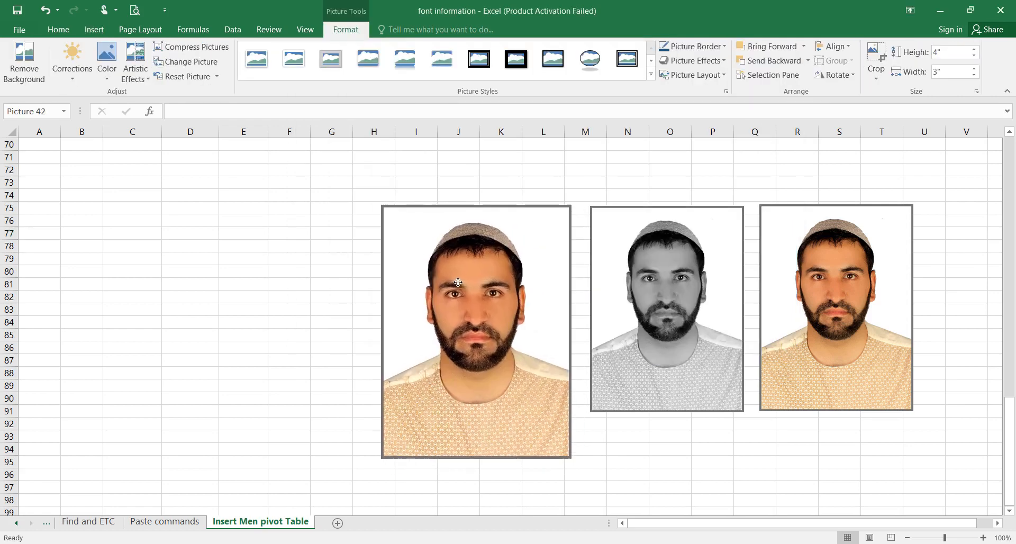
# Step: Scale the inserted photo to about 3.28" high by 2.46" wide and place it beside the grayscale photo, aligned with the other two
pyautogui.moveTo(458, 283); pyautogui.dragTo(470, 286)
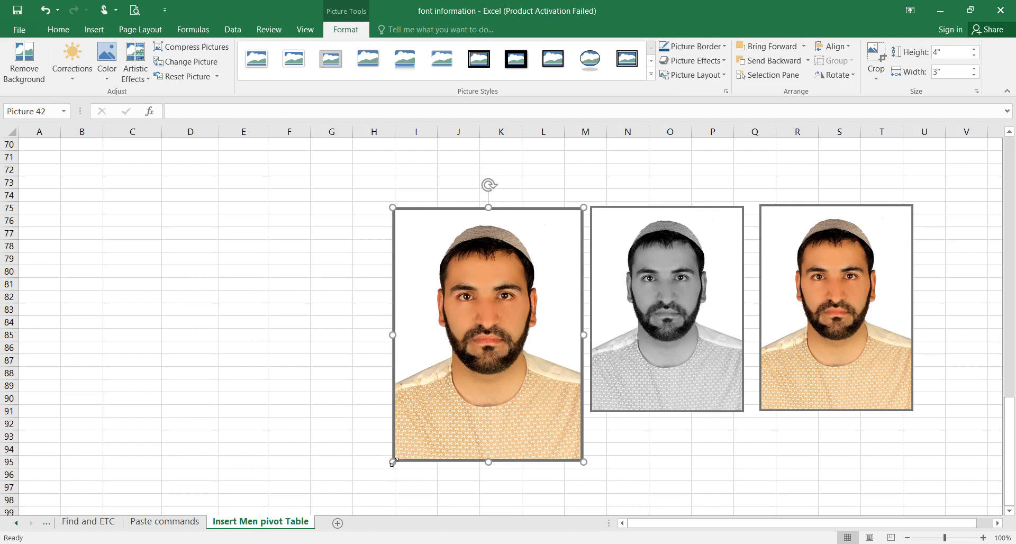
pyautogui.moveTo(398, 456); pyautogui.dragTo(423, 435)
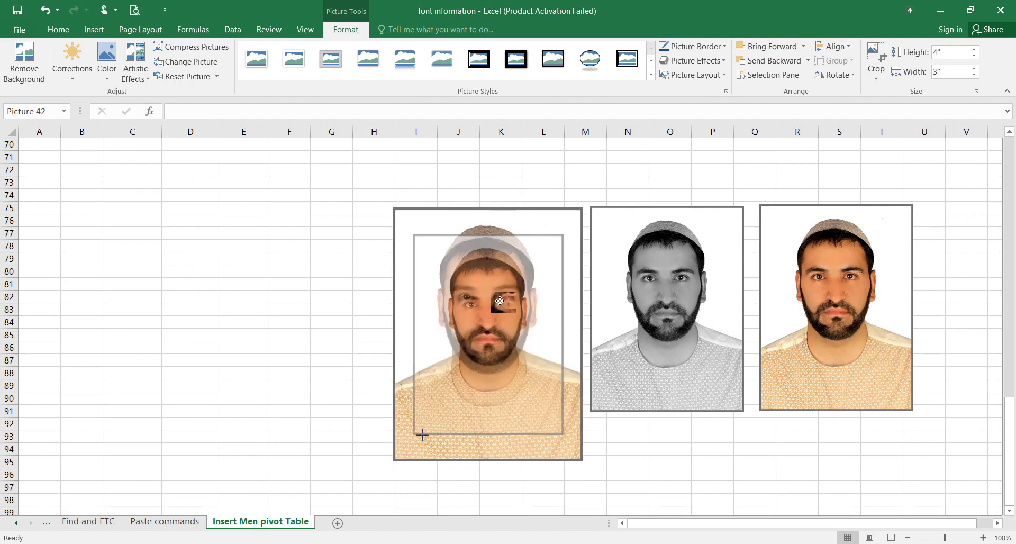
pyautogui.moveTo(475, 340); pyautogui.dragTo(500, 312)
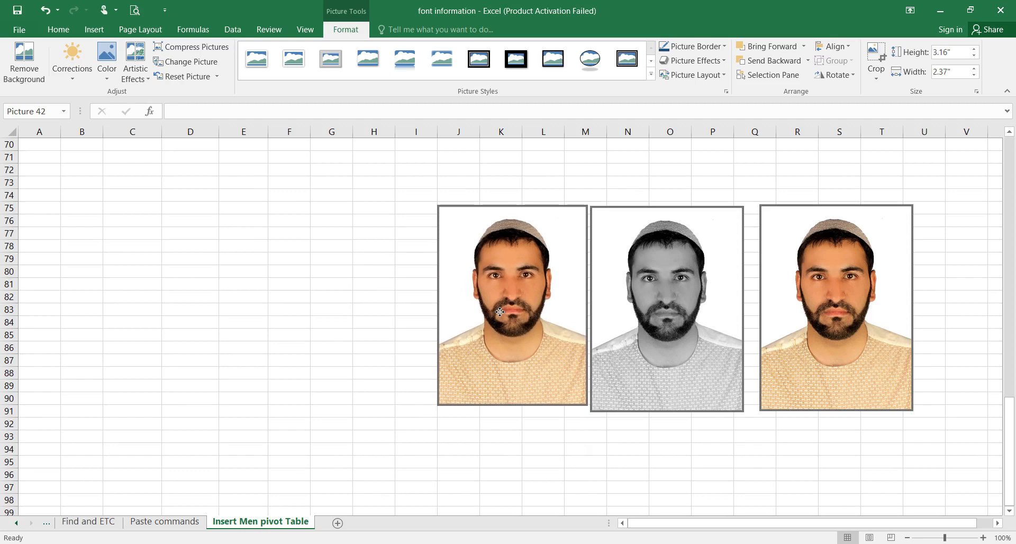
pyautogui.moveTo(499, 311); pyautogui.dragTo(499, 314)
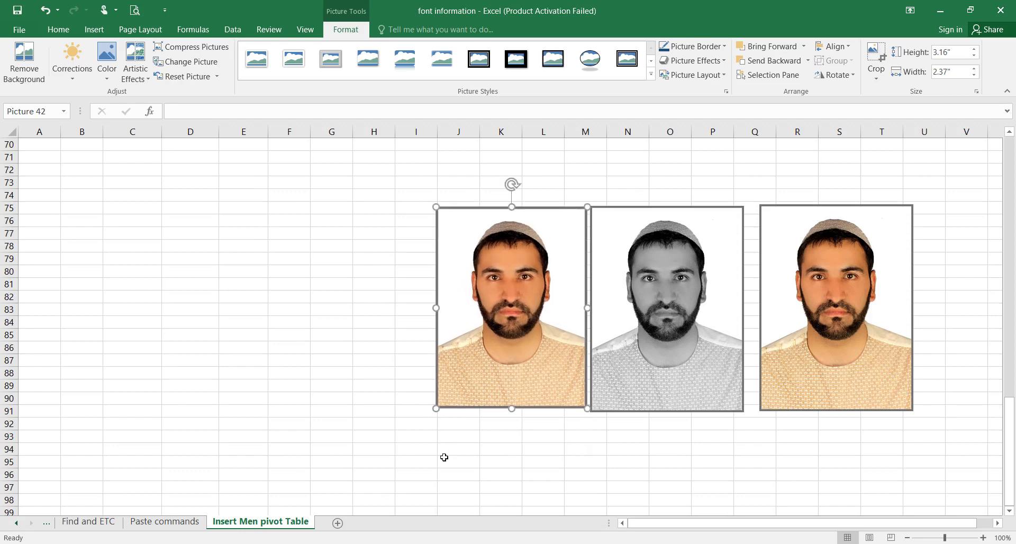
pyautogui.moveTo(436, 408); pyautogui.dragTo(433, 413)
pyautogui.click(391, 365)
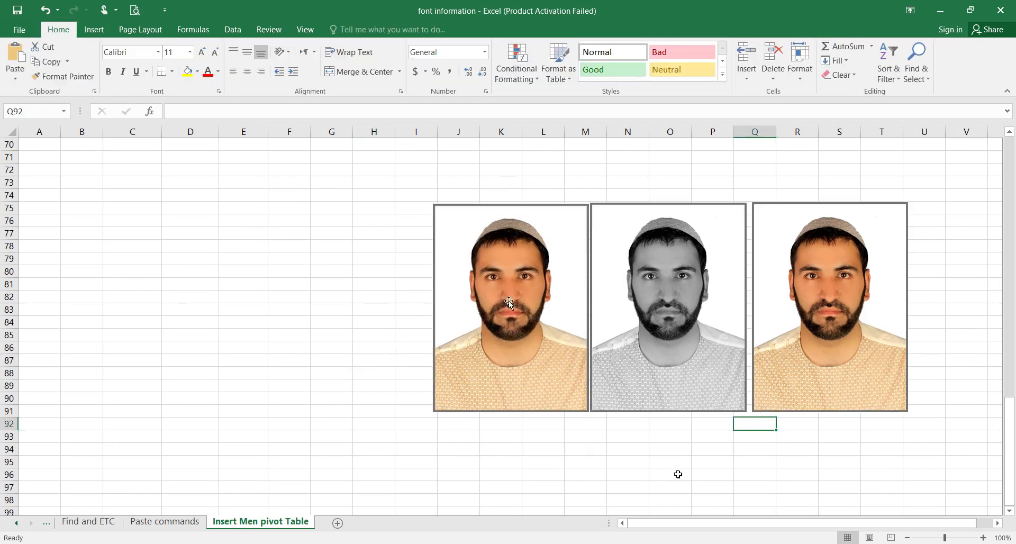
# Step: Move the two color photos outward to leave even gaps around the grayscale photo, and select the newly inserted one
pyautogui.click(511, 296)
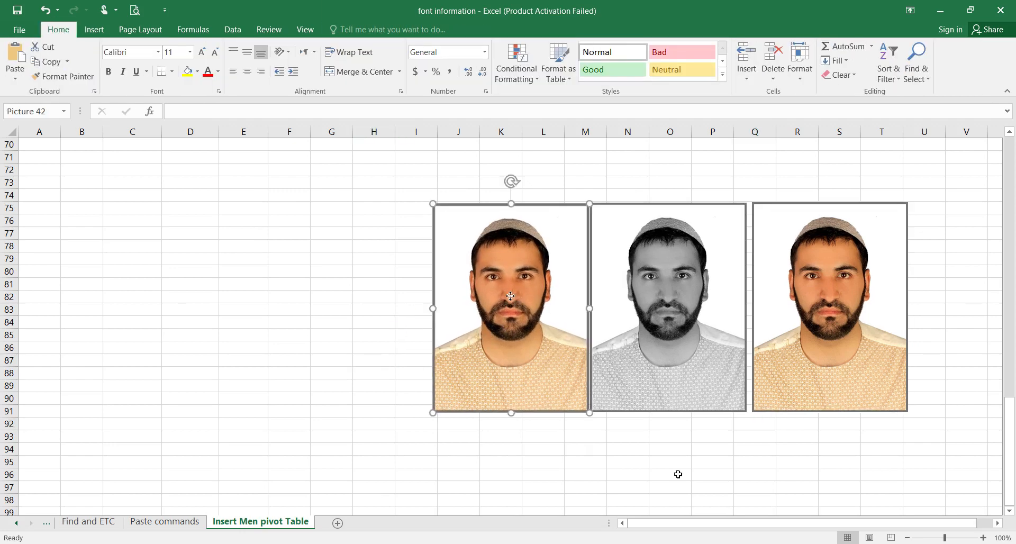
pyautogui.moveTo(510, 296); pyautogui.dragTo(496, 297)
pyautogui.moveTo(826, 288); pyautogui.dragTo(837, 288)
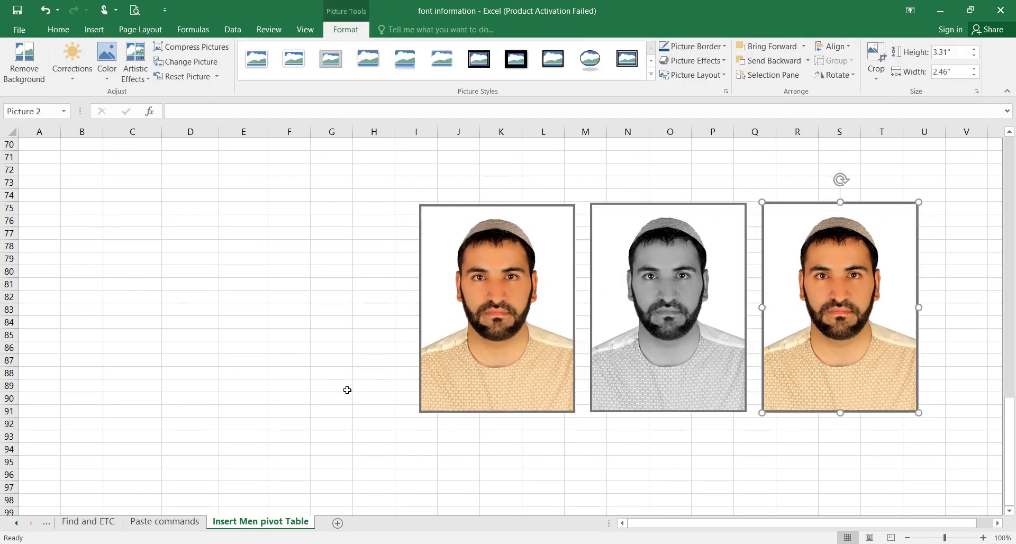
pyautogui.click(515, 311)
pyautogui.click(553, 343)
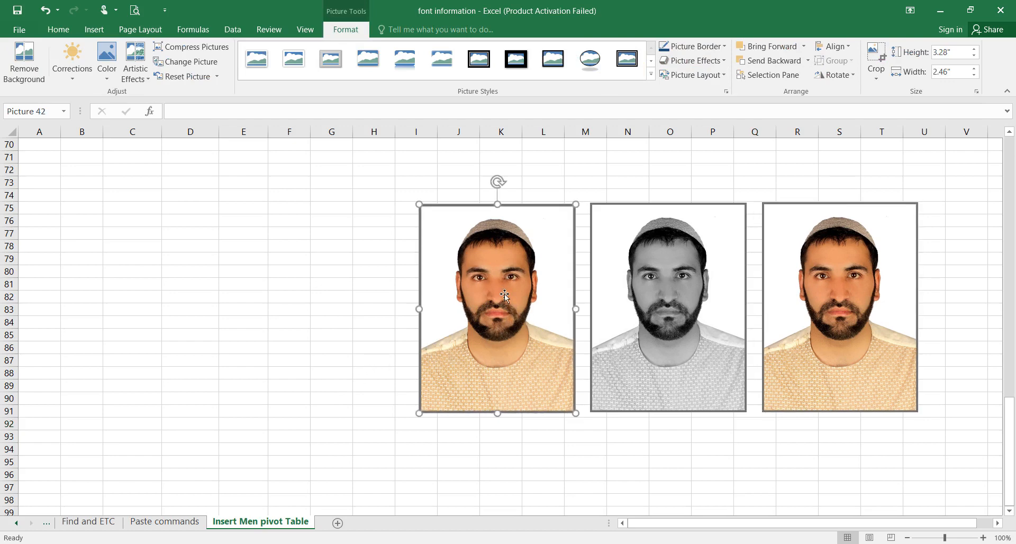
pyautogui.click(402, 59)
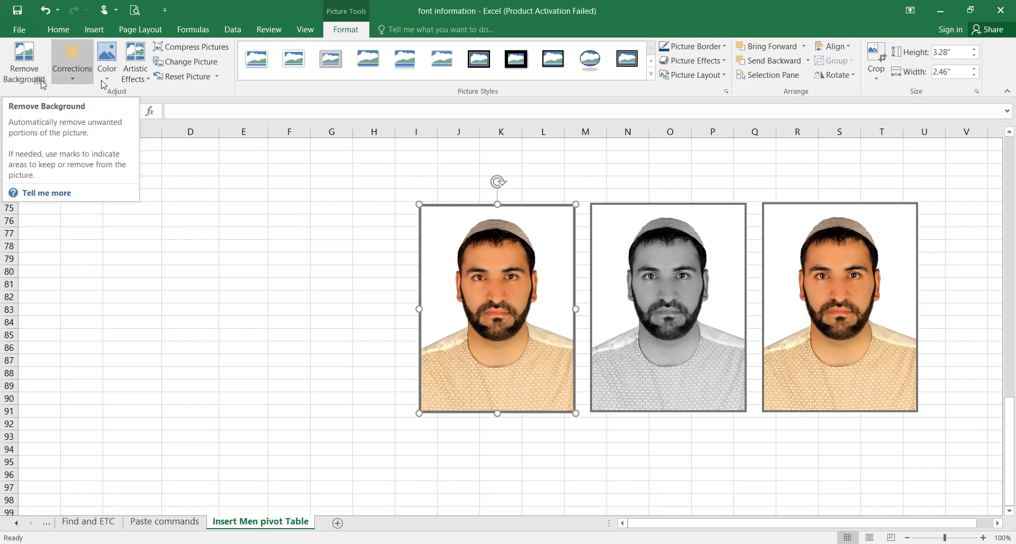
# Step: Try removing the background of the inserted photo and moving the cutout toward columns E to H, and undo both changes
pyautogui.click(24, 62)
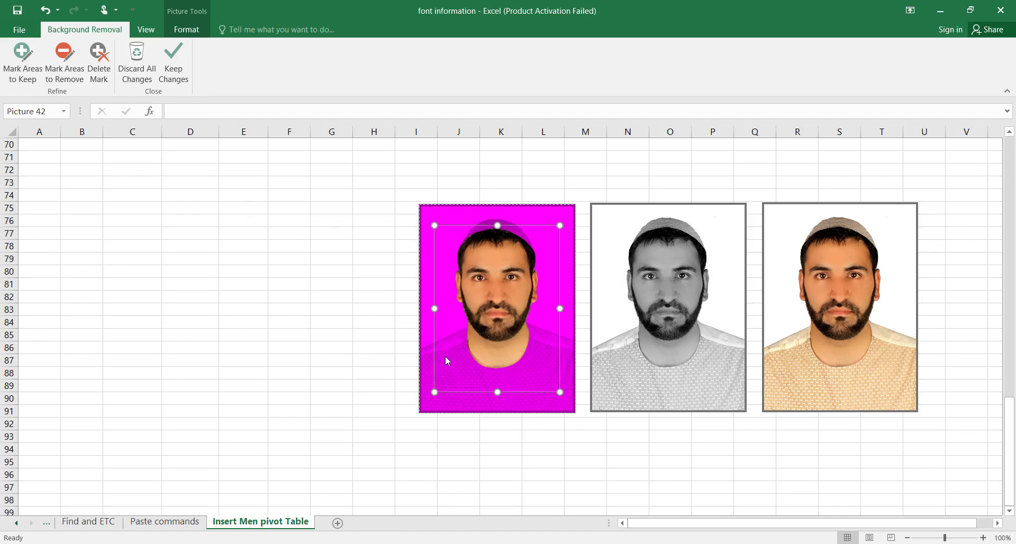
pyautogui.click(116, 160)
pyautogui.moveTo(507, 305); pyautogui.dragTo(334, 314)
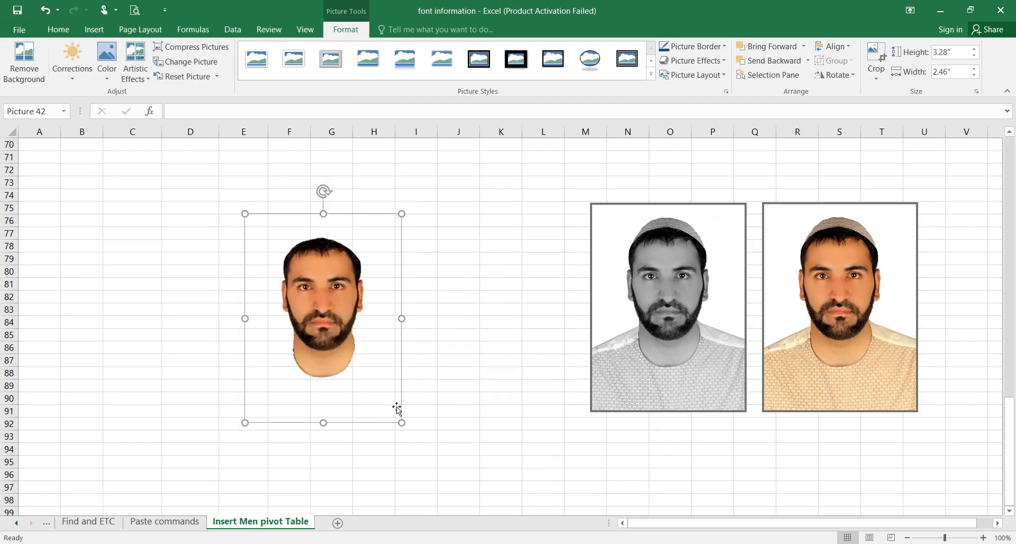
pyautogui.hotkey('ctrl', 'z')
pyautogui.hotkey('ctrl', 'z')
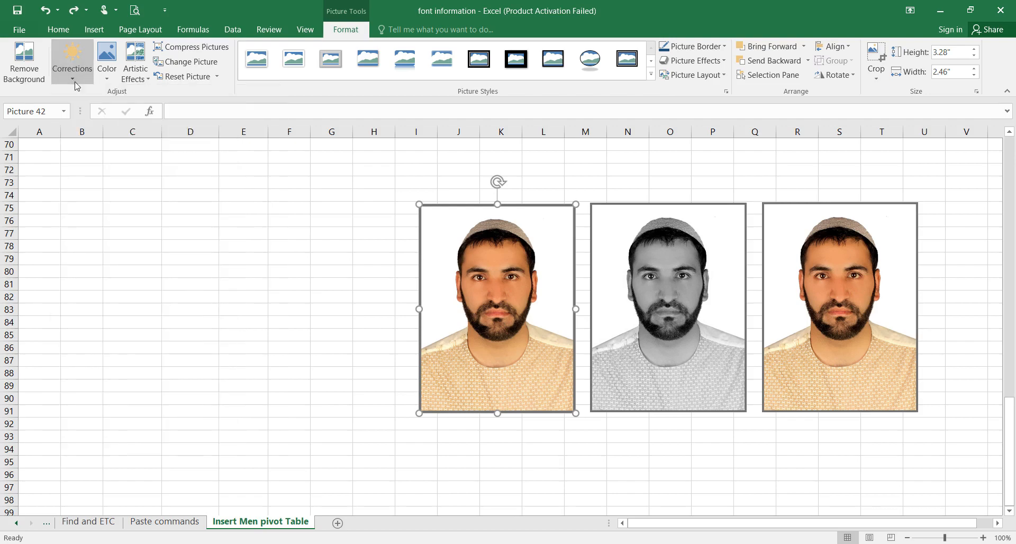
# Step: Preview the correction and recolor presets on the inserted photo, try recoloring it with custom black (RGB 0, 0, 0), and undo it
pyautogui.click(76, 86)
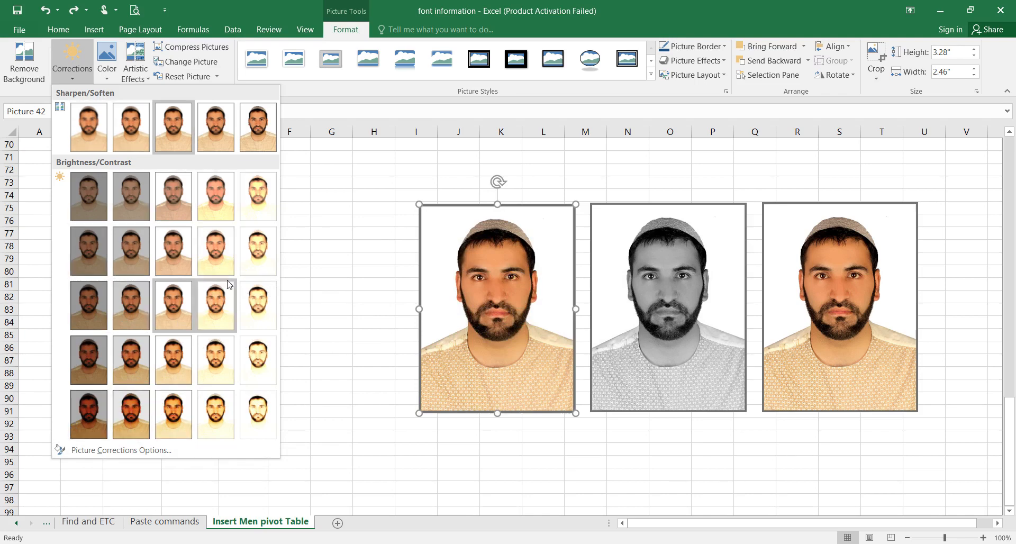
pyautogui.click(106, 78)
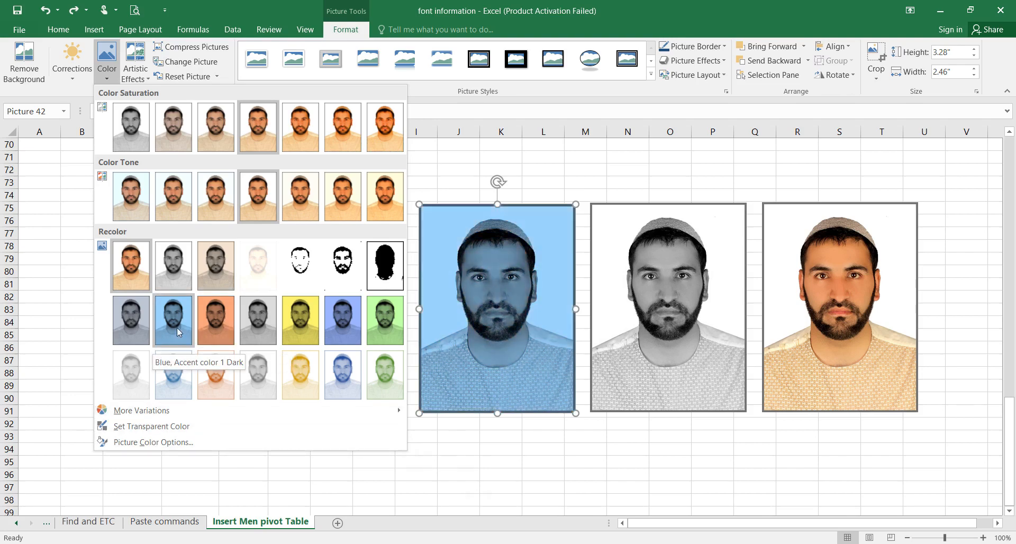
pyautogui.moveTo(146, 413)
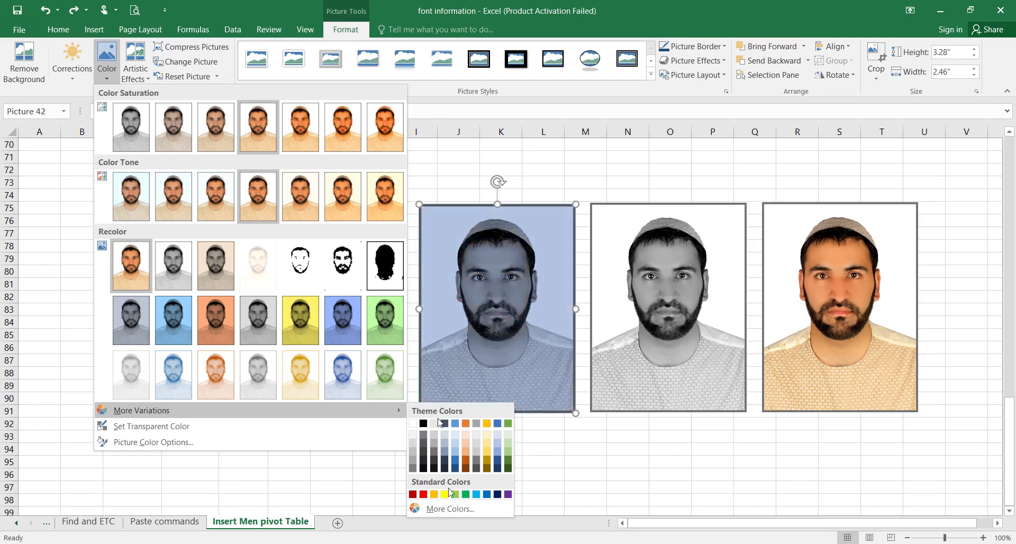
pyautogui.click(437, 510)
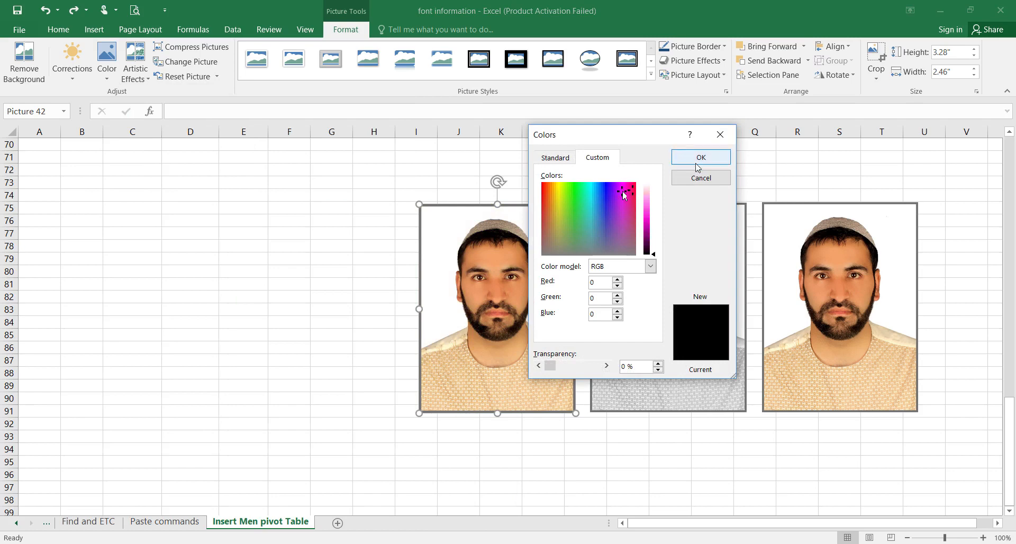
pyautogui.click(700, 157)
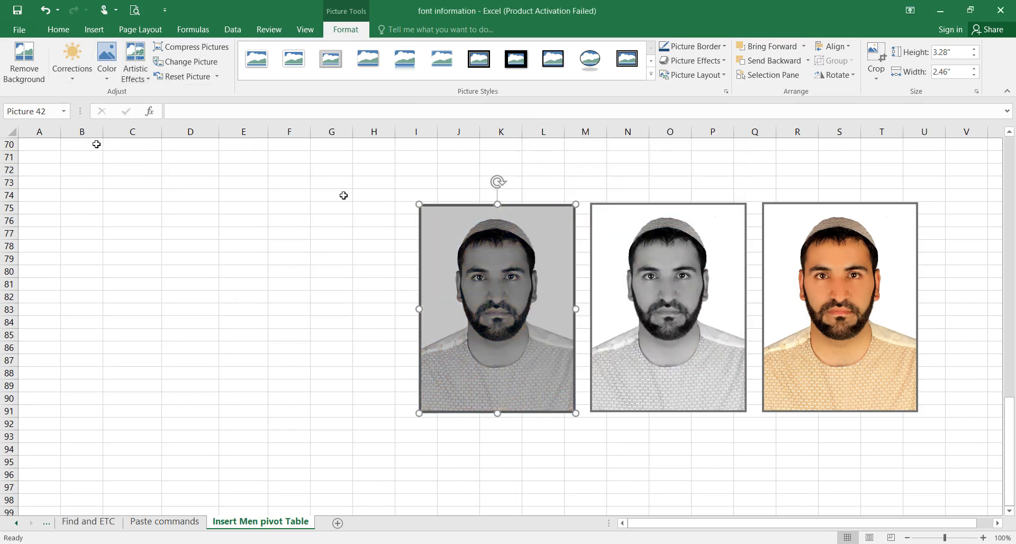
pyautogui.hotkey('ctrl', 'z')
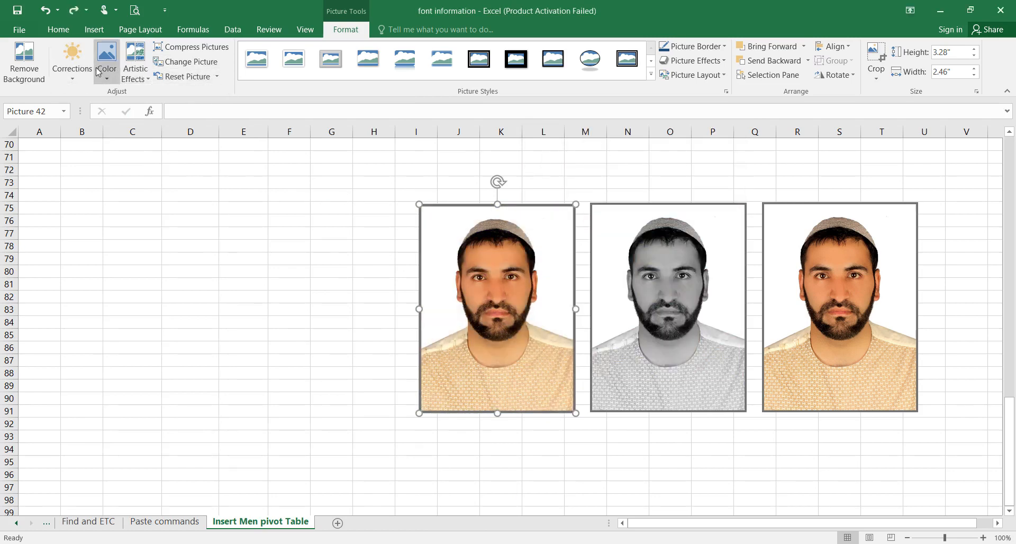
# Step: Recolor the inserted photo with the Blue, Accent color 1 Dark preset
pyautogui.click(133, 66)
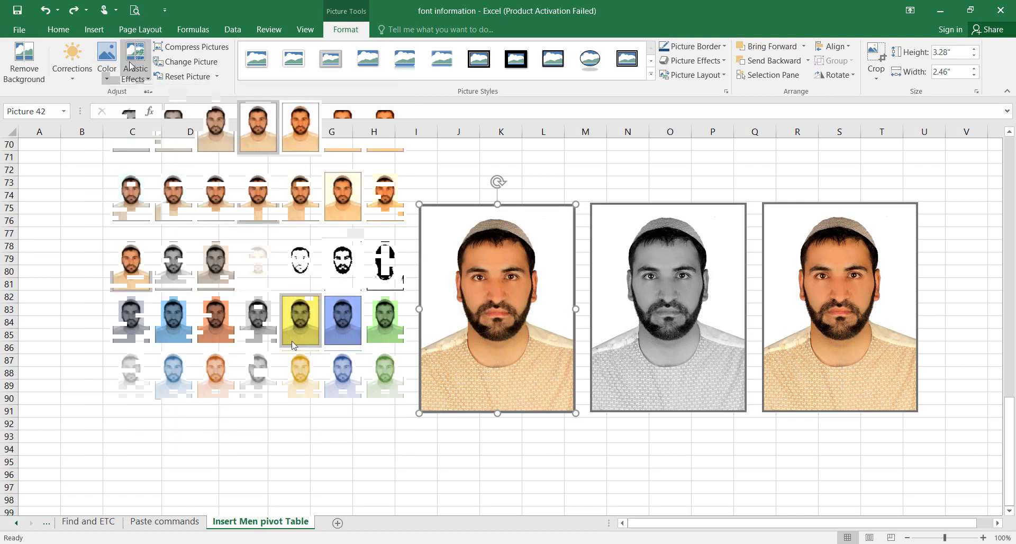
pyautogui.click(107, 58)
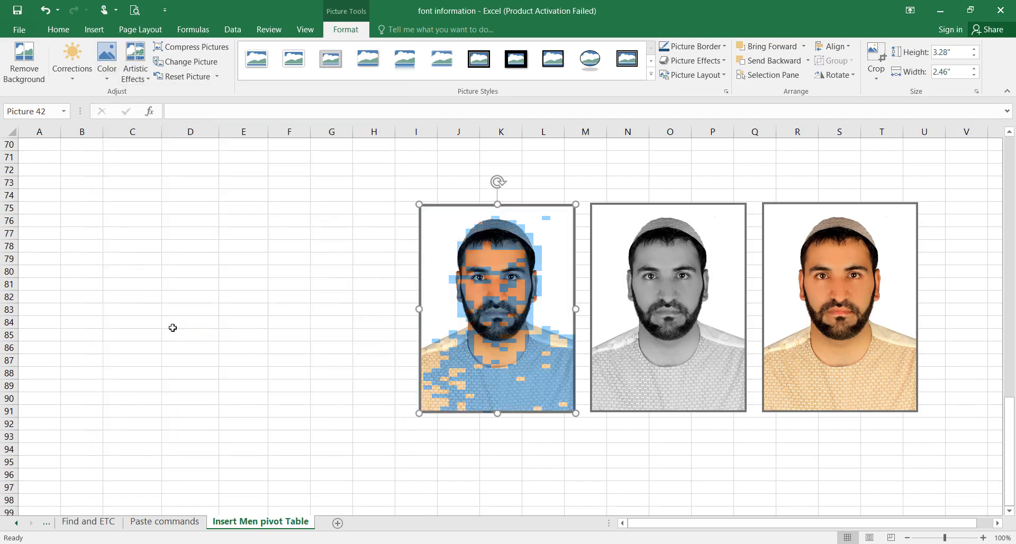
pyautogui.click(173, 329)
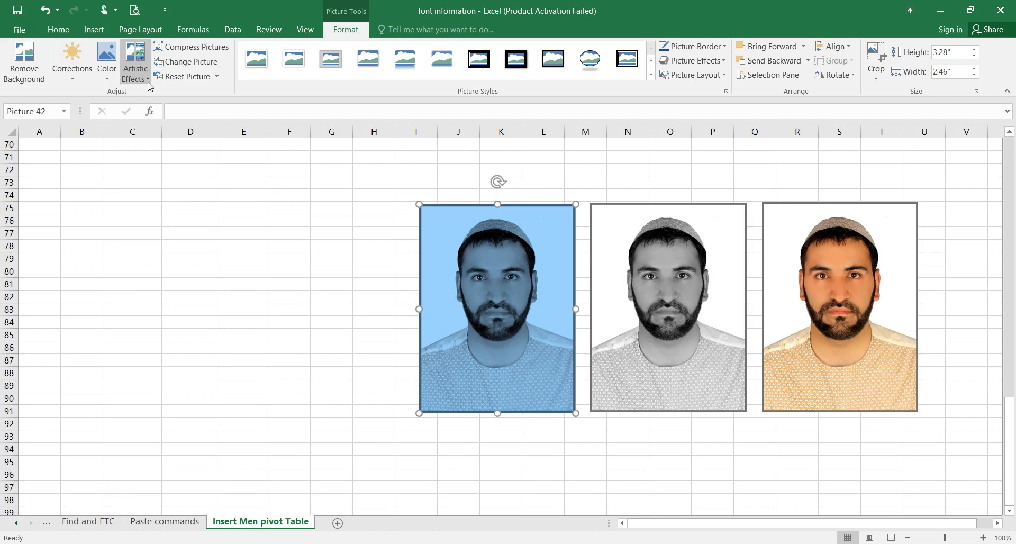
# Step: Examine the available artistic effects for the blue photo and close the gallery without applying one
pyautogui.click(148, 83)
pyautogui.click(148, 83)
pyautogui.click(149, 81)
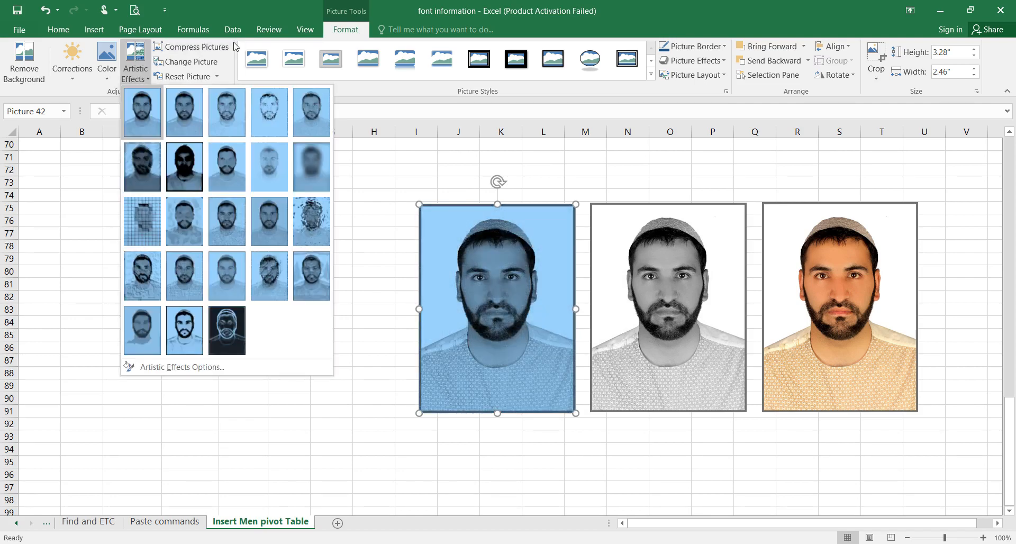
pyautogui.click(192, 55)
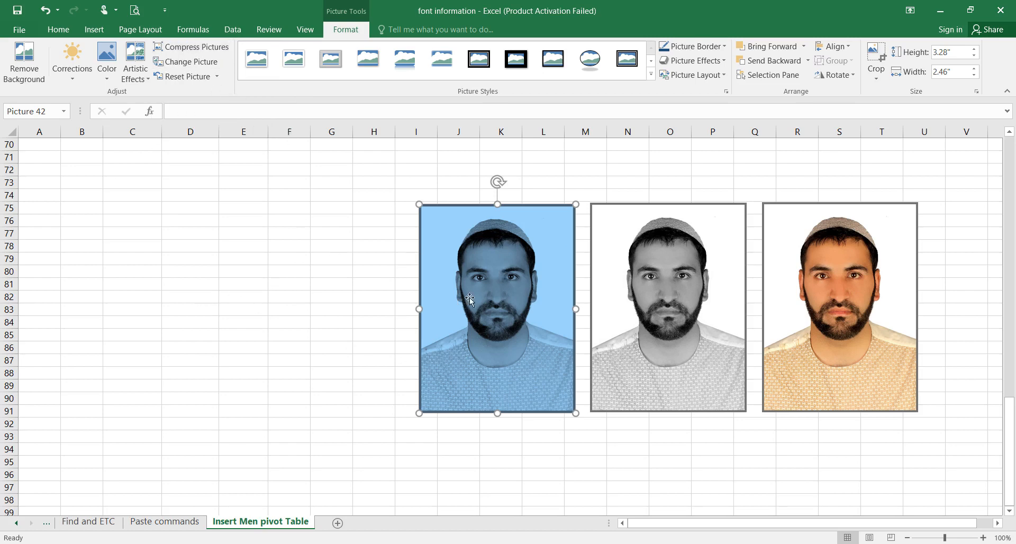
# Step: Try compressing only the blue photo at the document resolution with cropped areas deleted, and undo it
pyautogui.click(208, 47)
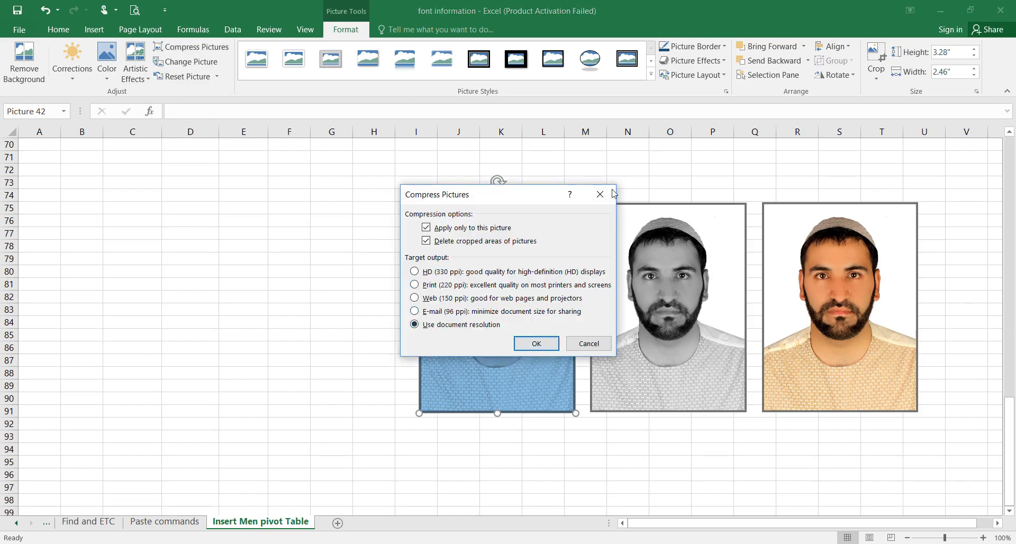
pyautogui.click(535, 344)
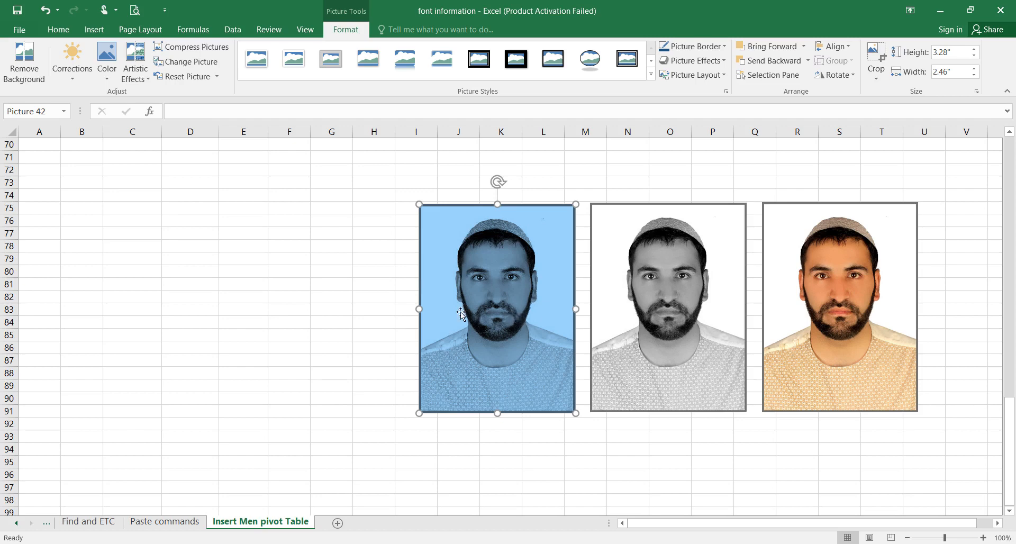
pyautogui.hotkey('ctrl', 'z')
# Step: Try replacing the full-color photo beside column R with the desktop picture lession 2, working offline
pyautogui.click(685, 285)
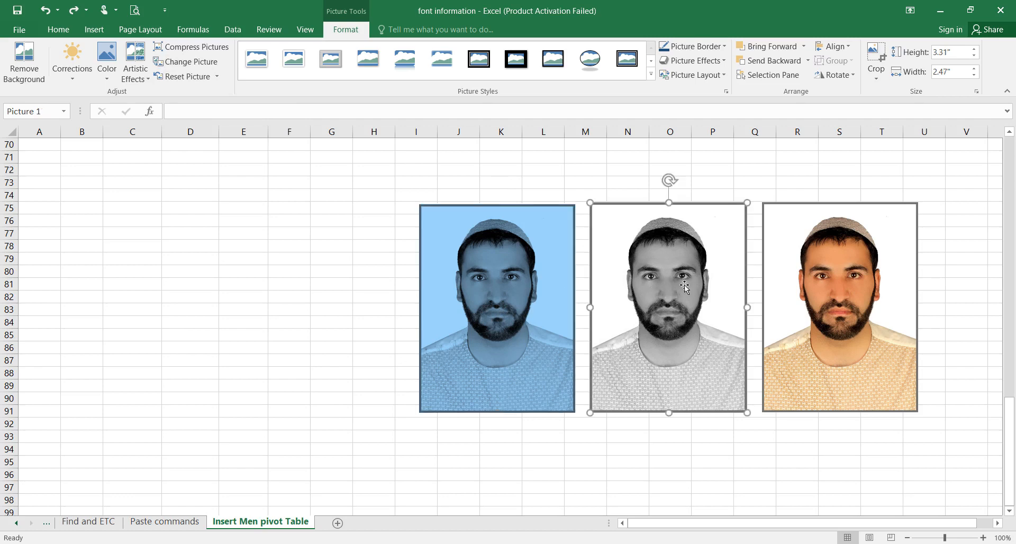
pyautogui.click(558, 322)
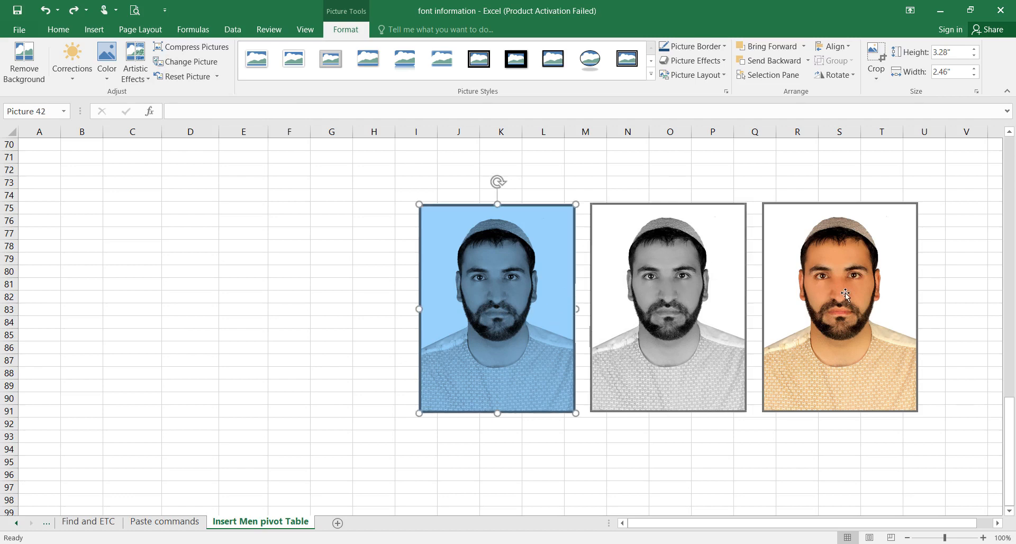
pyautogui.click(744, 314)
pyautogui.click(832, 275)
pyautogui.click(744, 314)
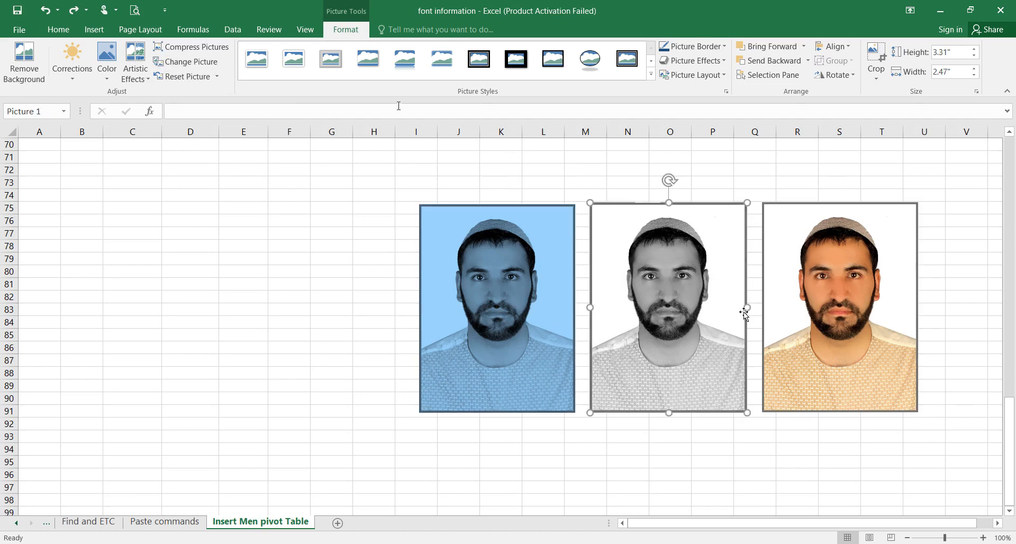
pyautogui.click(185, 62)
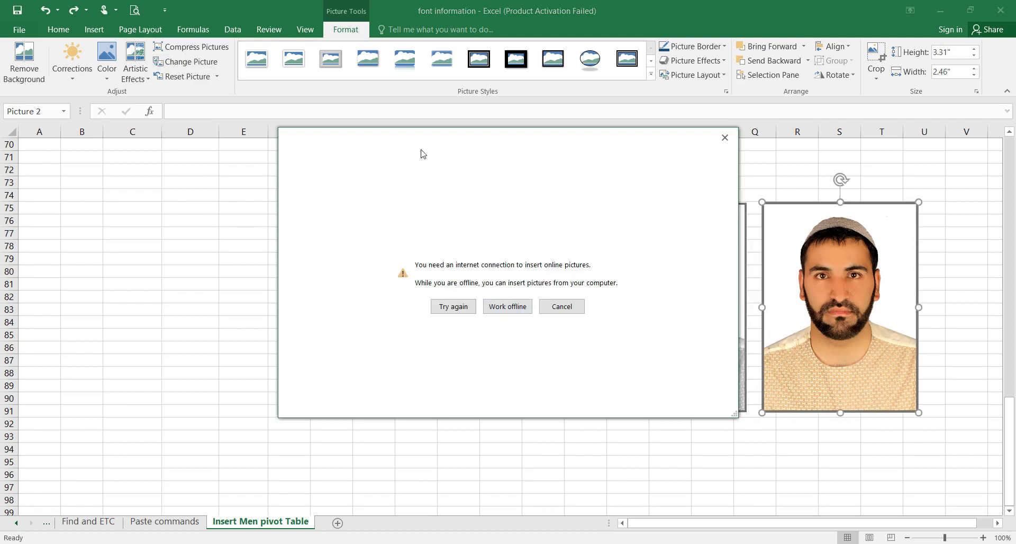
pyautogui.click(507, 307)
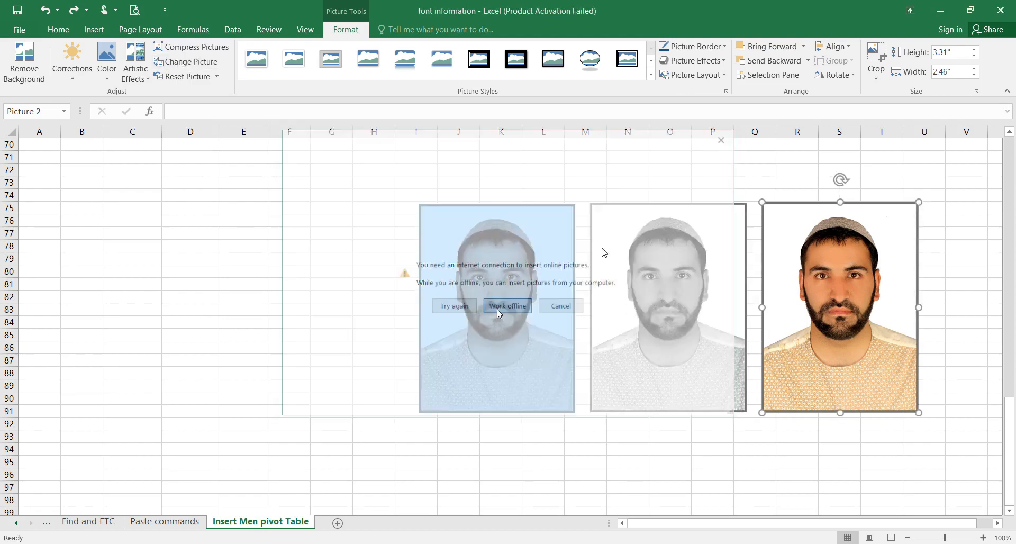
pyautogui.doubleClick(527, 257)
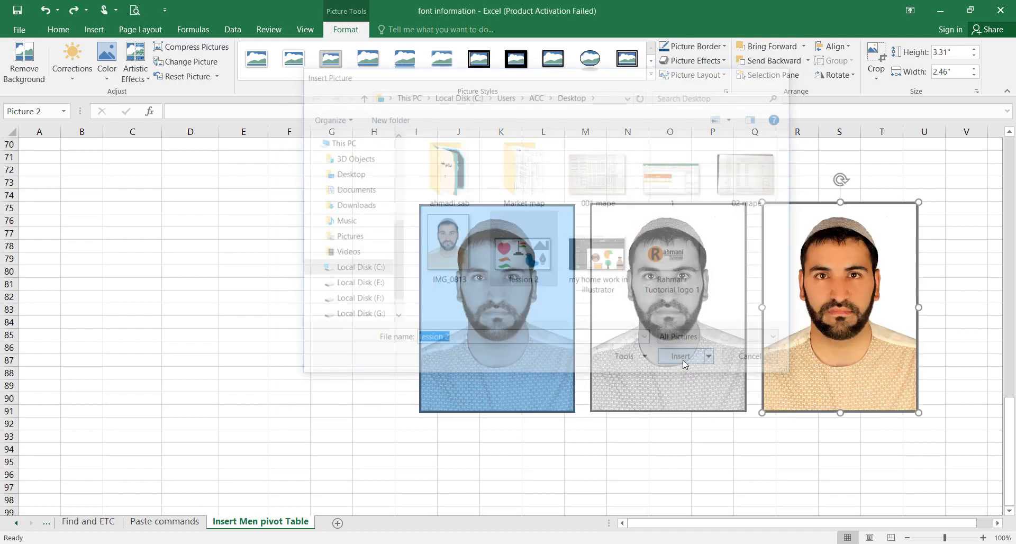
pyautogui.click(683, 360)
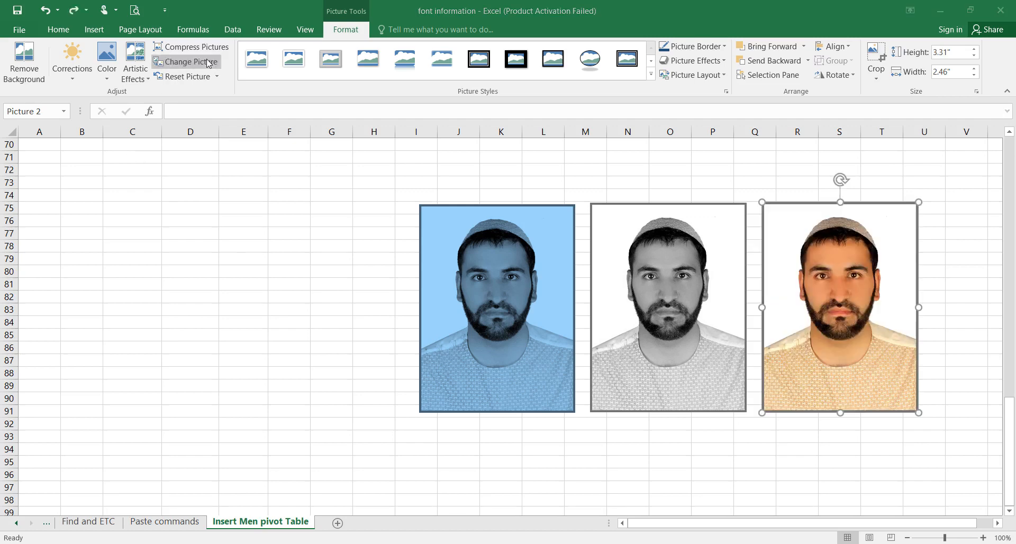
# Step: Try replacing the full-color photo with the desktop picture Rahmani Tuotorial logo 1, working offline
pyautogui.click(208, 62)
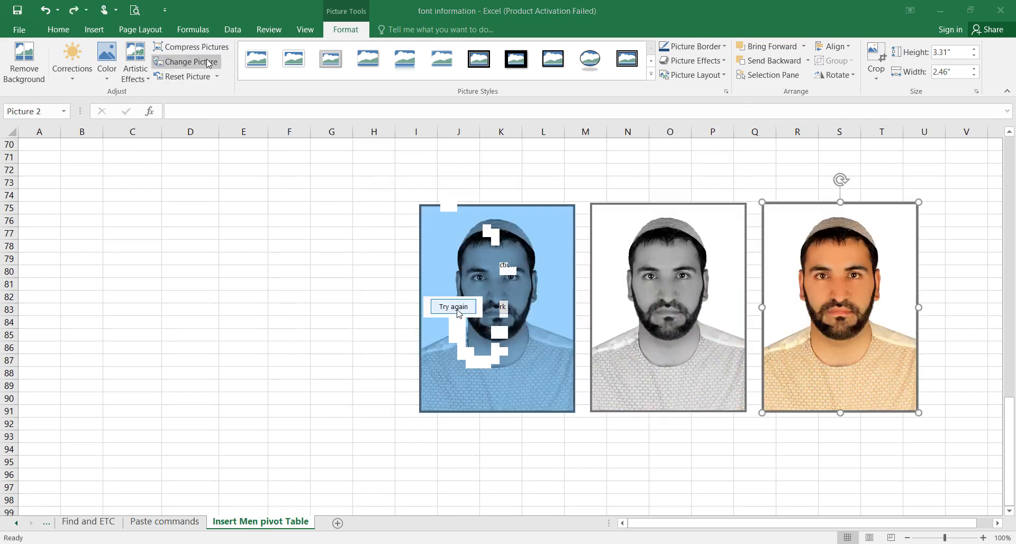
pyautogui.click(694, 291)
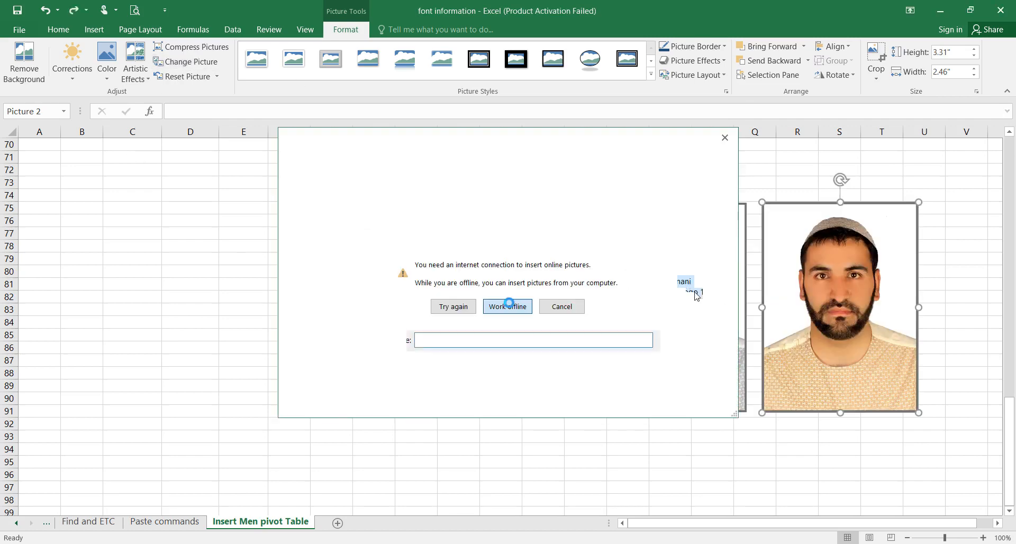
pyautogui.click(680, 362)
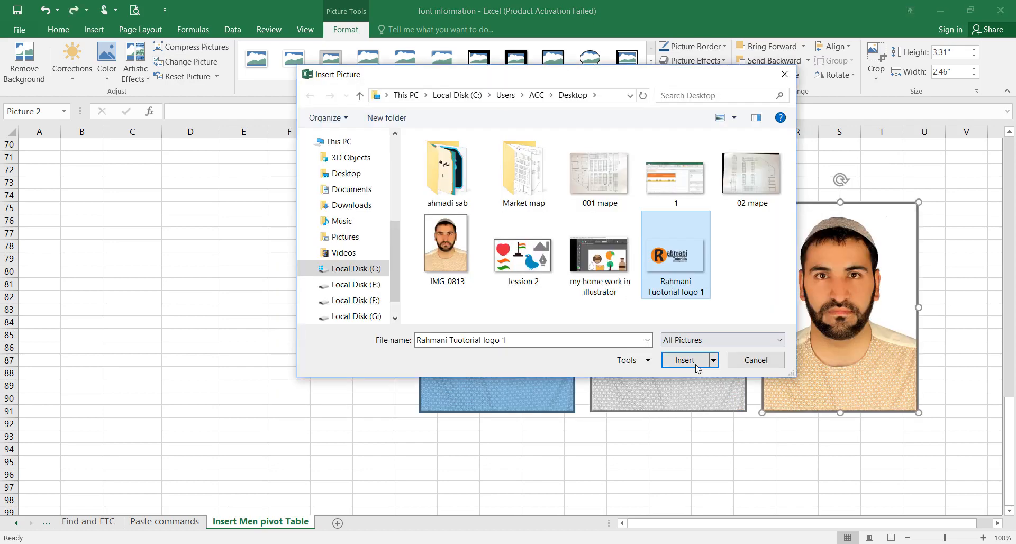
pyautogui.click(735, 364)
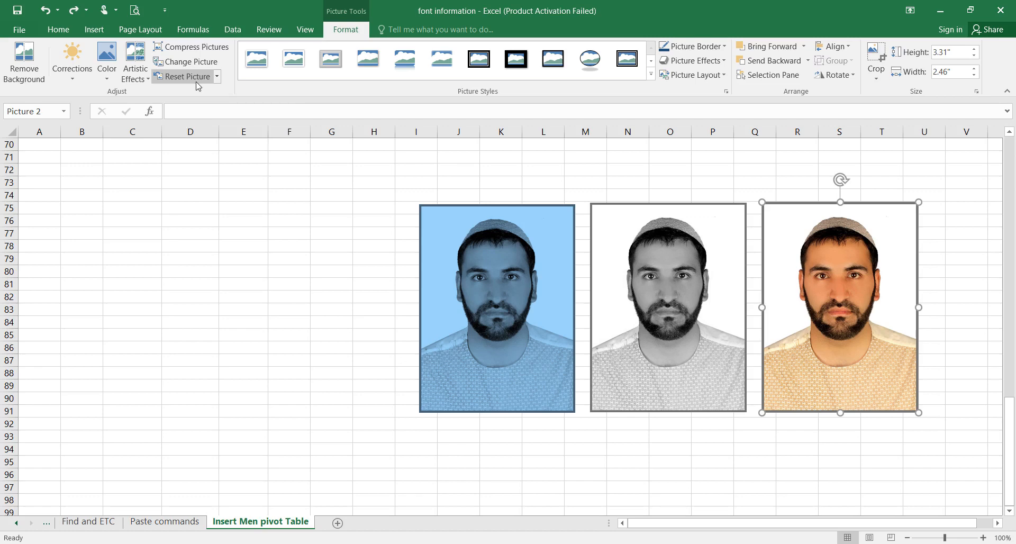
# Step: Enlarge the blue photo to about 3.88" by 2.91", try resetting its picture formatting, and undo the reset
pyautogui.click(217, 77)
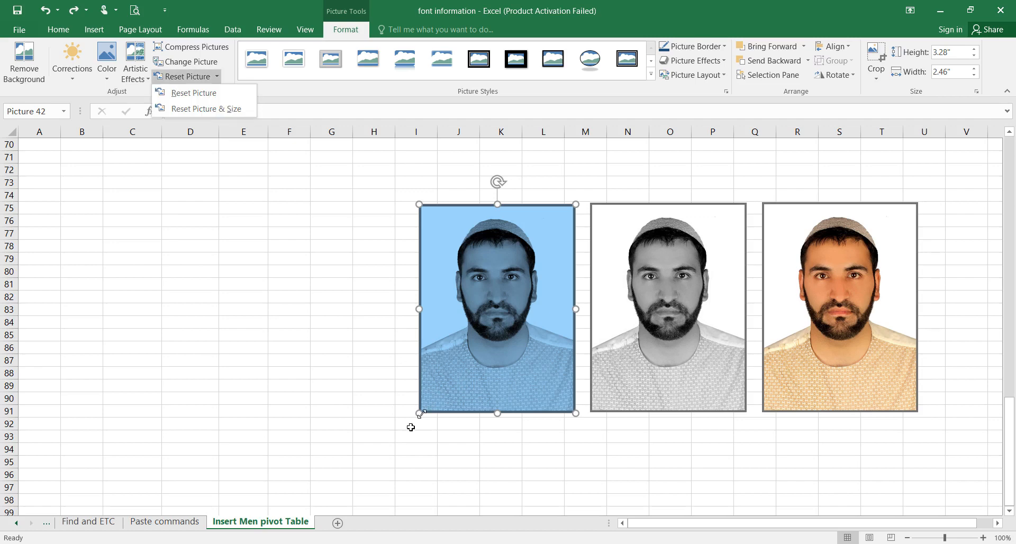
pyautogui.moveTo(419, 414); pyautogui.dragTo(390, 451)
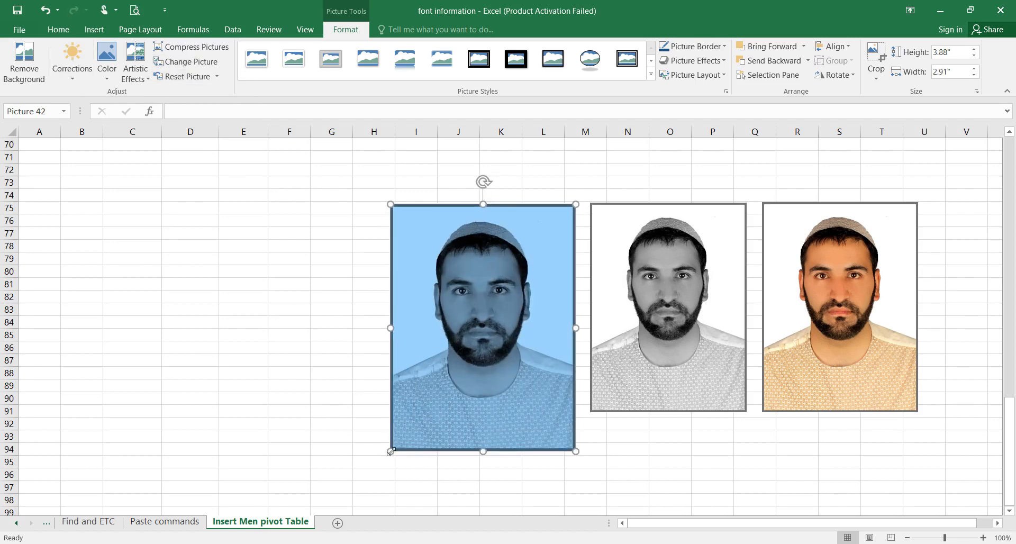
pyautogui.click(201, 76)
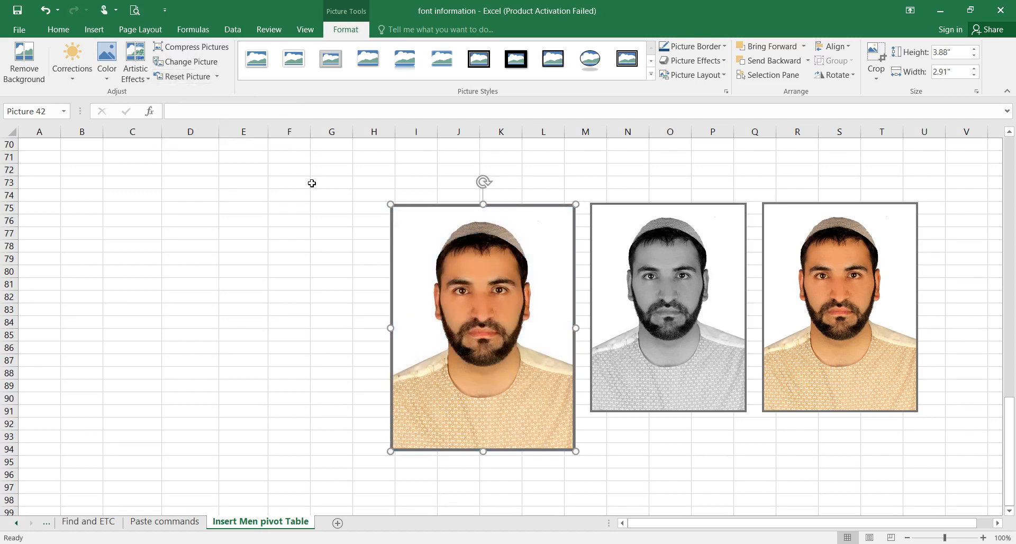
pyautogui.hotkey('ctrl', 'z')
pyautogui.hotkey('ctrl', 'y')
pyautogui.hotkey('ctrl', 'z')
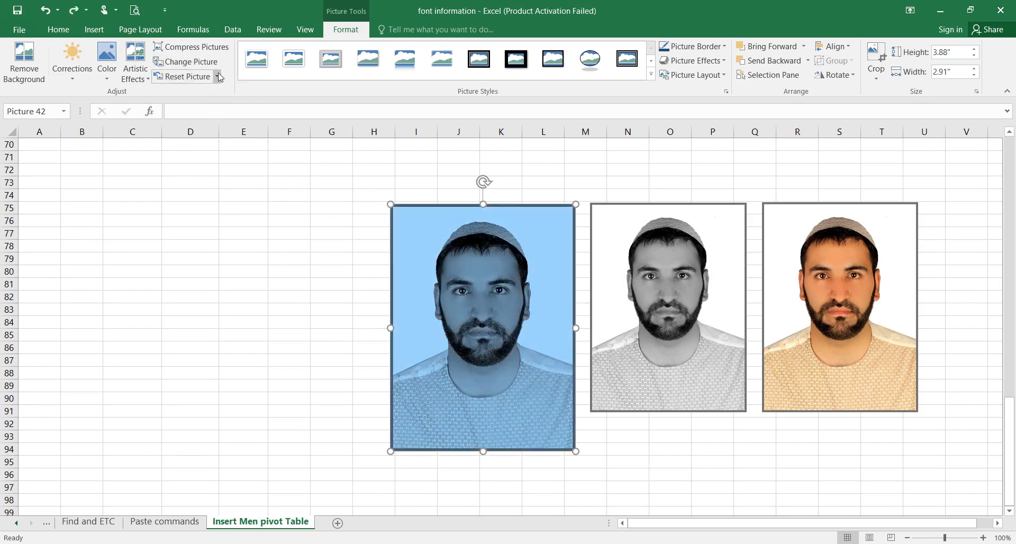
# Step: Try resetting both formatting and size of the enlarged blue photo, and undo the reset and the enlargement
pyautogui.click(217, 76)
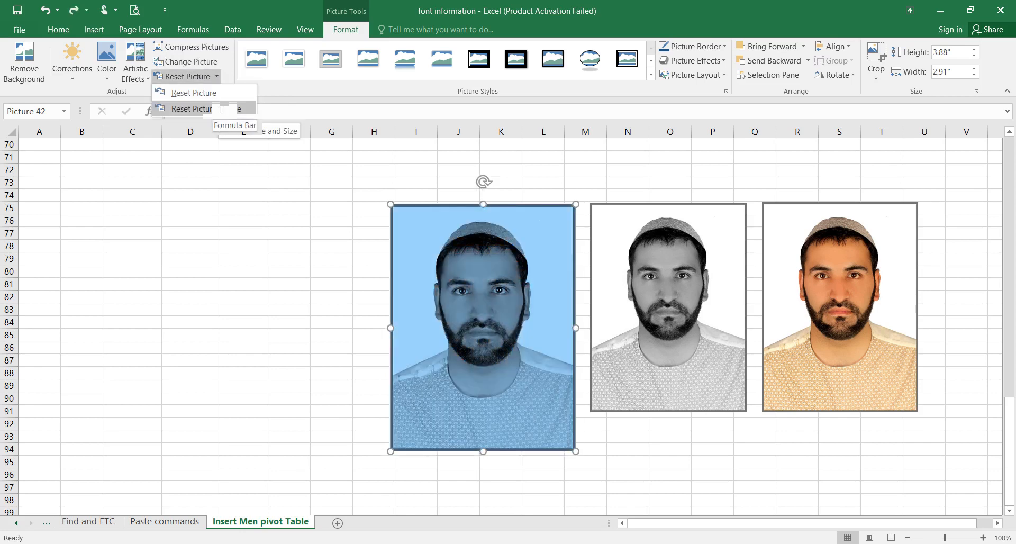
pyautogui.click(219, 110)
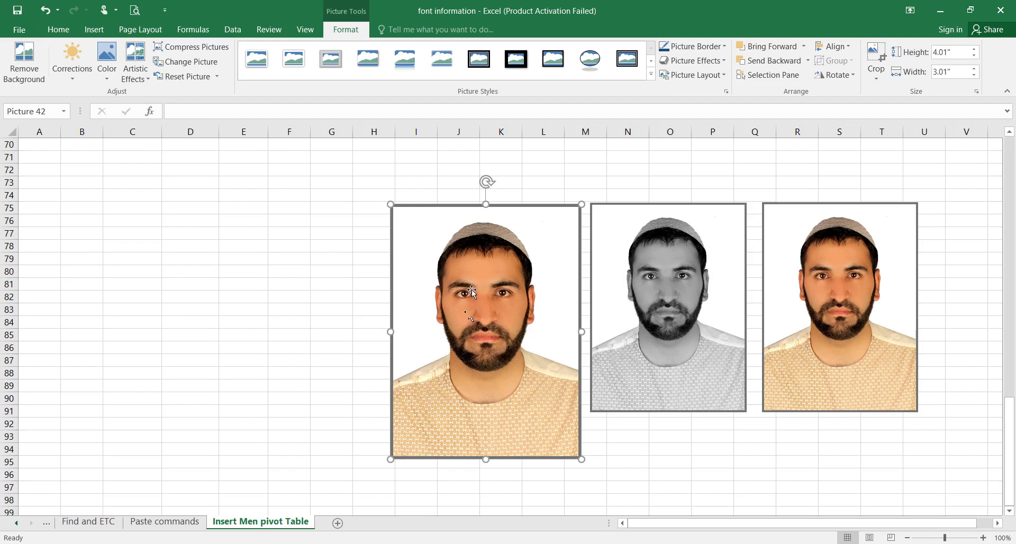
pyautogui.hotkey('ctrl', 'z')
pyautogui.hotkey('ctrl', 'z')
pyautogui.hotkey('ctrl', 'z')
# Step: Preview picture styles on the blue photo, try the soft-edged oval style, and undo it
pyautogui.click(651, 75)
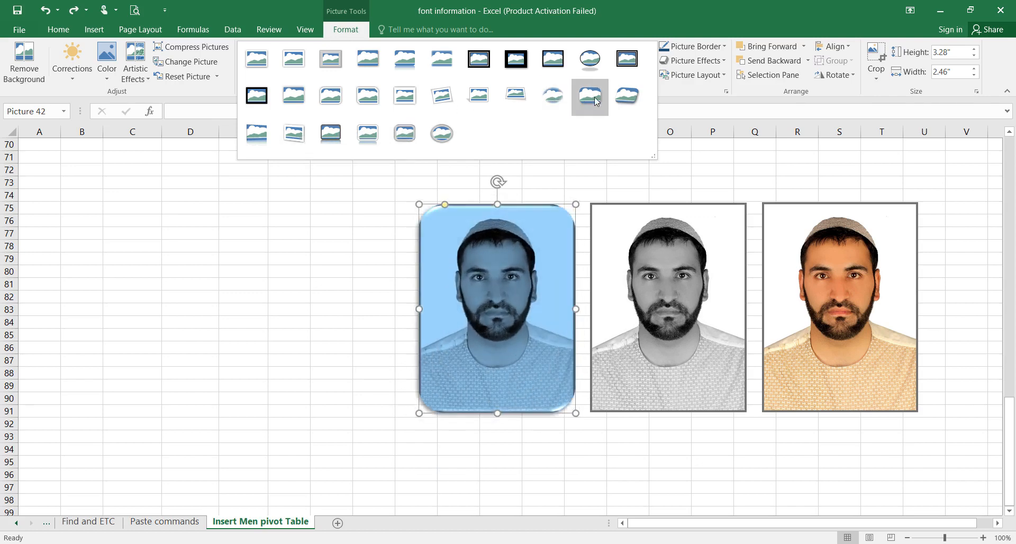
pyautogui.click(553, 97)
pyautogui.click(651, 75)
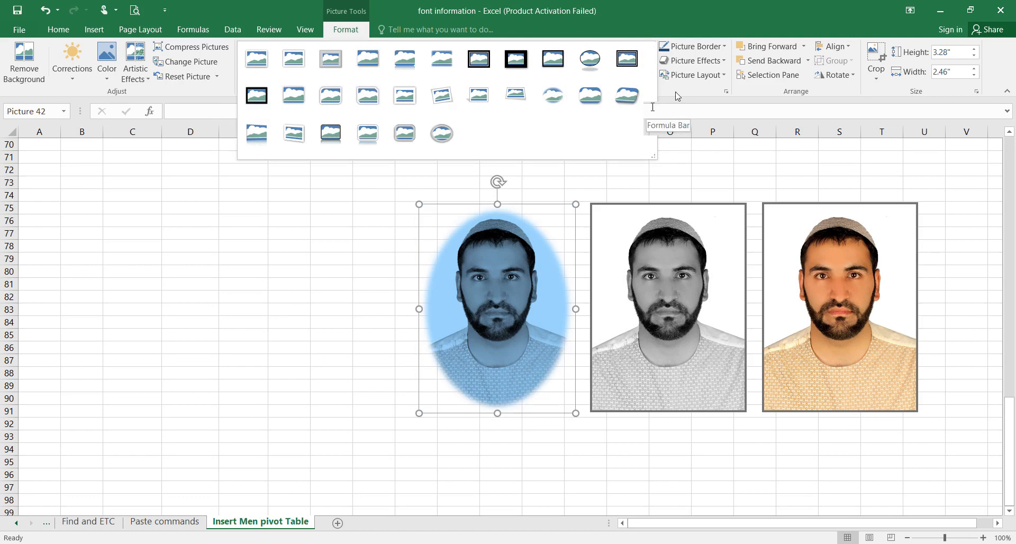
pyautogui.hotkey('ctrl', 'z')
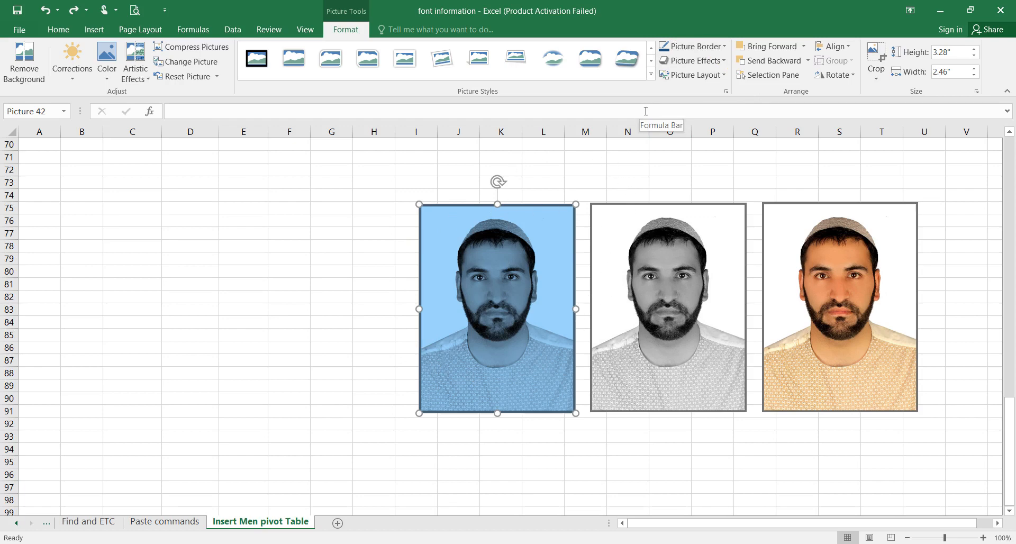
# Step: Give the blue photo an orange picture border with a weight of 4½ pt
pyautogui.click(724, 46)
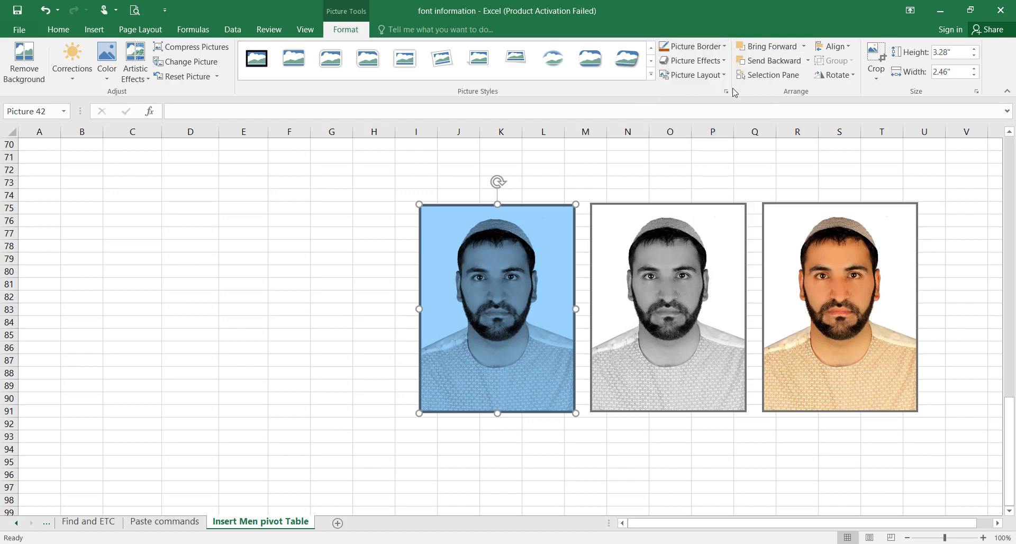
pyautogui.click(723, 61)
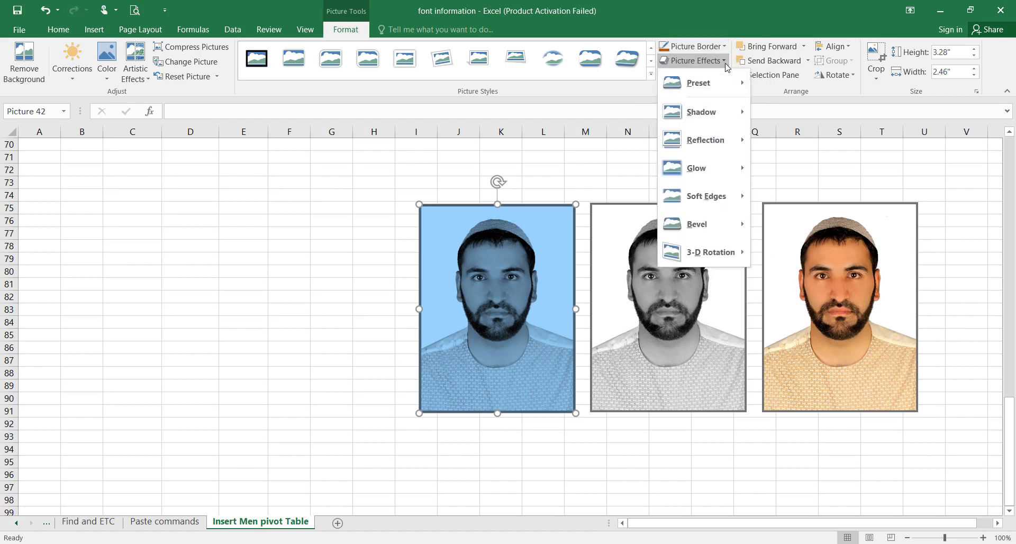
pyautogui.click(724, 63)
pyautogui.click(724, 48)
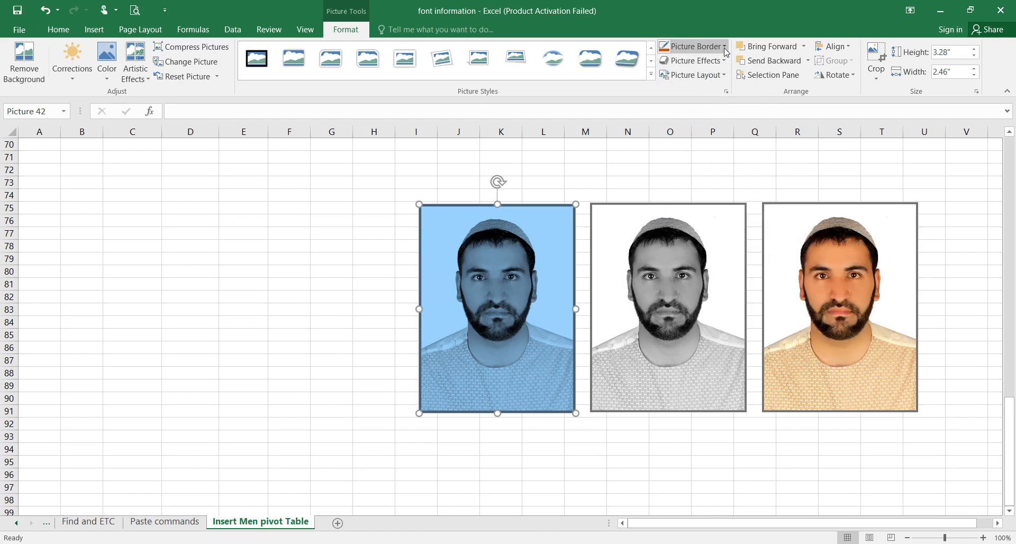
pyautogui.click(724, 47)
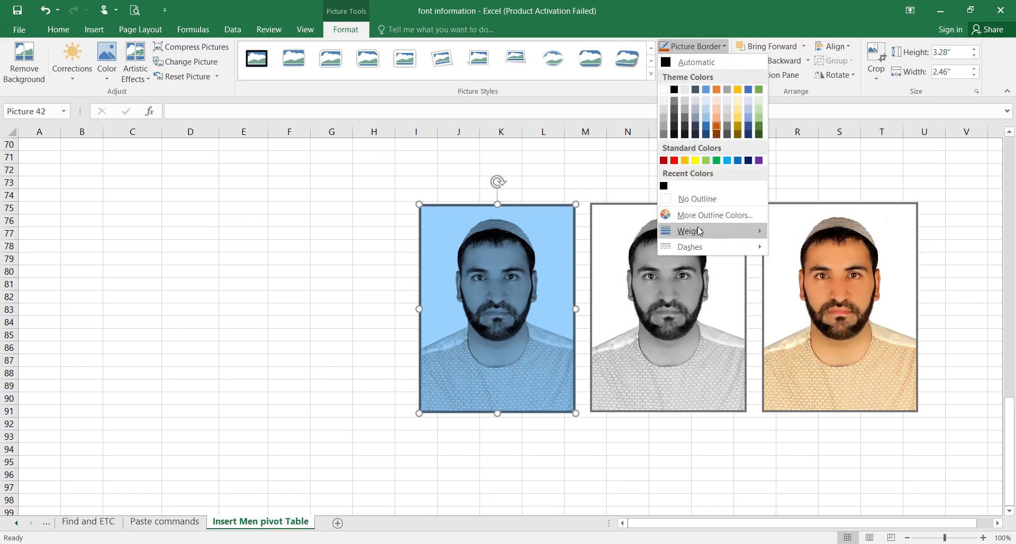
pyautogui.moveTo(709, 233)
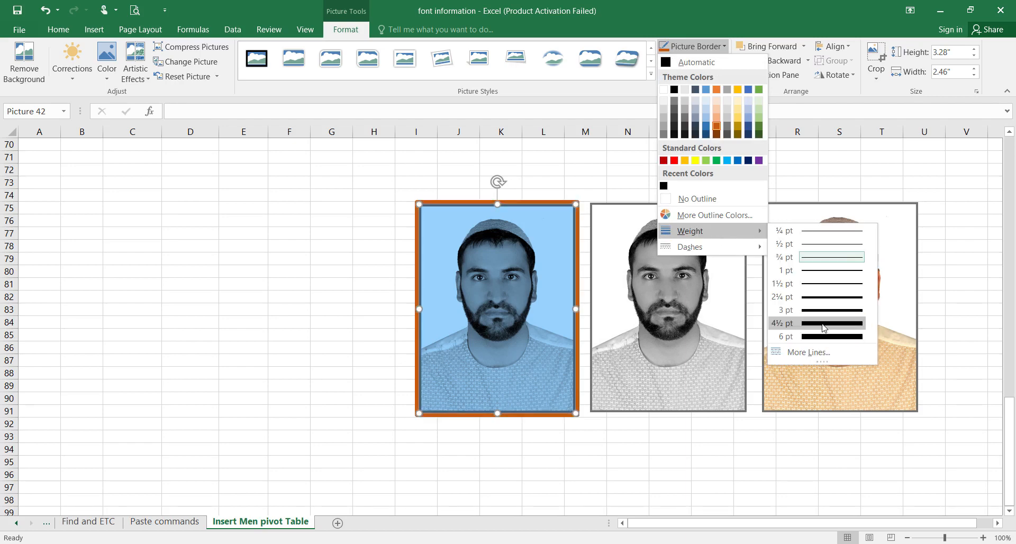
pyautogui.click(822, 324)
# Step: Try a long-dash style on the blue photo's orange border, and undo the border changes
pyautogui.click(724, 46)
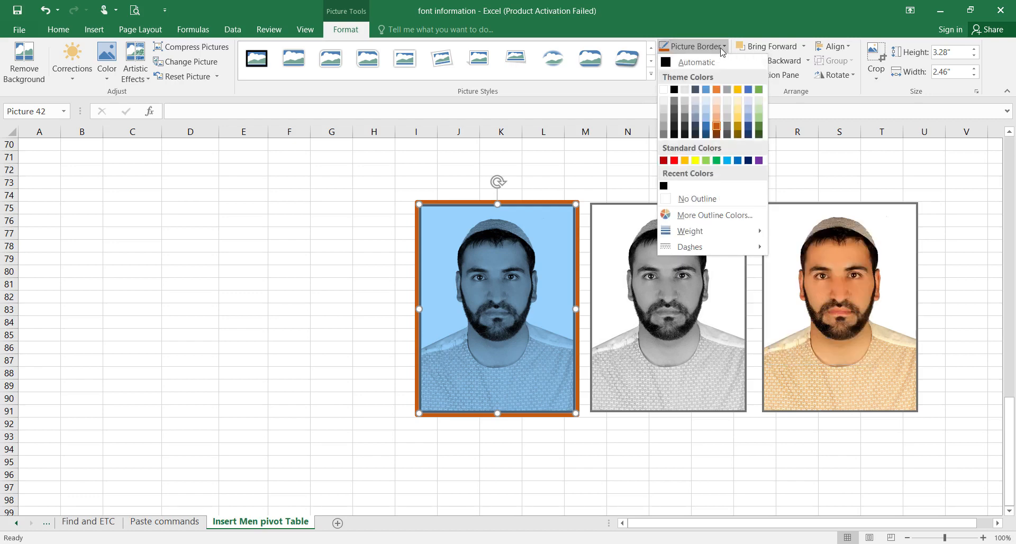
pyautogui.moveTo(752, 247)
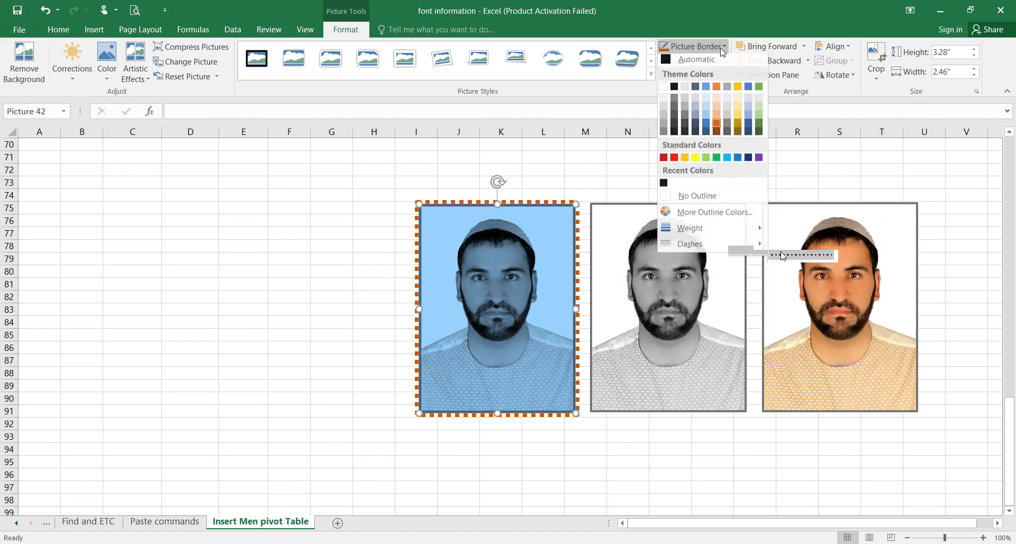
pyautogui.moveTo(706, 230)
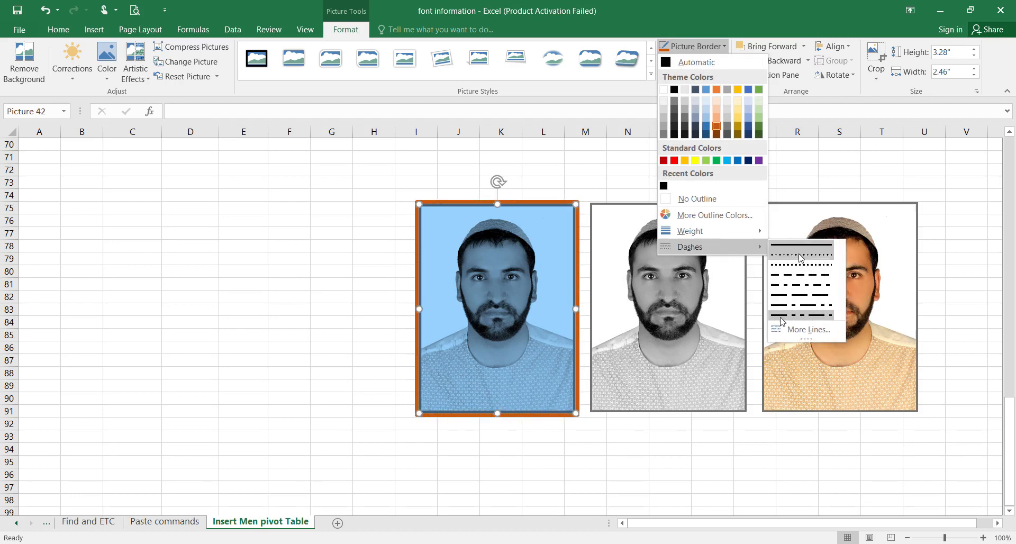
pyautogui.click(800, 305)
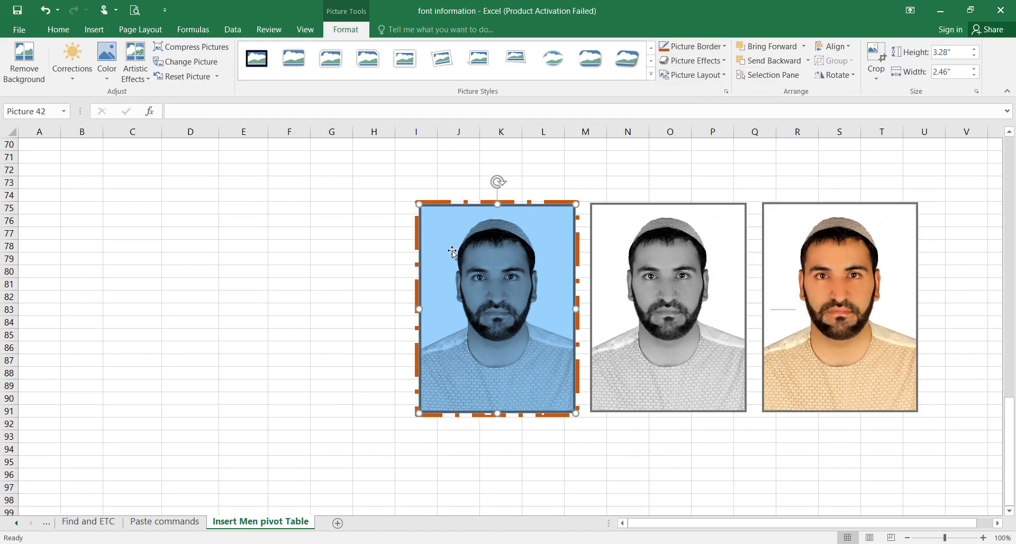
pyautogui.click(391, 246)
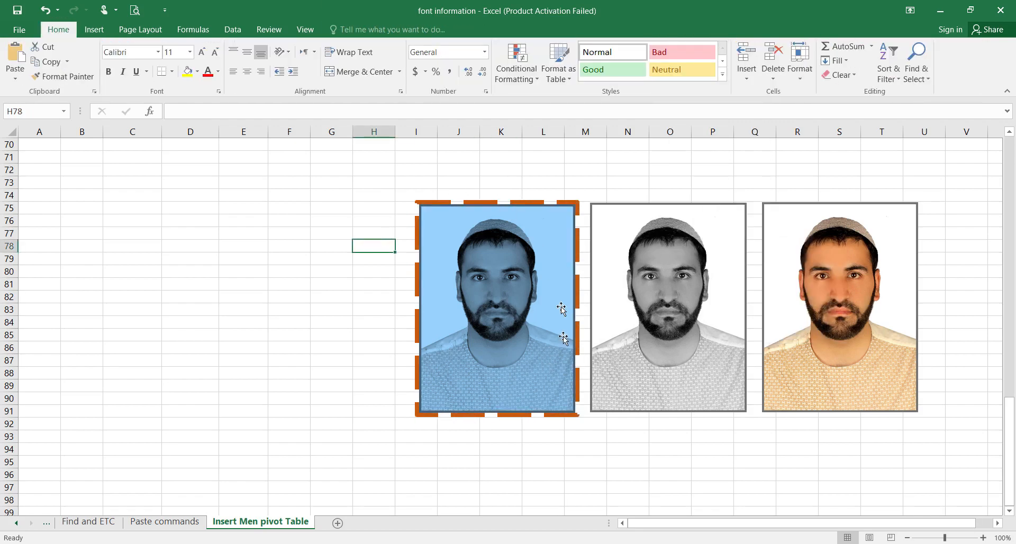
pyautogui.click(561, 308)
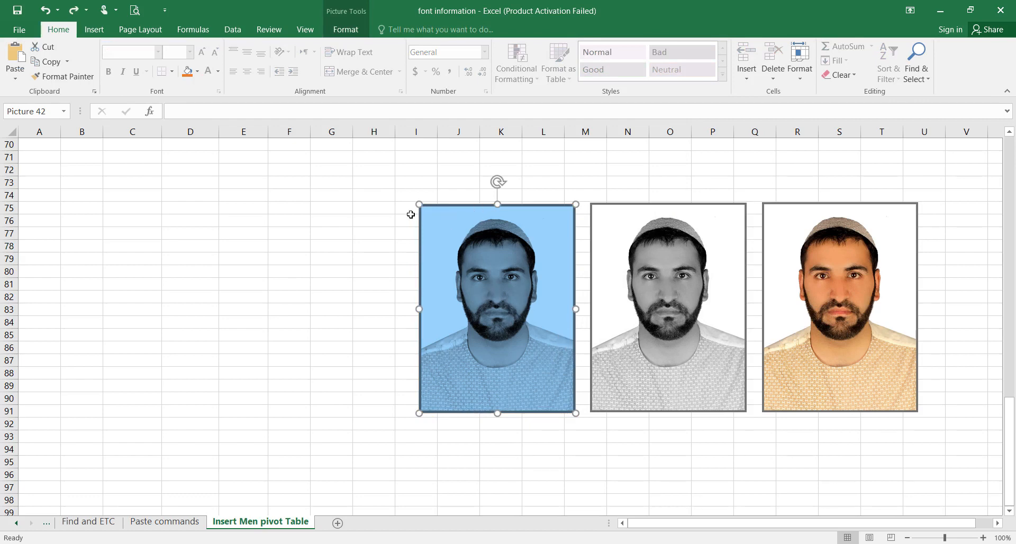
# Step: Browse the preset, shadow and reflection picture effects available for the blue photo
pyautogui.click(351, 30)
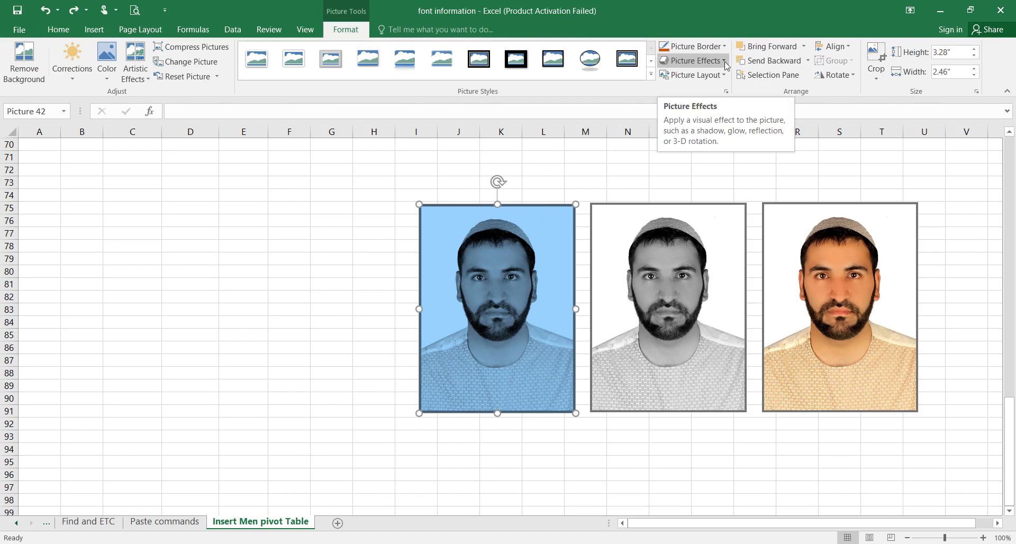
pyautogui.click(725, 61)
pyautogui.click(724, 61)
pyautogui.click(725, 62)
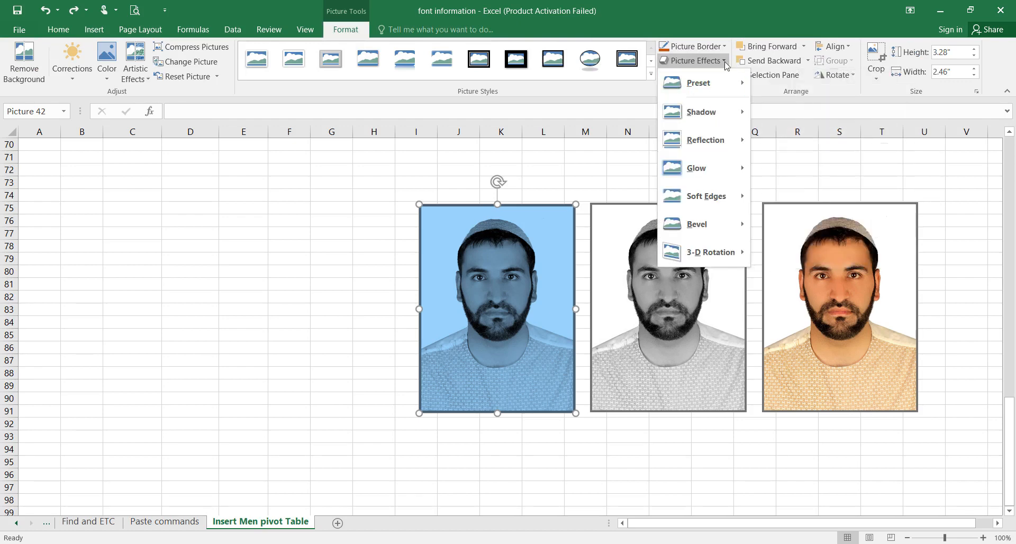
pyautogui.moveTo(714, 83)
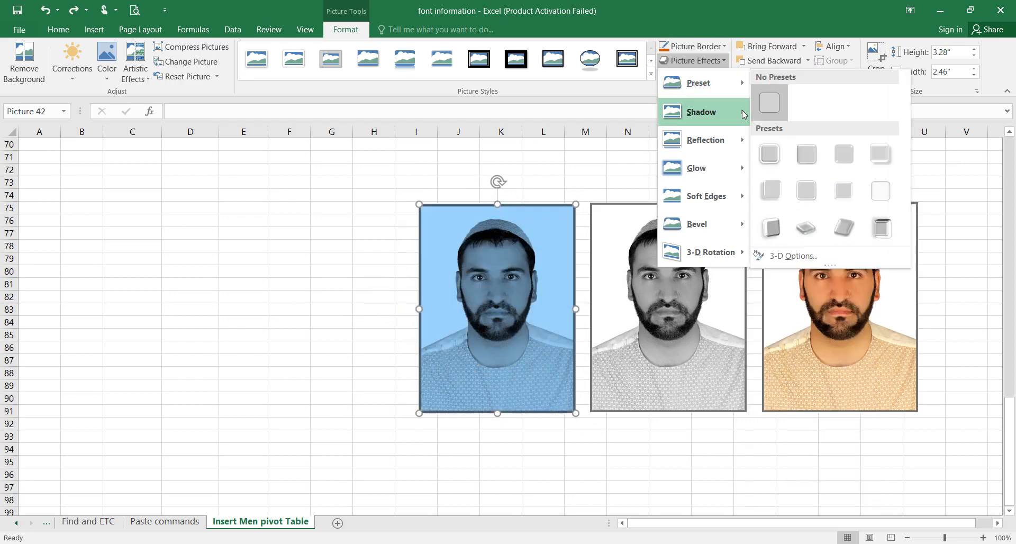
pyautogui.moveTo(743, 114)
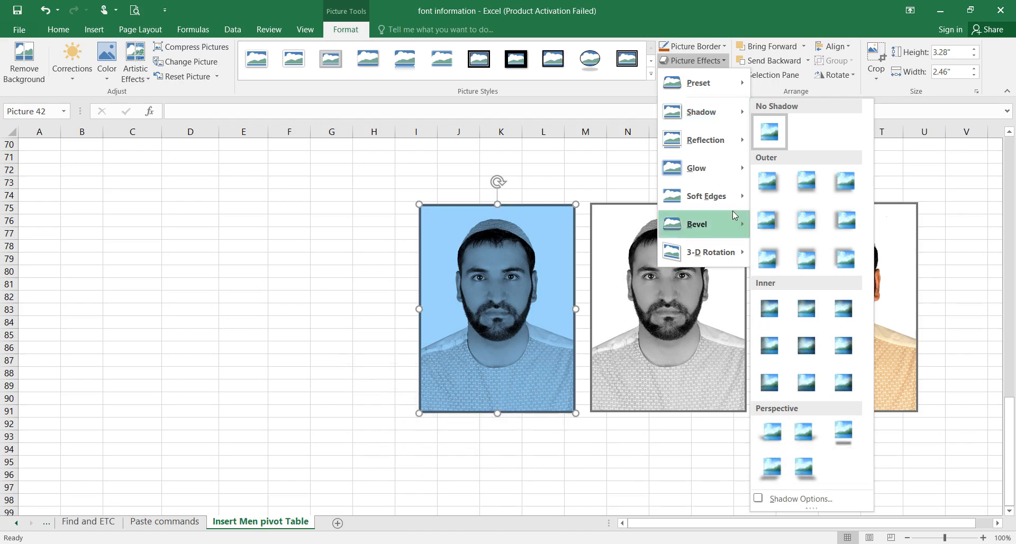
pyautogui.moveTo(708, 144)
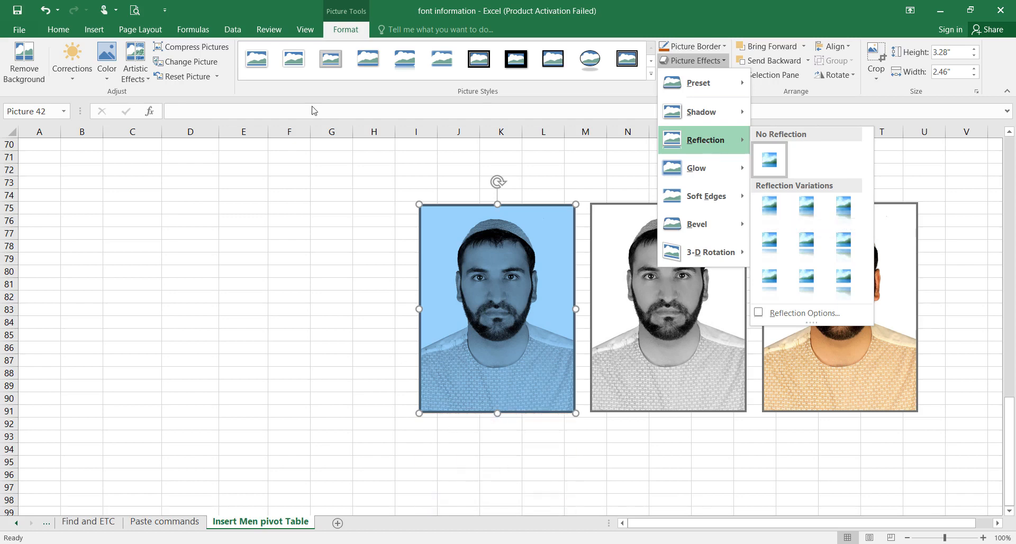
# Step: Hide the worksheet's gridlines
pyautogui.click(305, 30)
pyautogui.click(305, 30)
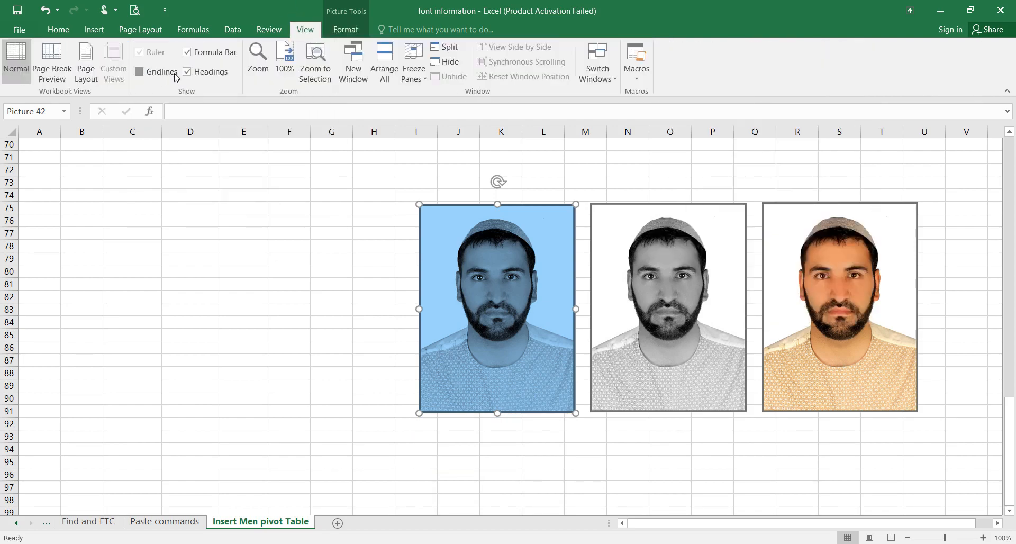
pyautogui.click(157, 74)
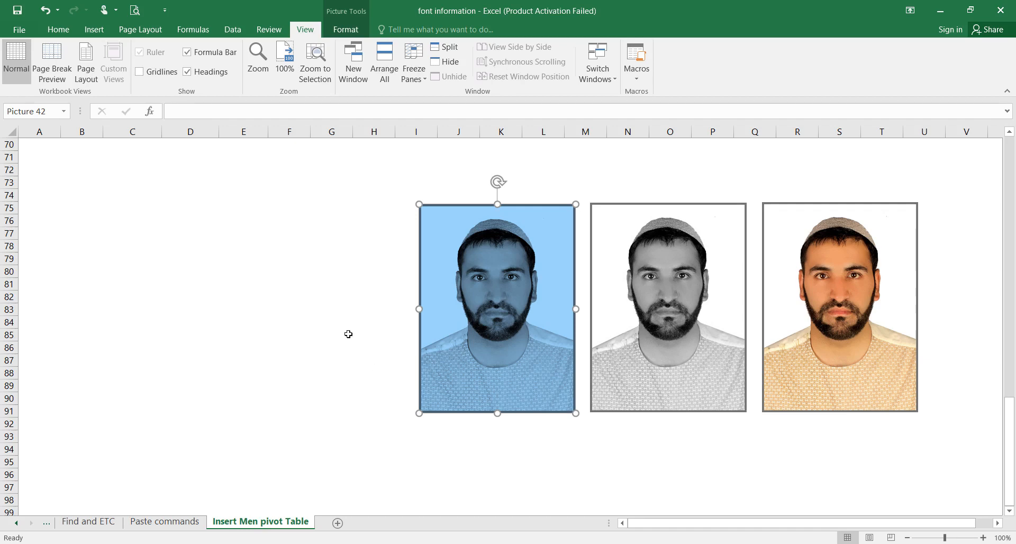
# Step: Preview the reflection and glow variations on the blue photo
pyautogui.click(346, 30)
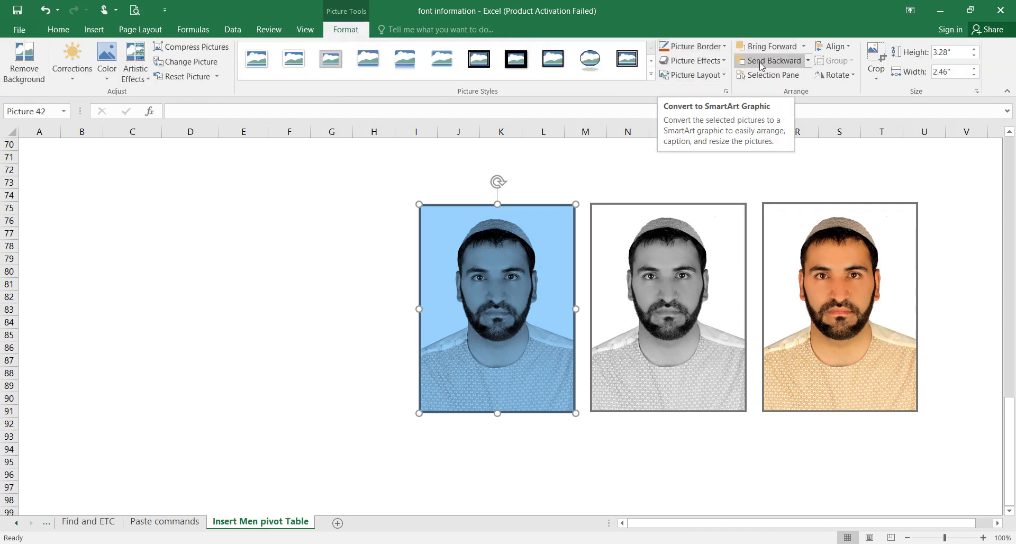
pyautogui.click(693, 60)
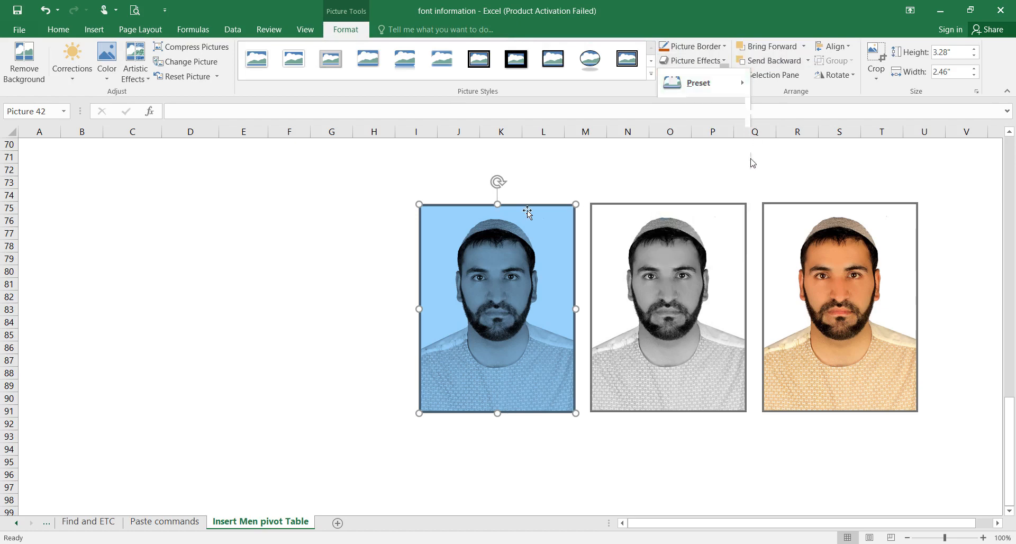
pyautogui.moveTo(722, 147)
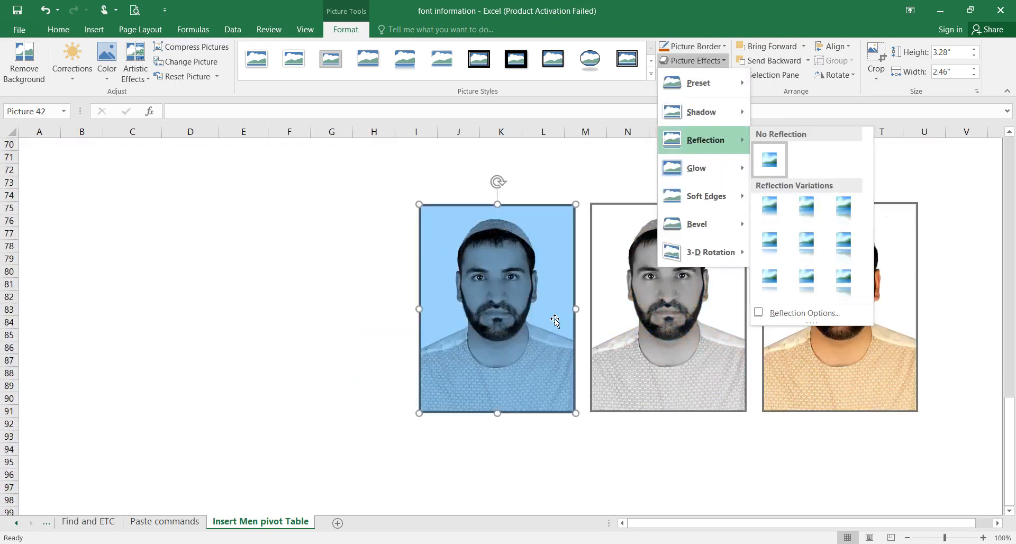
pyautogui.scroll(-3, 555, 320)
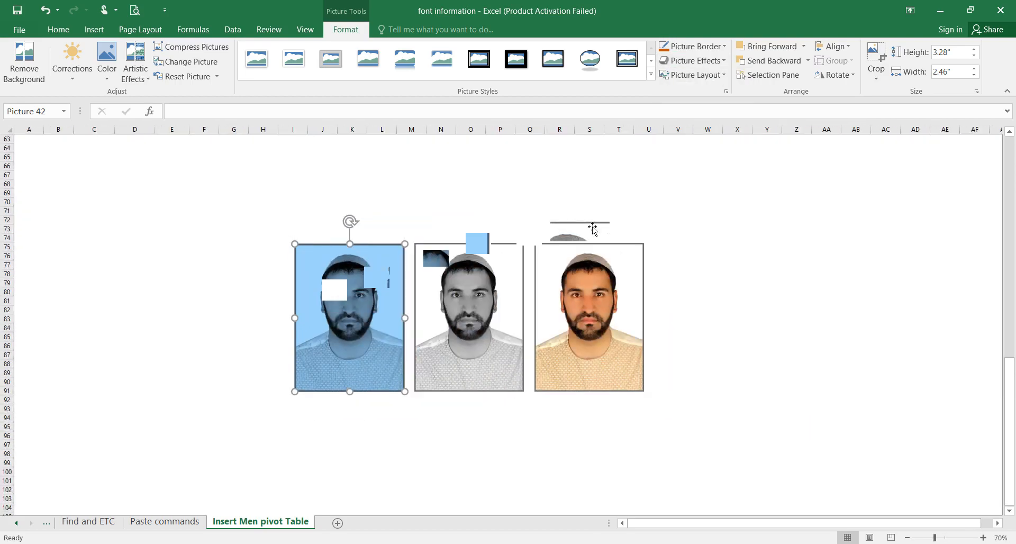
pyautogui.scroll(1, 329, 284)
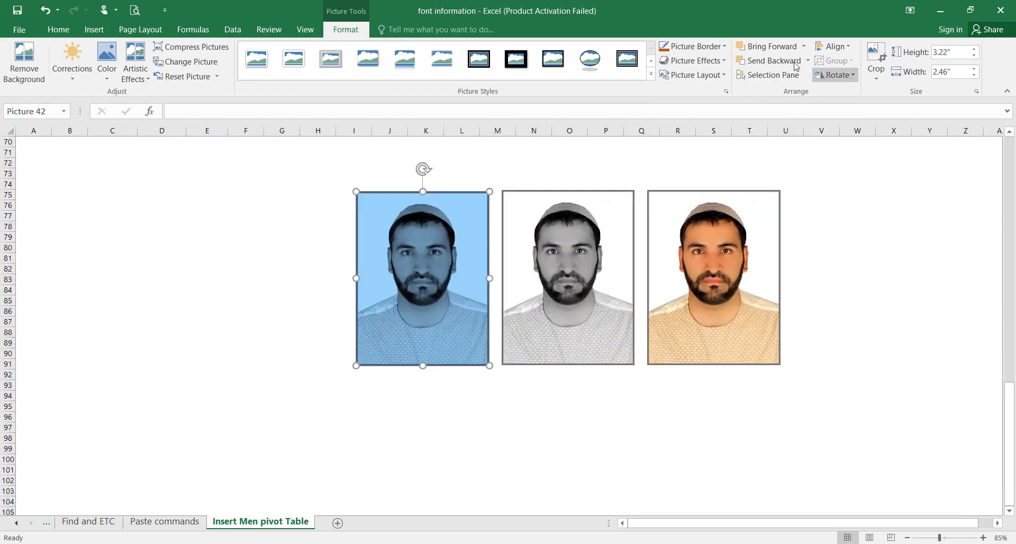
pyautogui.click(718, 61)
pyautogui.press('Escape')
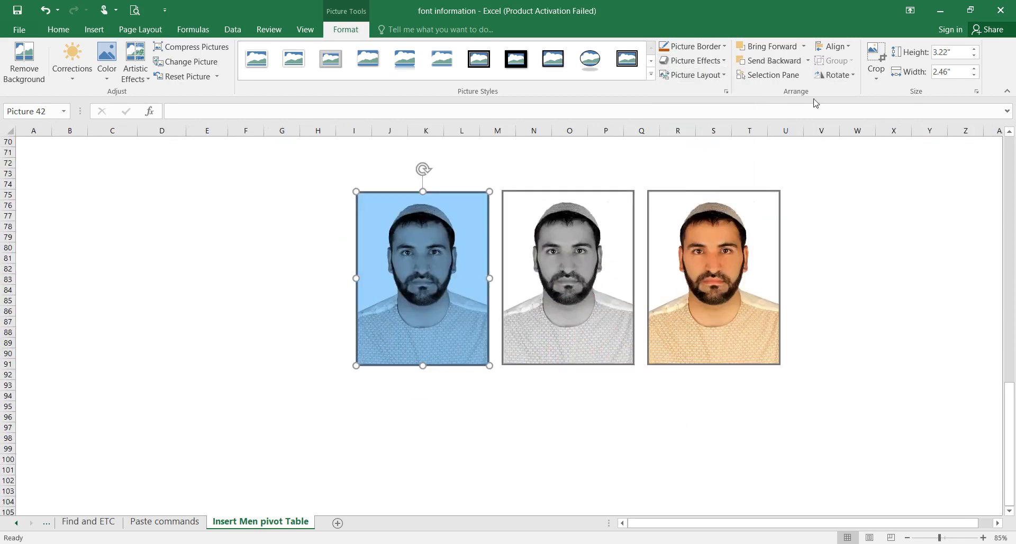
pyautogui.click(693, 60)
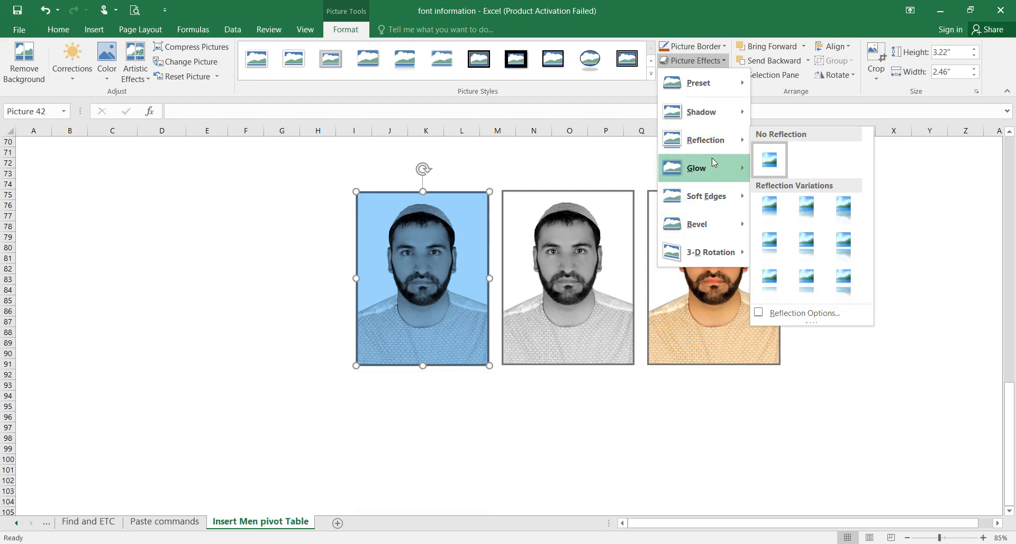
pyautogui.moveTo(728, 167)
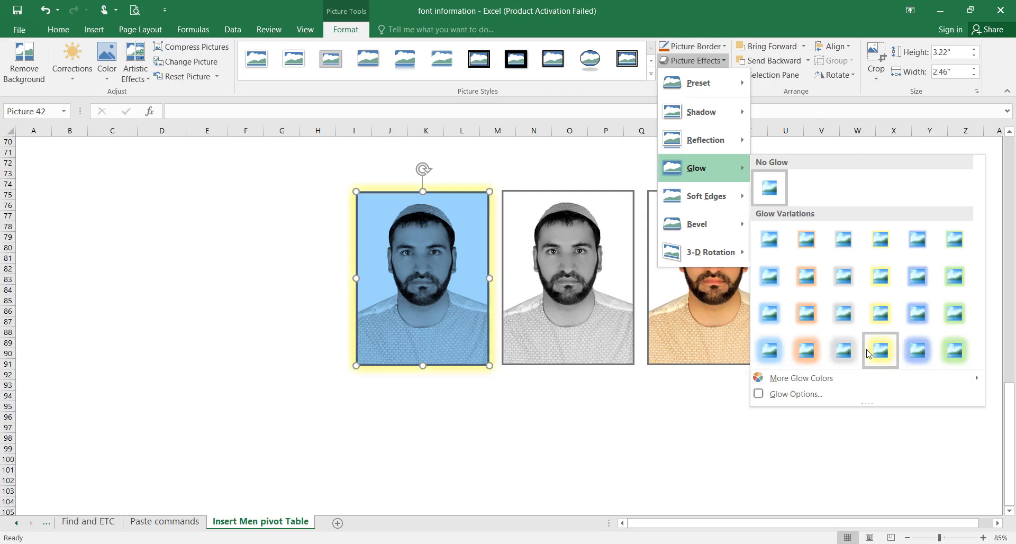
# Step: Try a blue 18 pt glow variation on the blue photo, adjusting its size to 32 pt and transparency to 75%
pyautogui.click(788, 394)
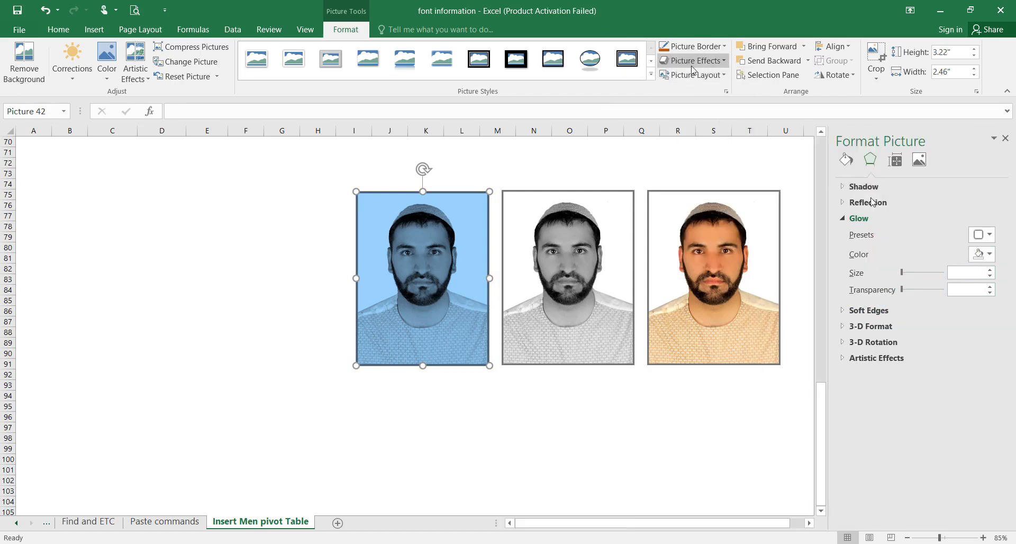
pyautogui.click(719, 66)
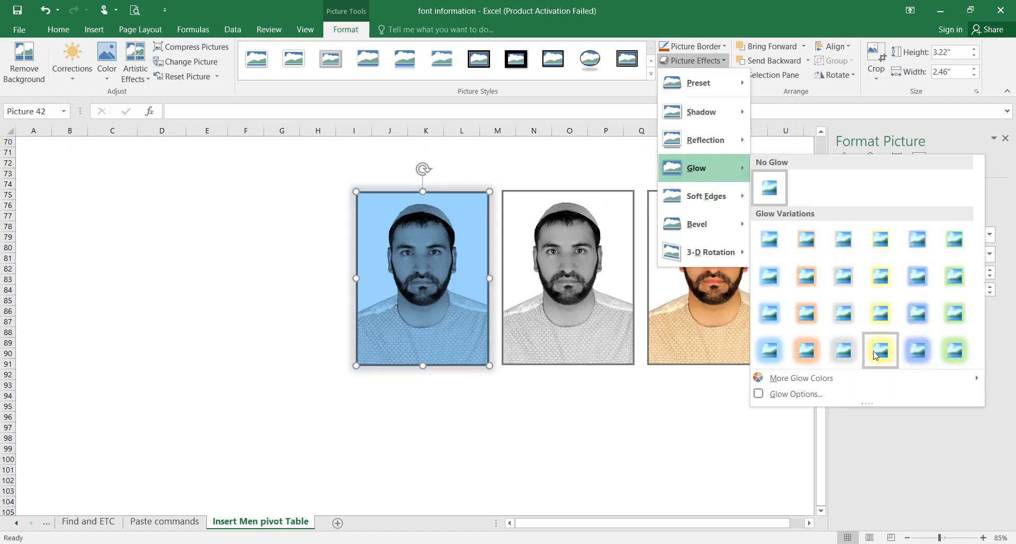
pyautogui.click(917, 352)
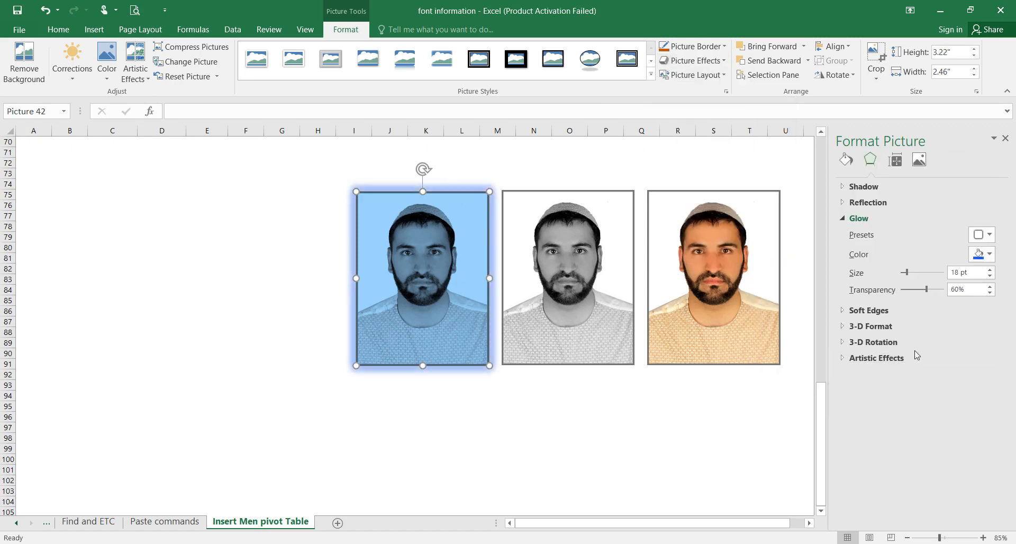
pyautogui.moveTo(906, 272)
pyautogui.mouseDown()
pyautogui.moveTo(930, 274)
pyautogui.moveTo(907, 274)
pyautogui.moveTo(929, 280)
pyautogui.moveTo(926, 290)
pyautogui.moveTo(906, 289)
pyautogui.moveTo(938, 284)
pyautogui.moveTo(902, 290)
pyautogui.moveTo(933, 289)
pyautogui.moveTo(911, 273)
pyautogui.mouseUp()
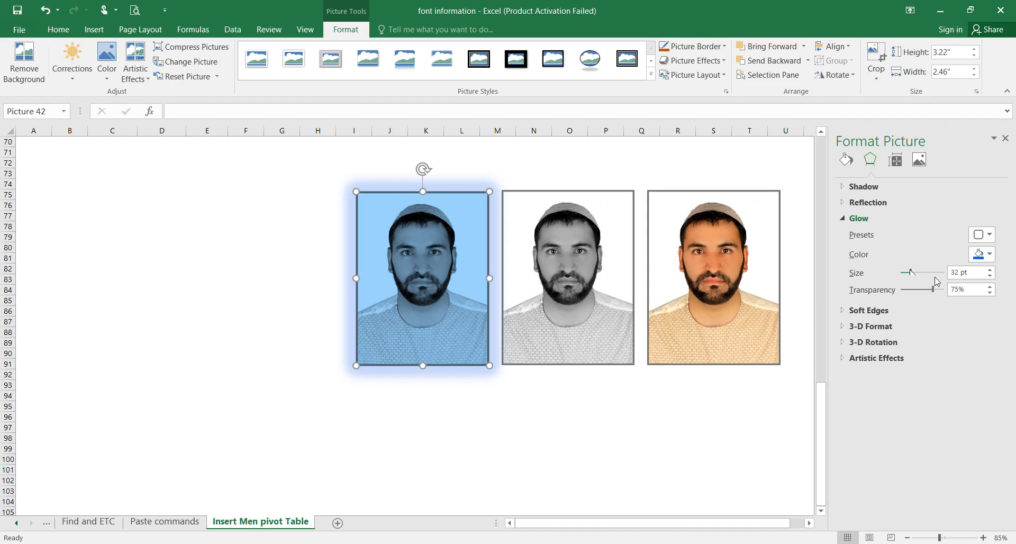
# Step: Try a gold theme shade for the blue photo's glow
pyautogui.click(982, 235)
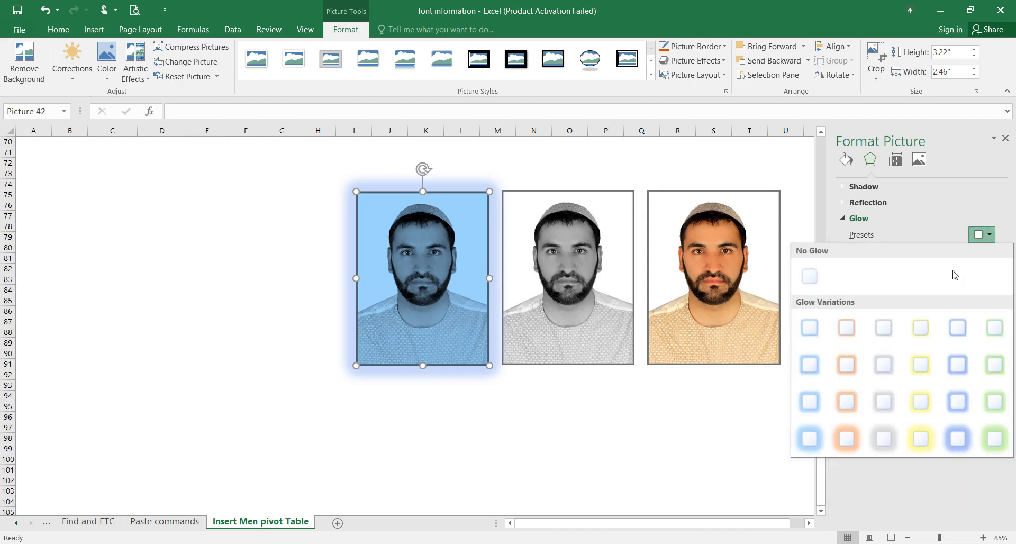
pyautogui.click(991, 234)
pyautogui.click(992, 255)
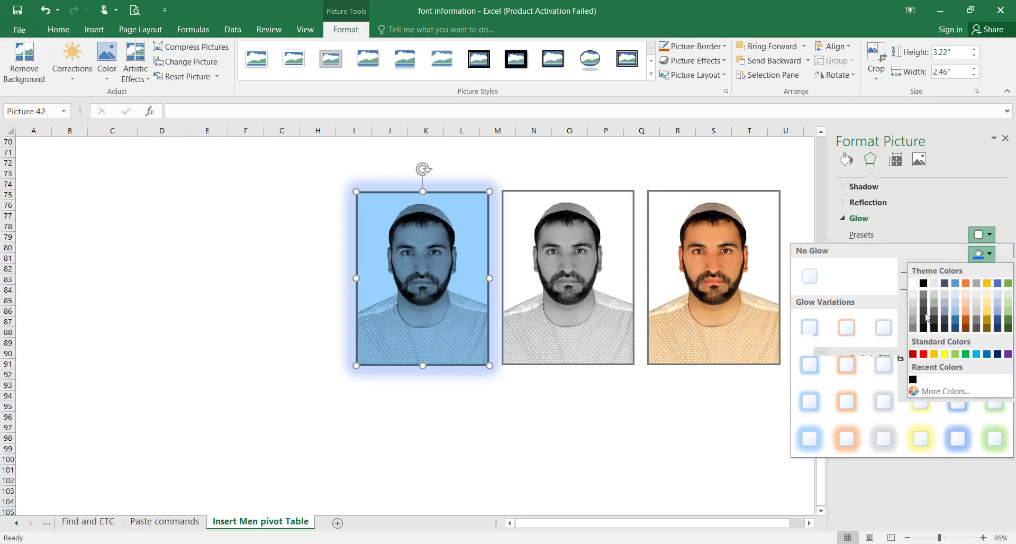
pyautogui.click(978, 313)
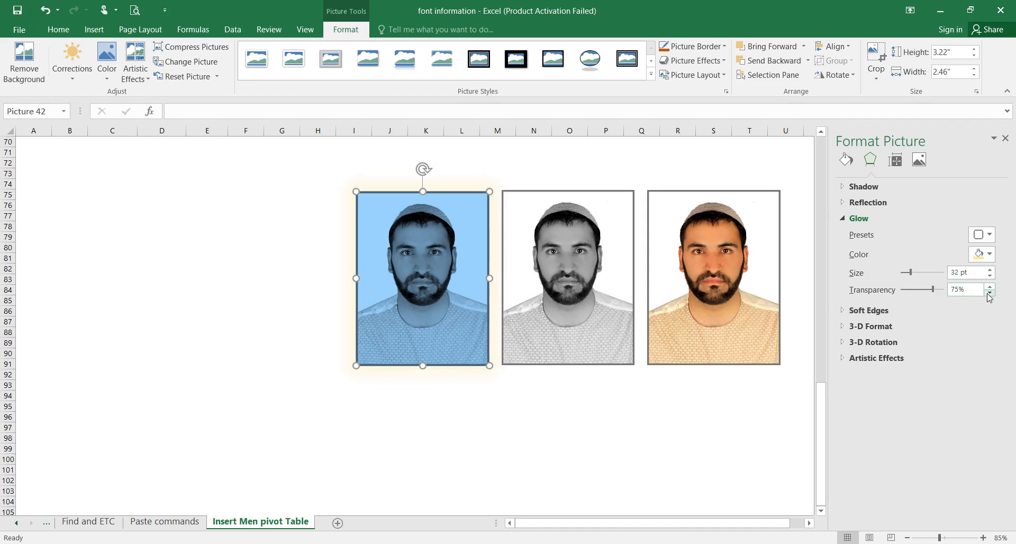
# Step: Examine the shadow, reflection, glow and soft edges settings of the blue photo, and close the picture formatting options
pyautogui.click(845, 220)
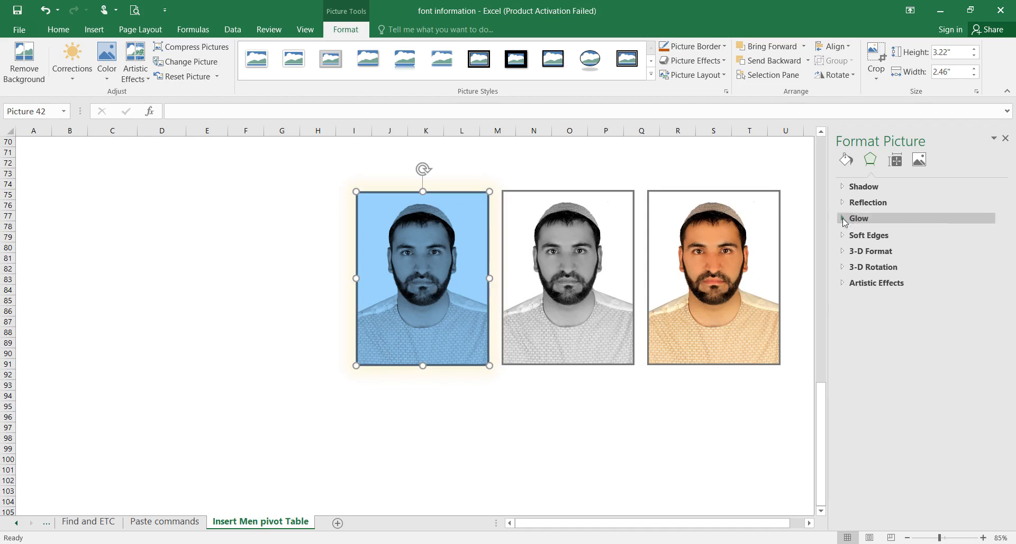
pyautogui.click(844, 189)
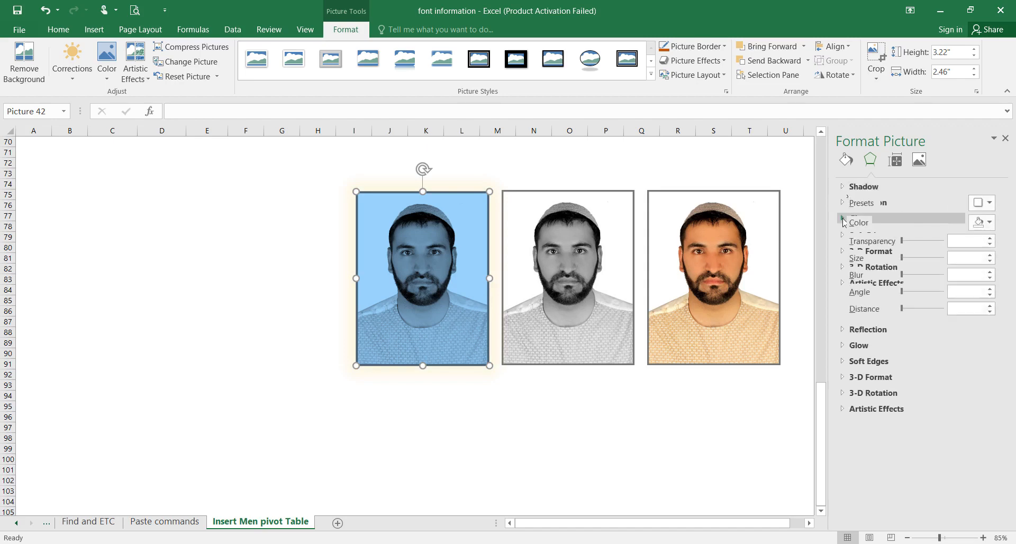
pyautogui.click(845, 189)
pyautogui.click(845, 189)
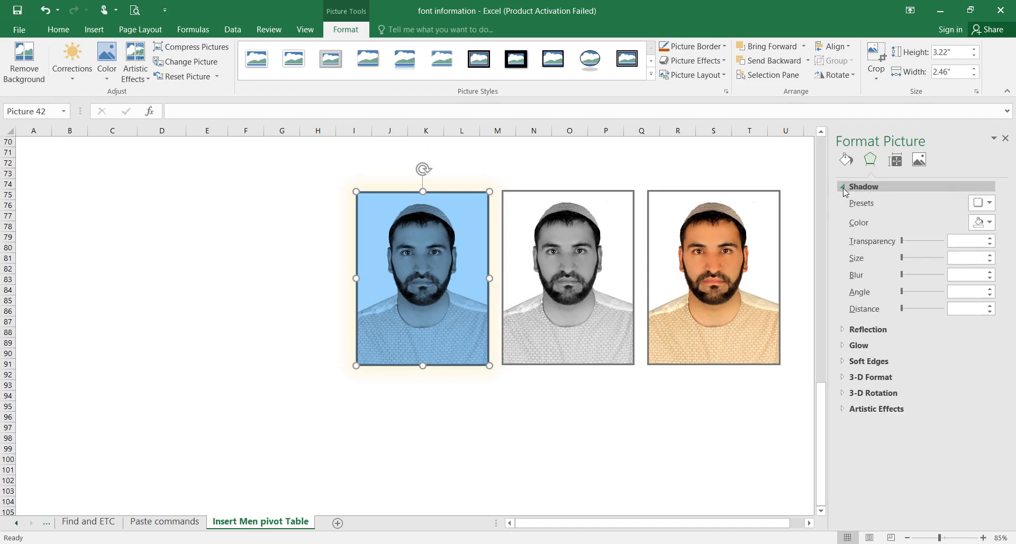
pyautogui.click(845, 188)
pyautogui.click(844, 204)
pyautogui.click(844, 204)
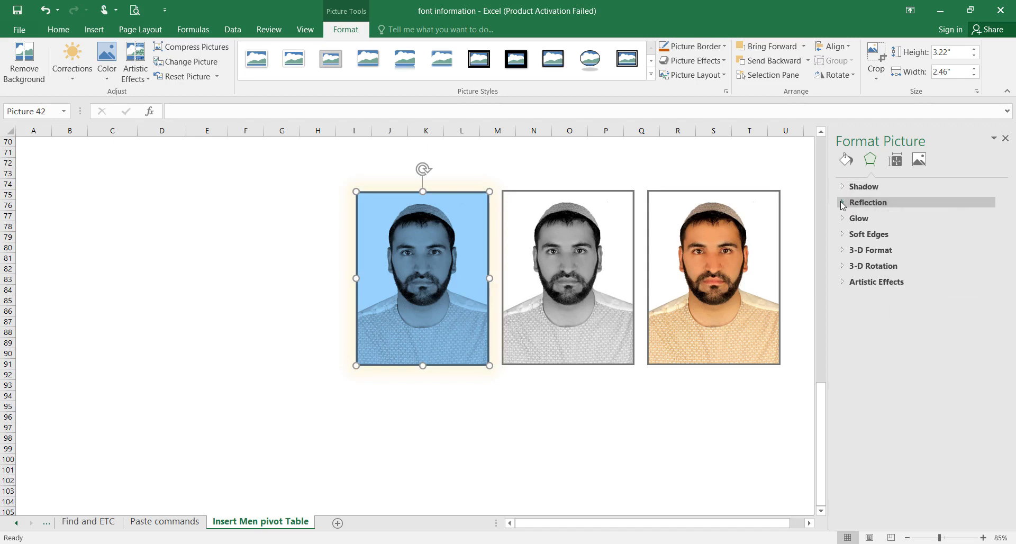
pyautogui.click(843, 204)
pyautogui.click(843, 220)
pyautogui.click(843, 221)
pyautogui.click(843, 221)
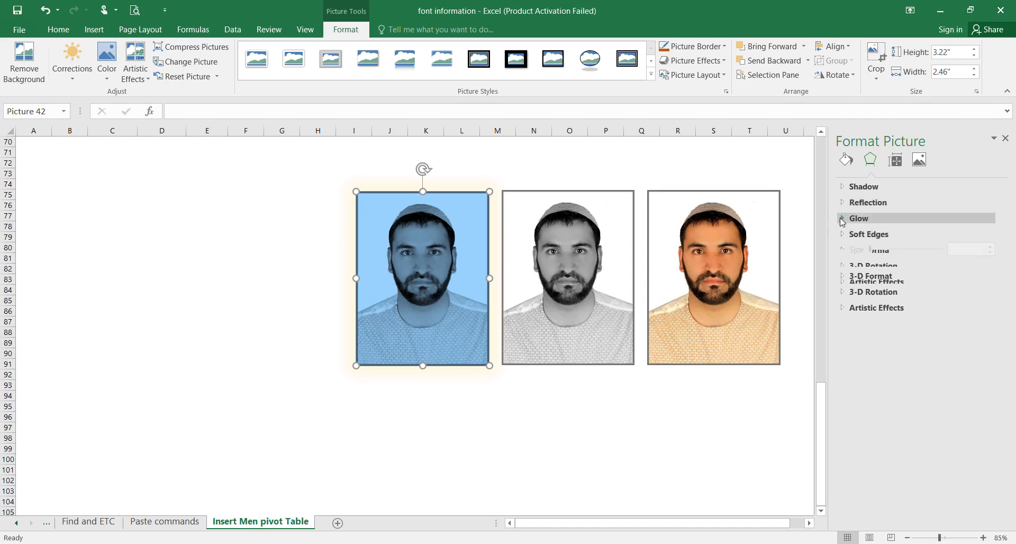
pyautogui.click(843, 220)
pyautogui.click(843, 220)
pyautogui.click(844, 220)
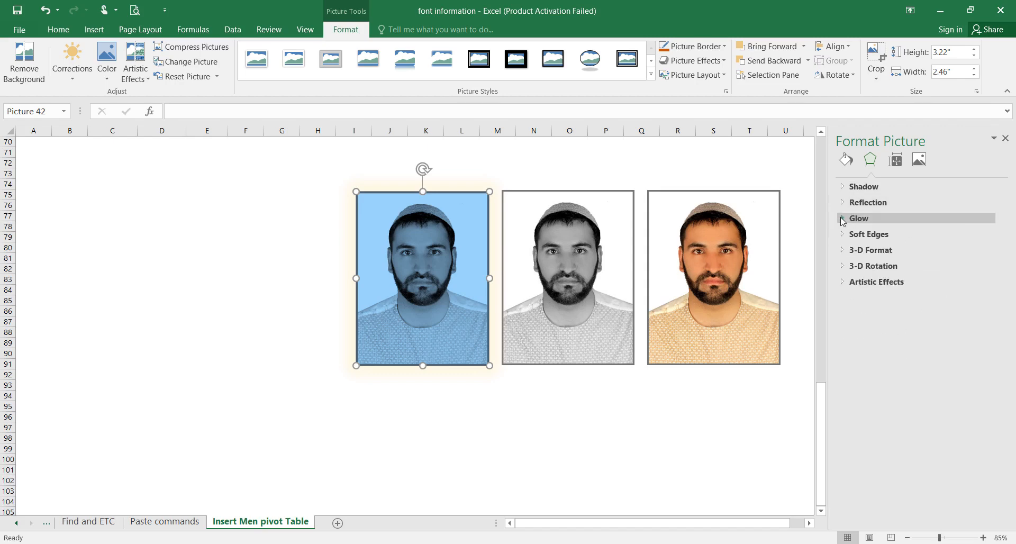
pyautogui.click(843, 220)
pyautogui.click(843, 221)
pyautogui.click(843, 220)
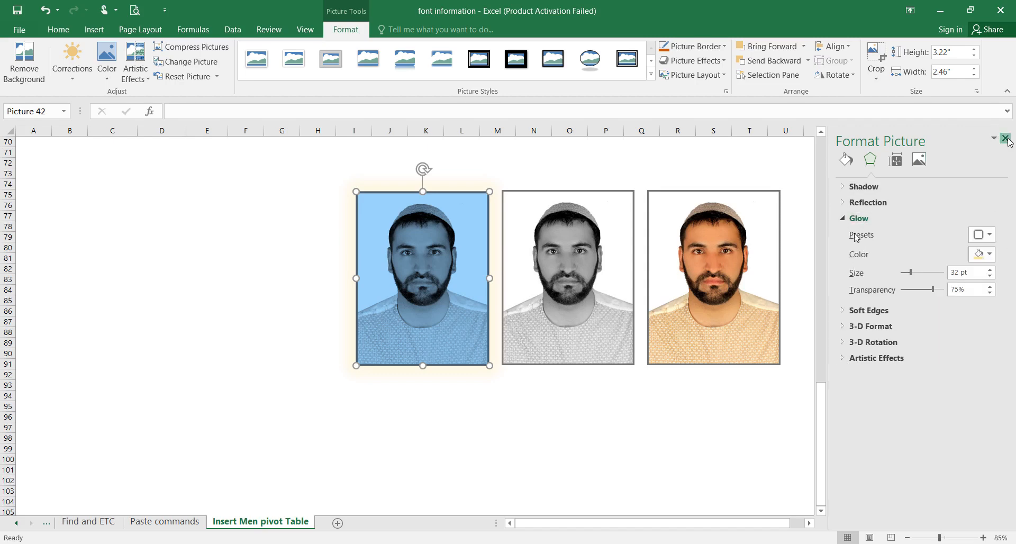
pyautogui.click(1007, 140)
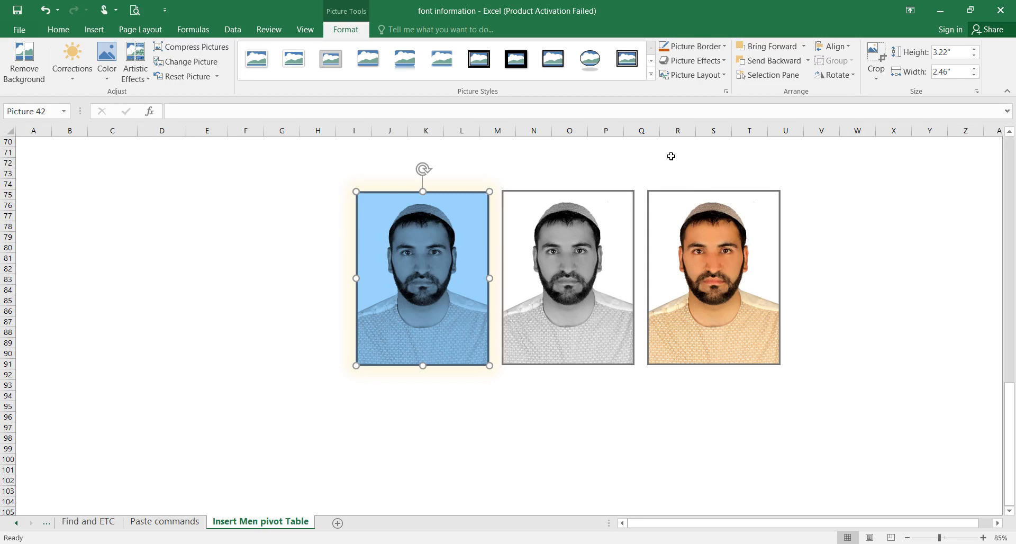
# Step: Preview SmartArt picture layouts on the blue photo, and browse its soft edges and bevel effects
pyautogui.scroll(1, 672, 156)
pyautogui.click(694, 75)
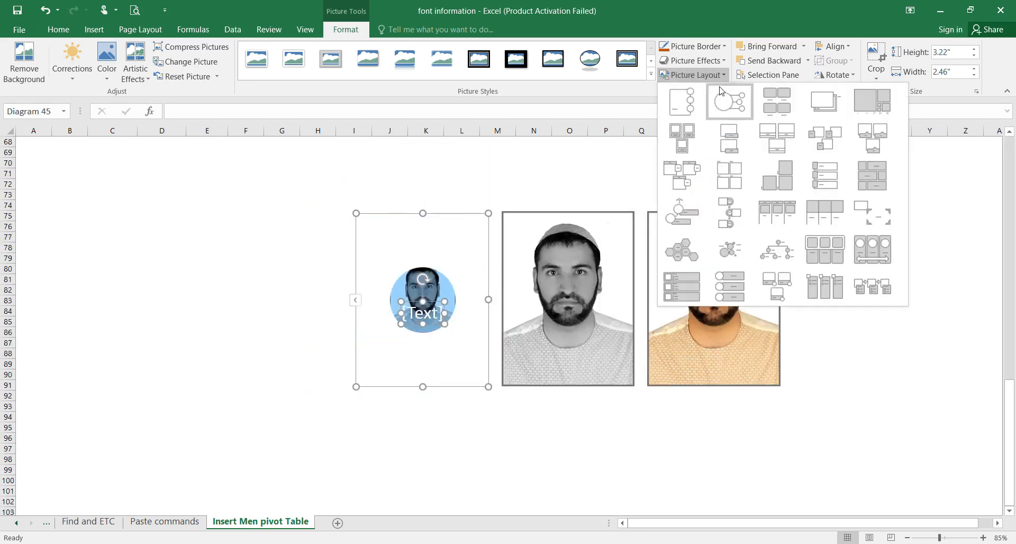
pyautogui.click(725, 66)
pyautogui.click(723, 63)
pyautogui.moveTo(713, 111)
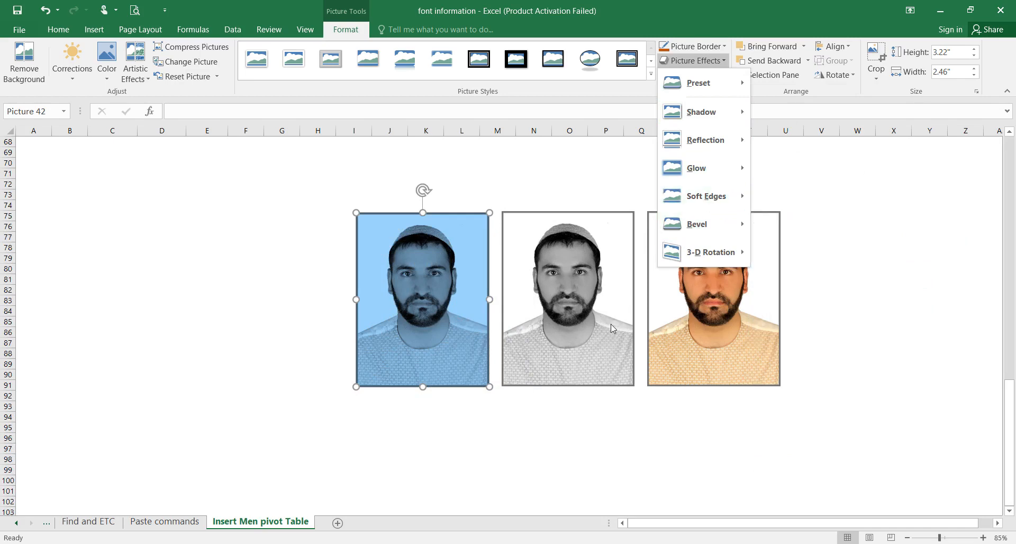
pyautogui.moveTo(707, 196)
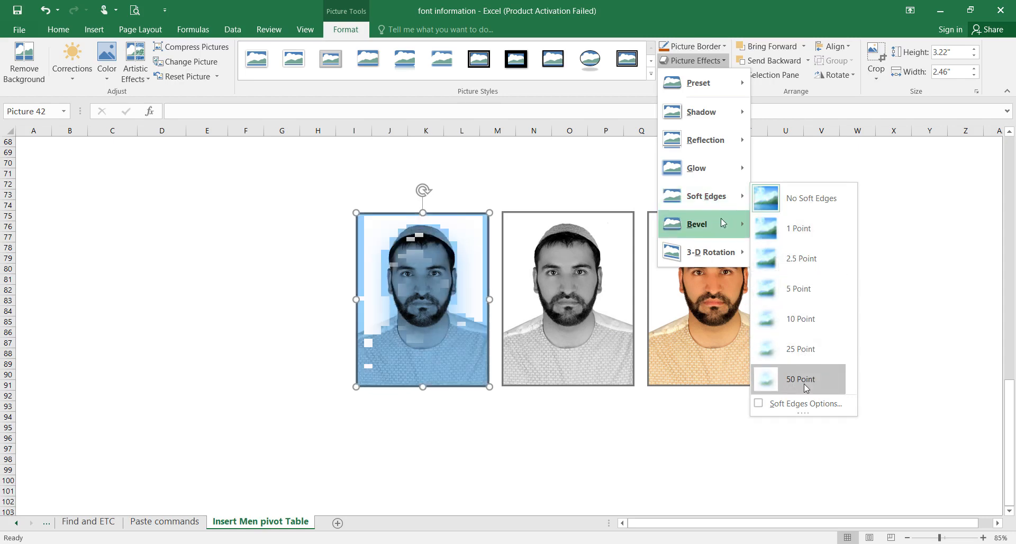
pyautogui.moveTo(723, 222)
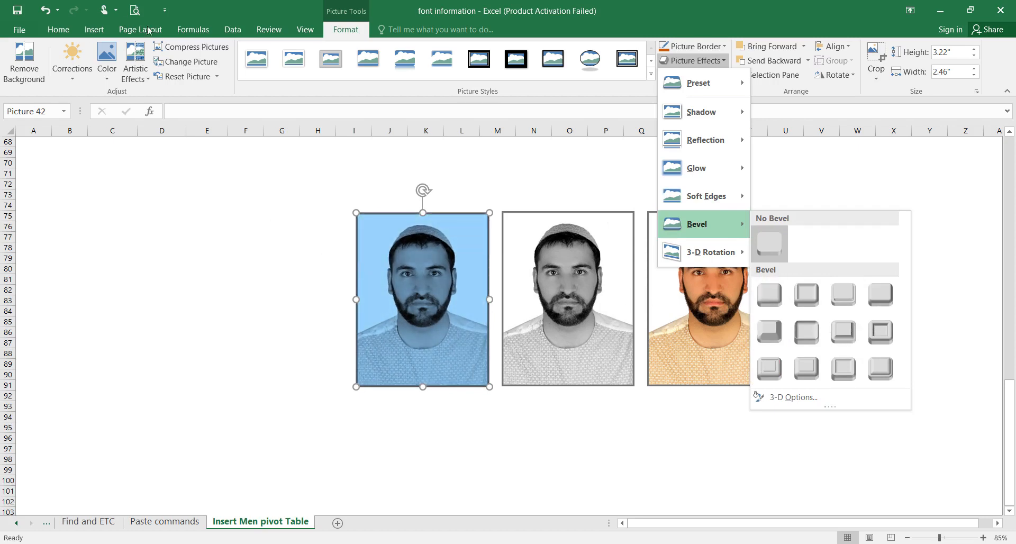
pyautogui.click(95, 29)
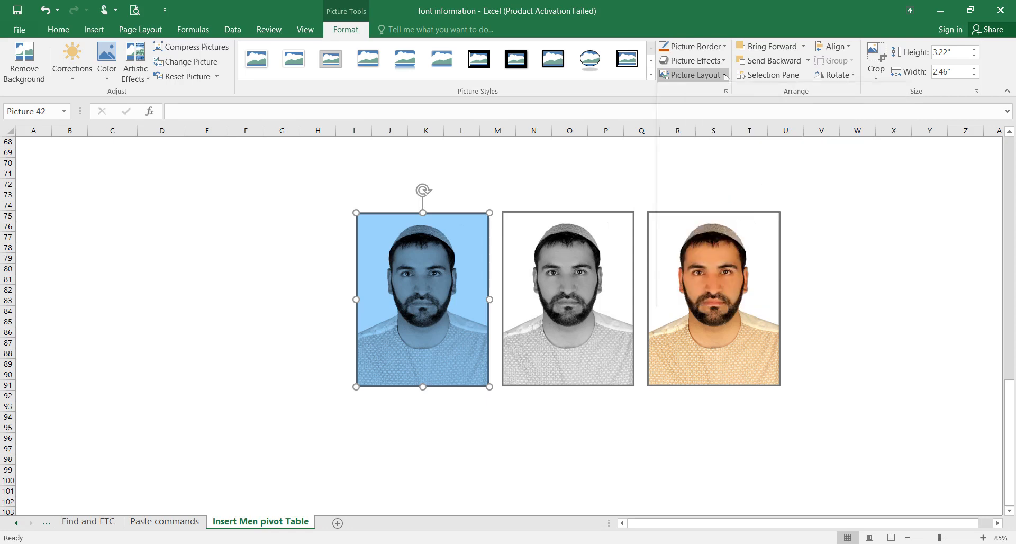
# Step: Browse the bevel and 3-D rotation effects on the blue photo
pyautogui.click(694, 60)
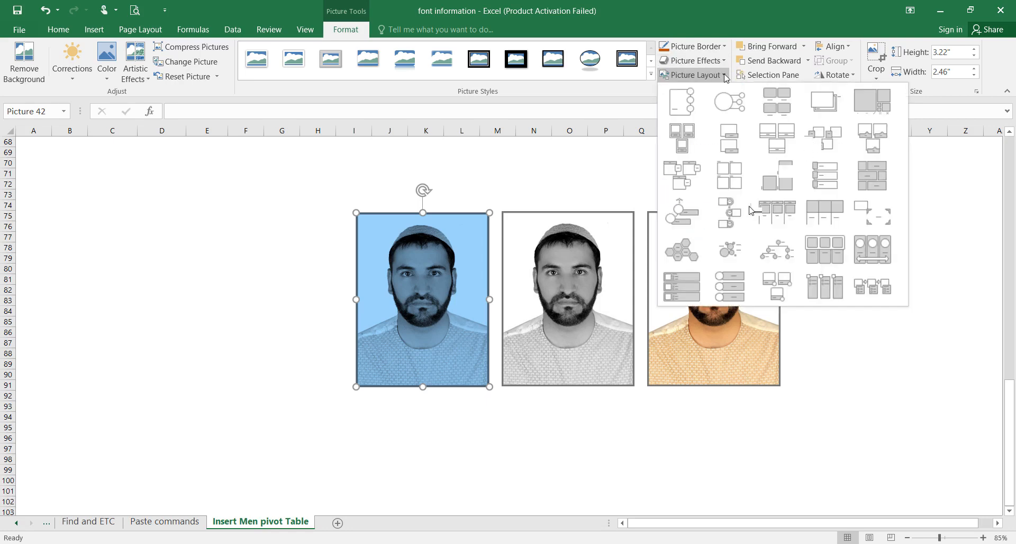
pyautogui.moveTo(699, 224)
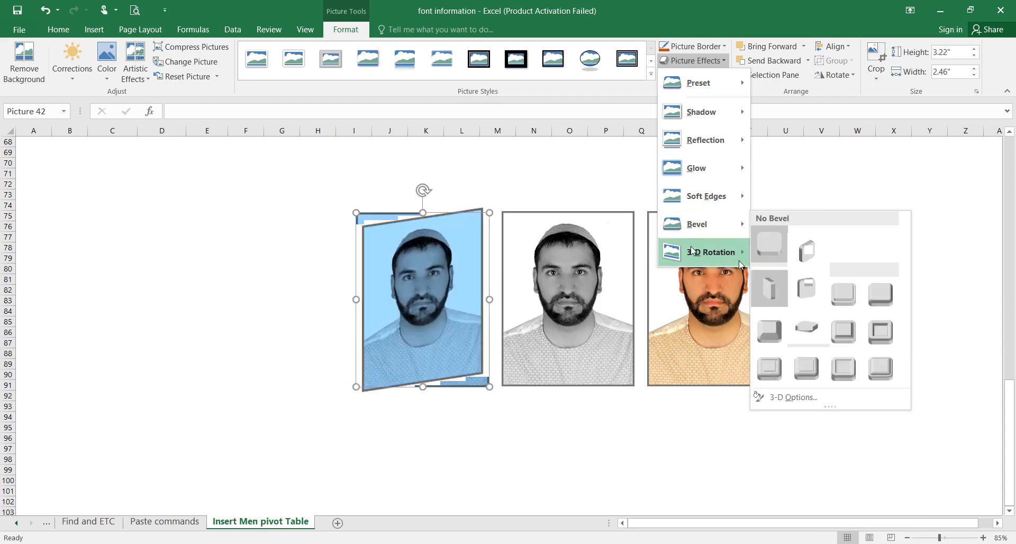
pyautogui.moveTo(744, 254)
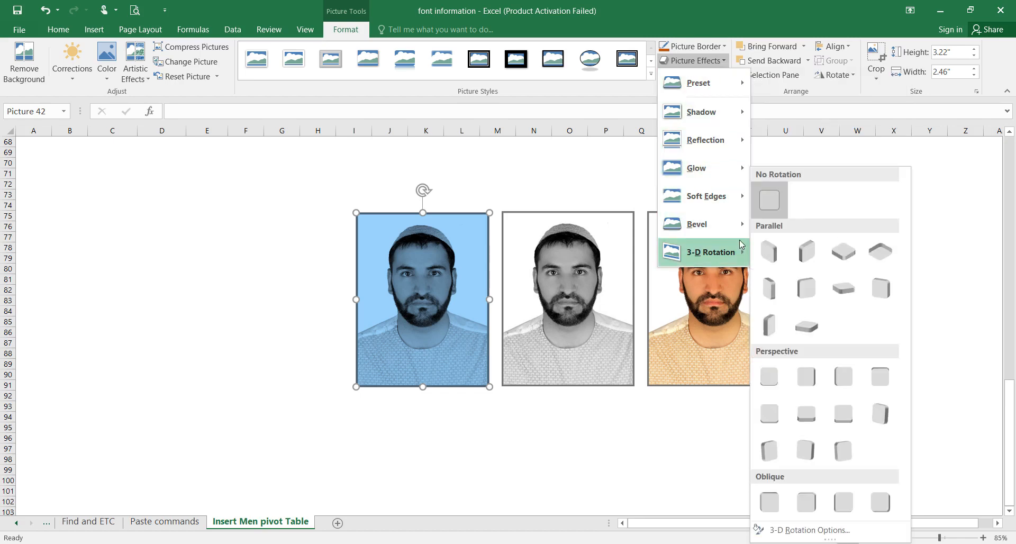
pyautogui.click(724, 61)
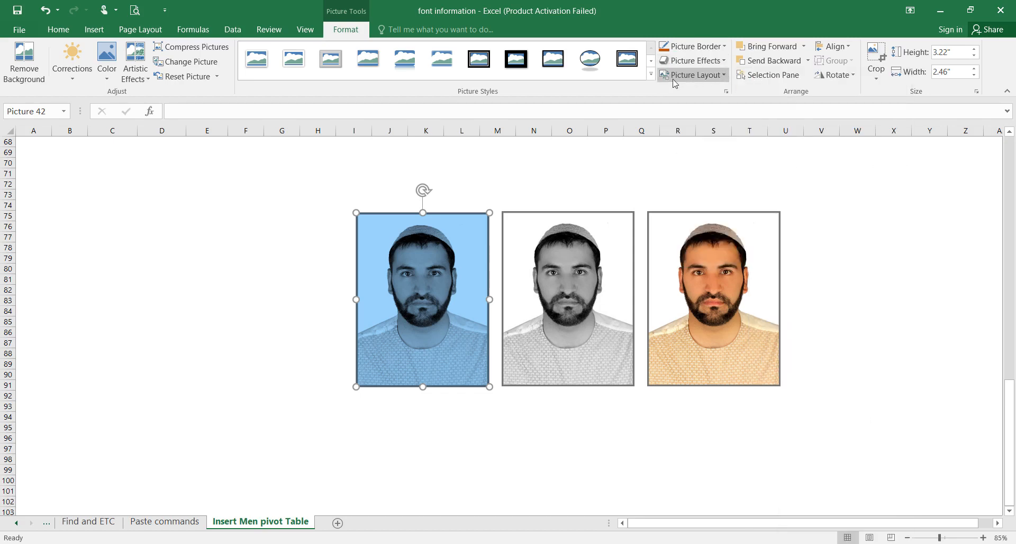
# Step: Convert the blue photo to the Vertical Picture Accent List picture layout and deselect it
pyautogui.click(726, 76)
pyautogui.click(725, 76)
pyautogui.click(728, 77)
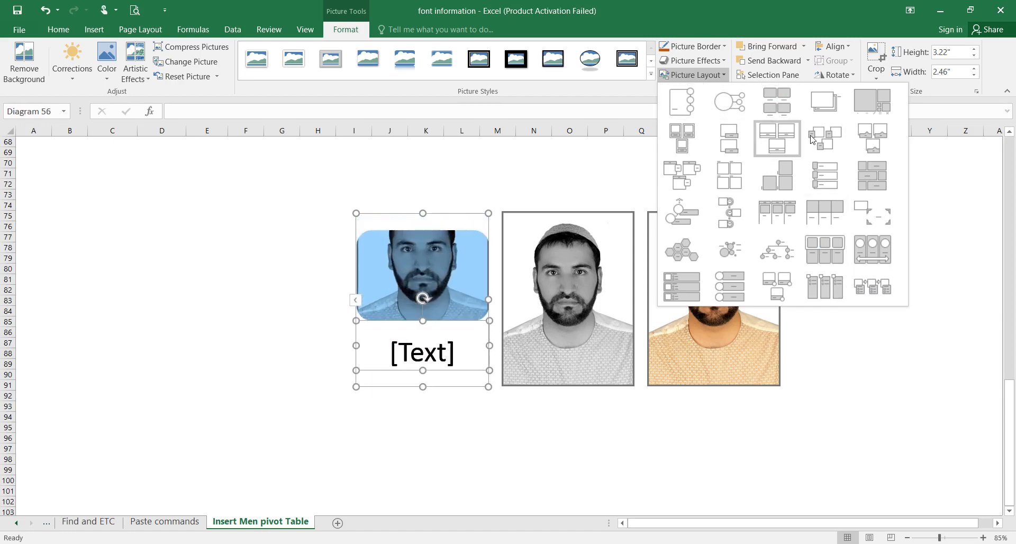
pyautogui.click(728, 290)
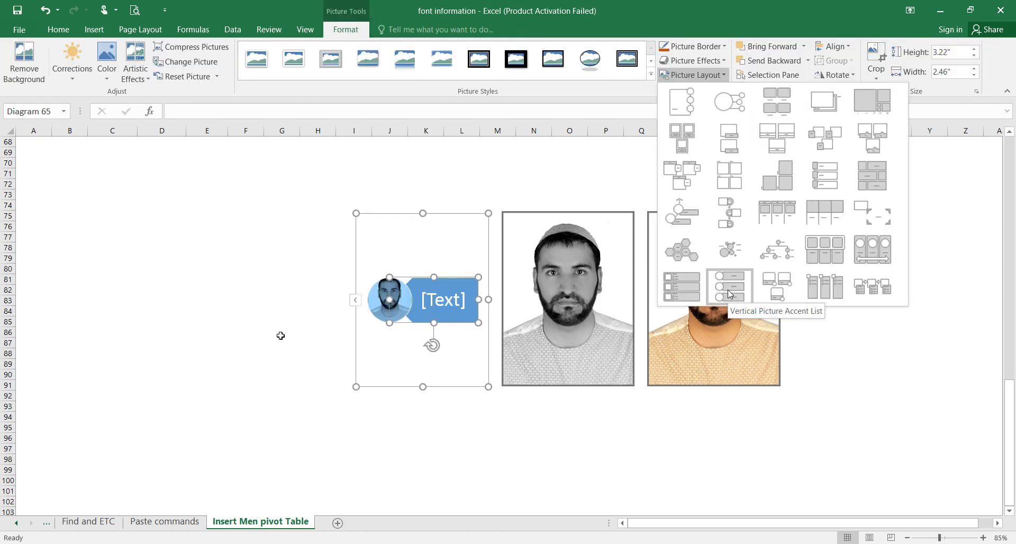
pyautogui.click(728, 290)
pyautogui.click(246, 300)
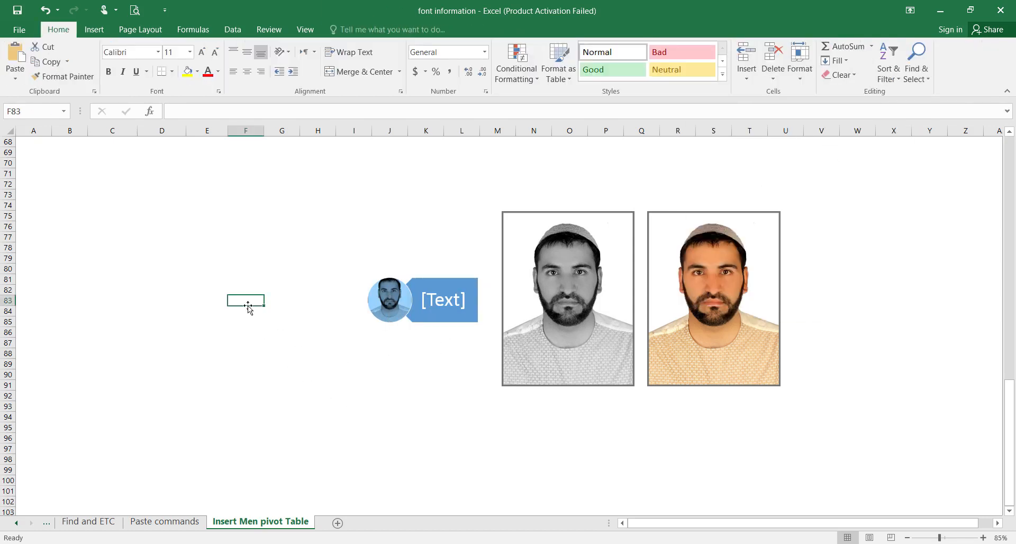
# Step: Undo the picture layout on the blue photo, redo it, and undo it again
pyautogui.hotkey('ctrl', 'z')
pyautogui.hotkey('ctrl', 'y')
pyautogui.hotkey('ctrl', 'z')
# Step: Preview the SmartArt picture layouts on the blue photo and close the gallery
pyautogui.click(350, 30)
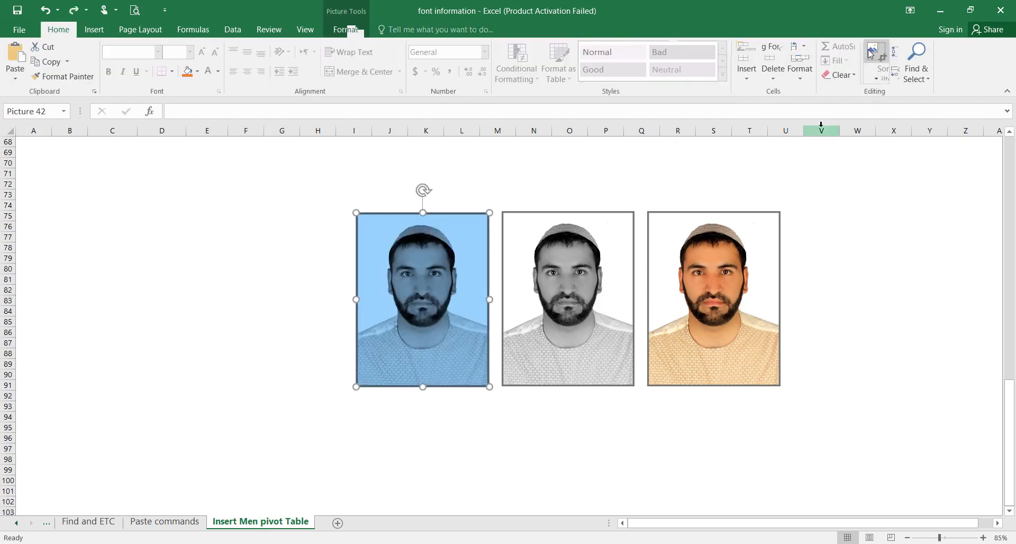
pyautogui.click(725, 76)
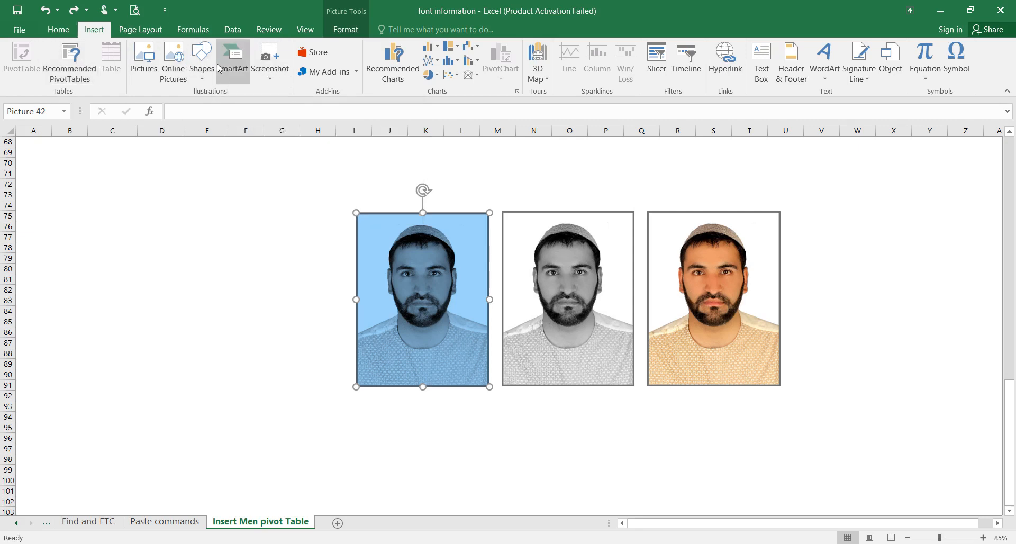
pyautogui.click(351, 34)
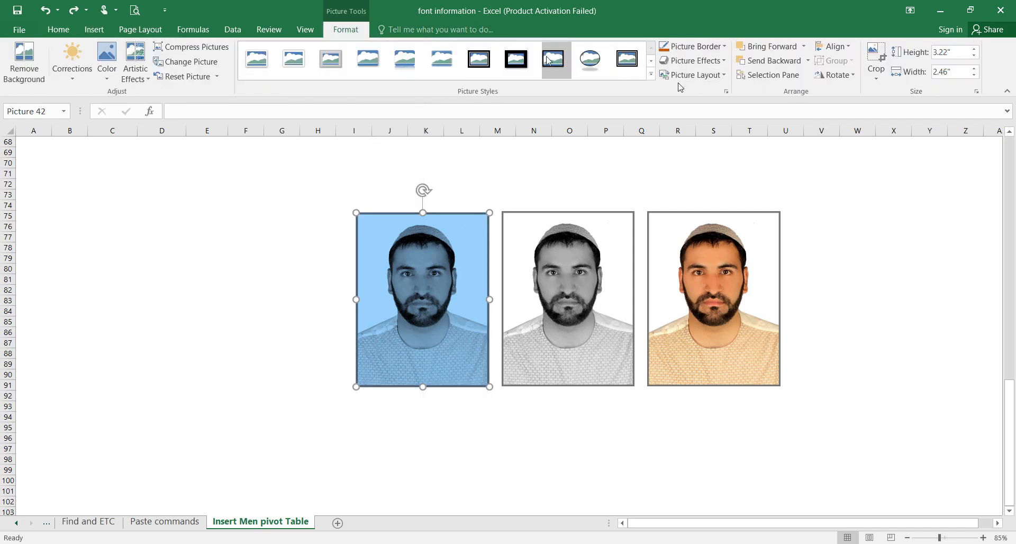
pyautogui.click(725, 79)
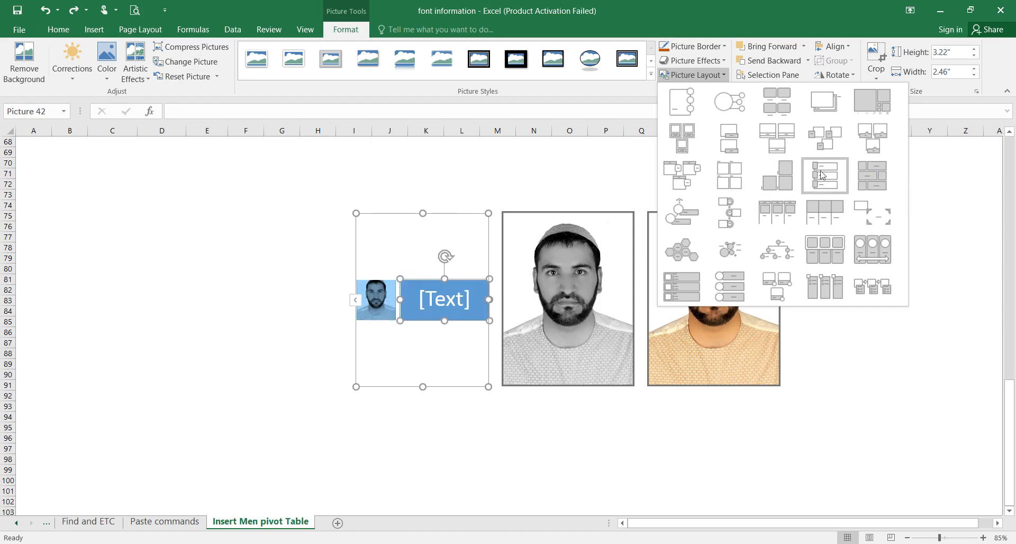
pyautogui.click(539, 452)
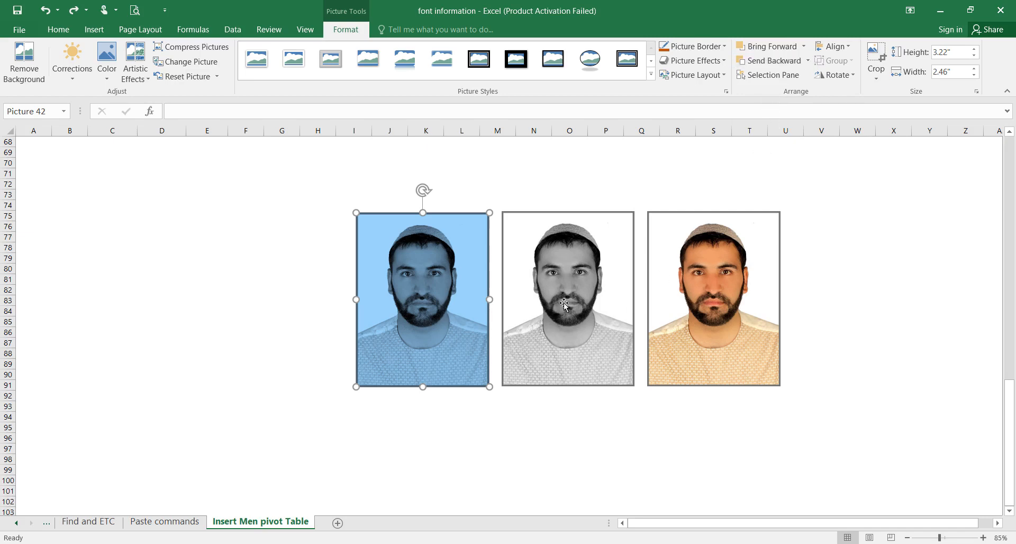
# Step: Move the three photos into an overlapping stack, with the blue photo in front and the grayscale photo at the back
pyautogui.moveTo(560, 264); pyautogui.dragTo(463, 279)
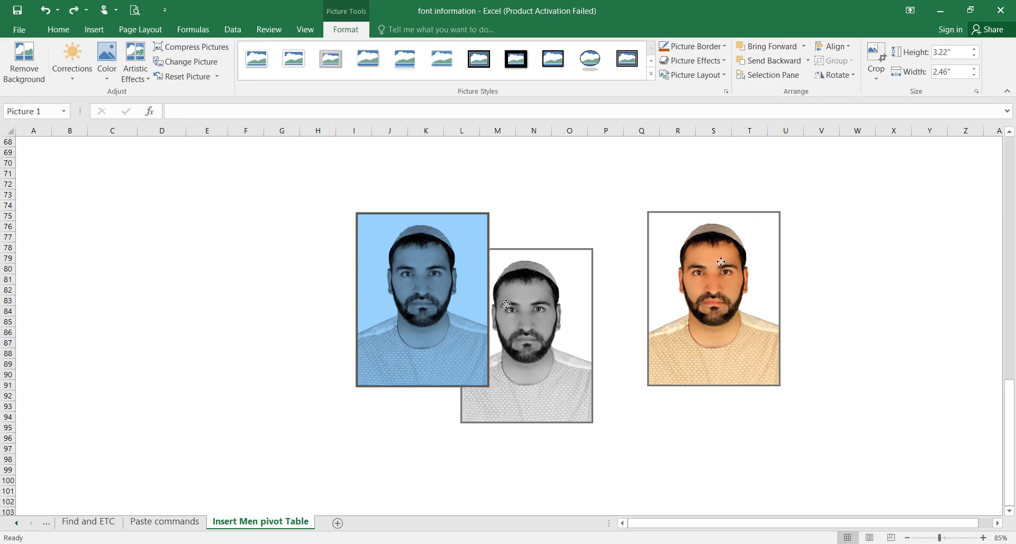
pyautogui.moveTo(707, 262); pyautogui.dragTo(586, 307)
pyautogui.moveTo(456, 301); pyautogui.dragTo(524, 364)
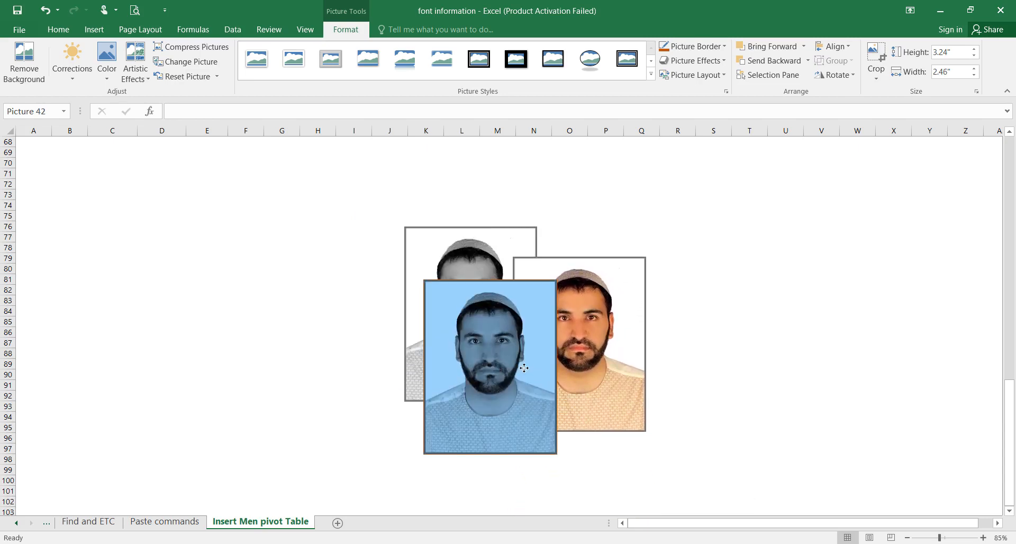
pyautogui.moveTo(502, 237); pyautogui.dragTo(559, 212)
pyautogui.click(536, 297)
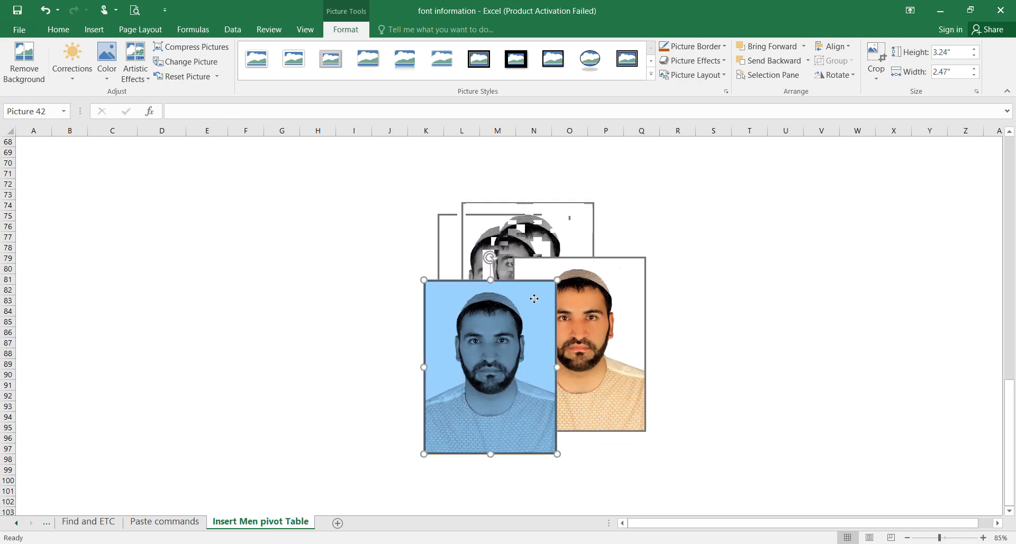
pyautogui.moveTo(535, 296); pyautogui.dragTo(519, 297)
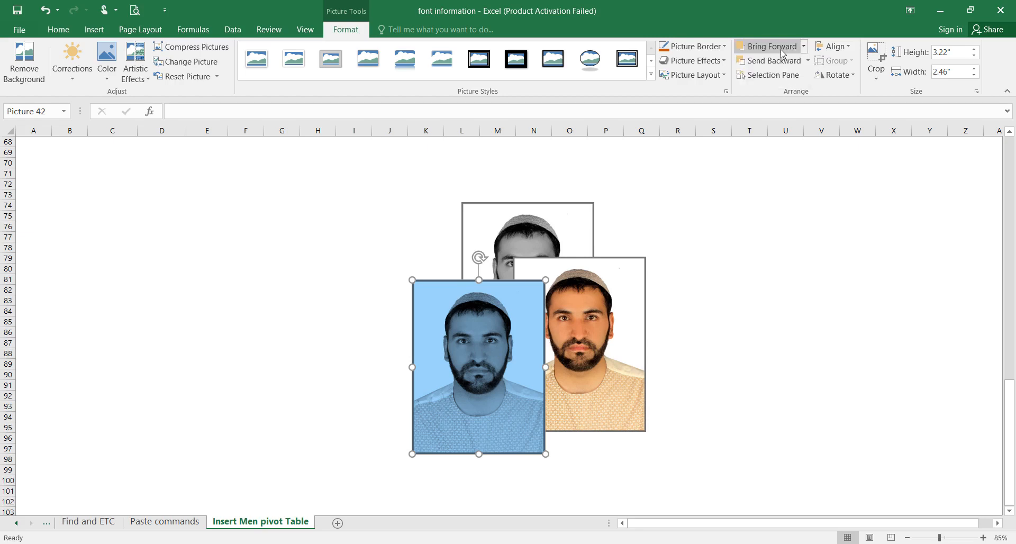
# Step: Send the blue photo backward one level at a time and then to the back, and bring it to the front again
pyautogui.click(808, 61)
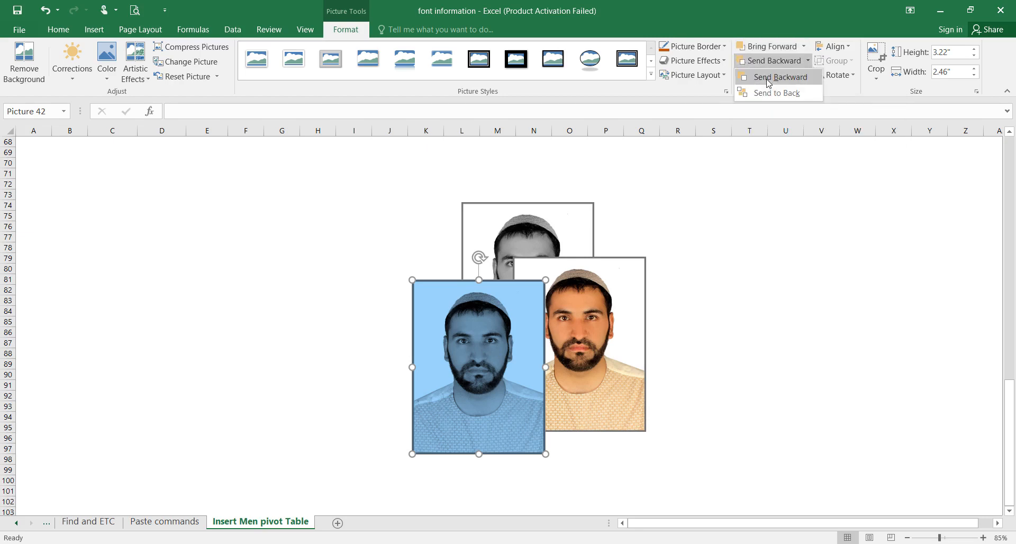
pyautogui.click(769, 78)
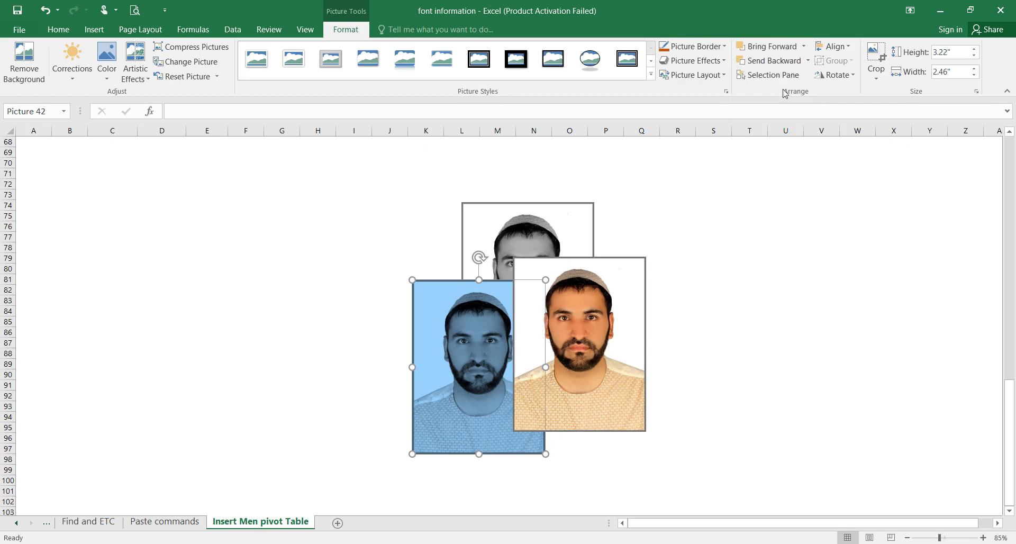
pyautogui.click(789, 61)
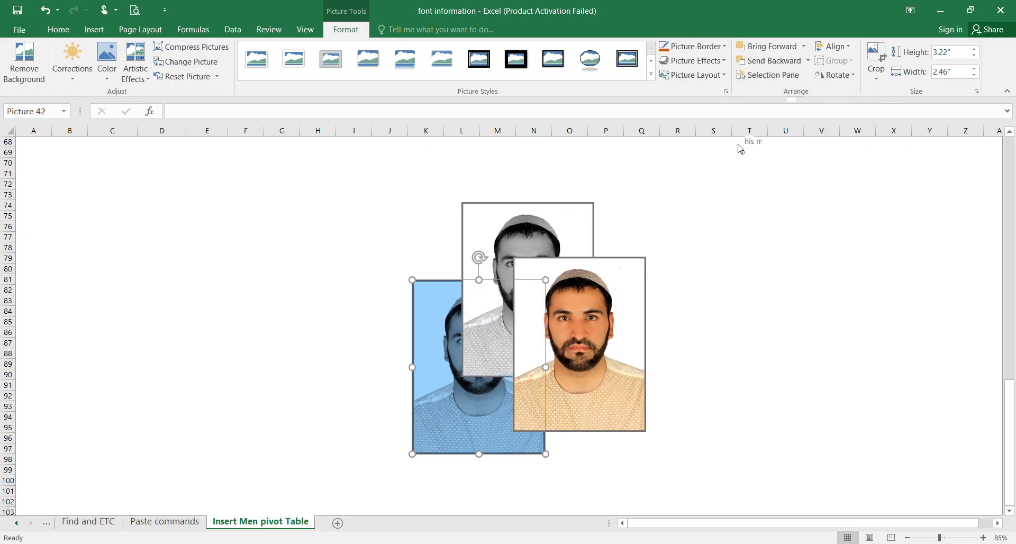
pyautogui.click(808, 61)
pyautogui.click(784, 94)
pyautogui.click(804, 46)
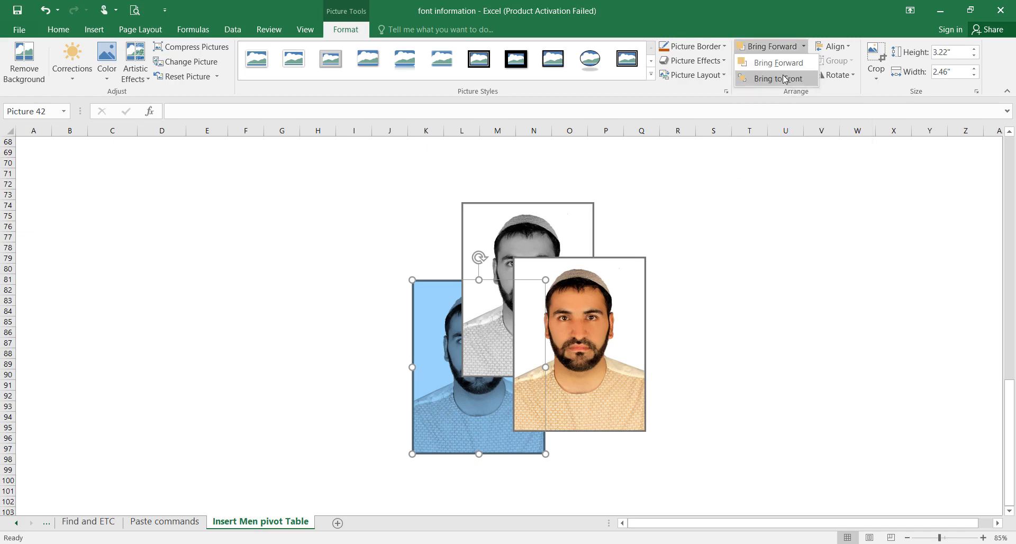
pyautogui.click(778, 78)
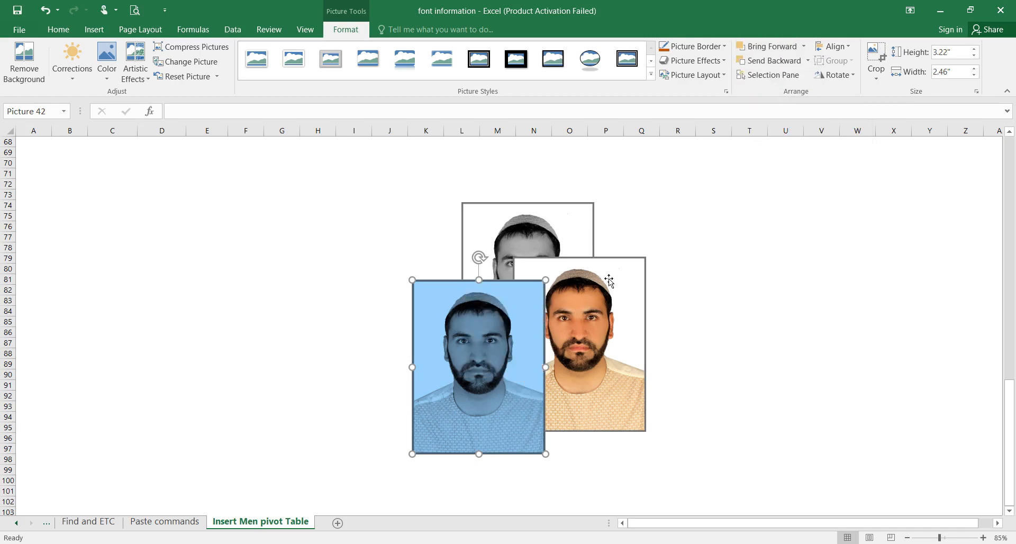
# Step: Send the blue photo to the back, and bring it forward one level at a time until it is in front
pyautogui.click(807, 61)
pyautogui.click(807, 61)
pyautogui.click(808, 61)
pyautogui.click(797, 95)
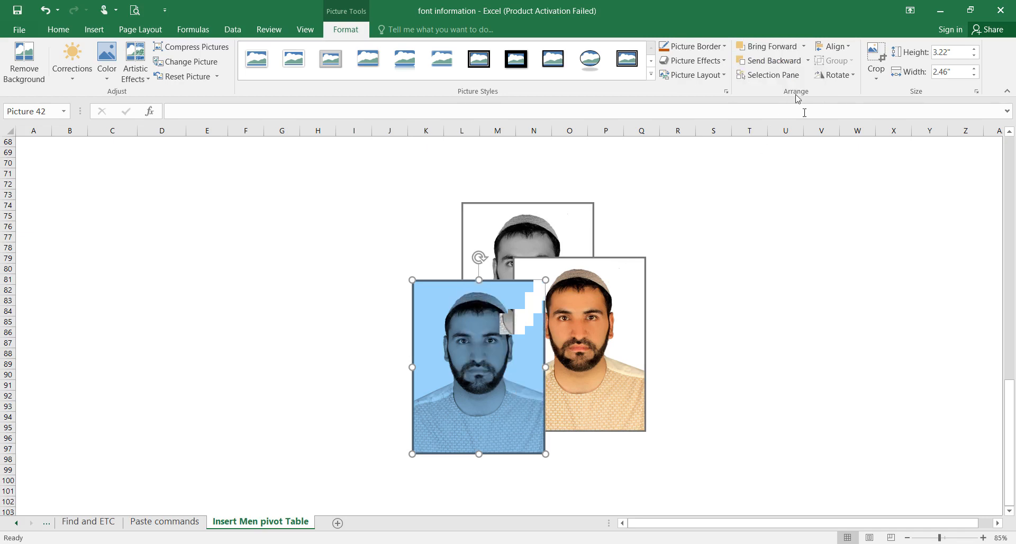
pyautogui.click(804, 46)
pyautogui.click(797, 62)
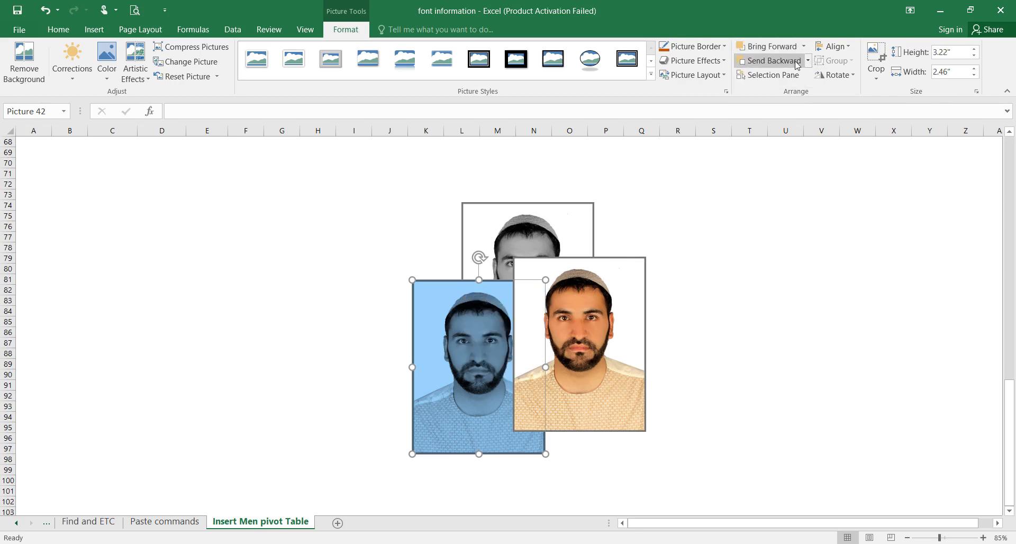
pyautogui.click(803, 46)
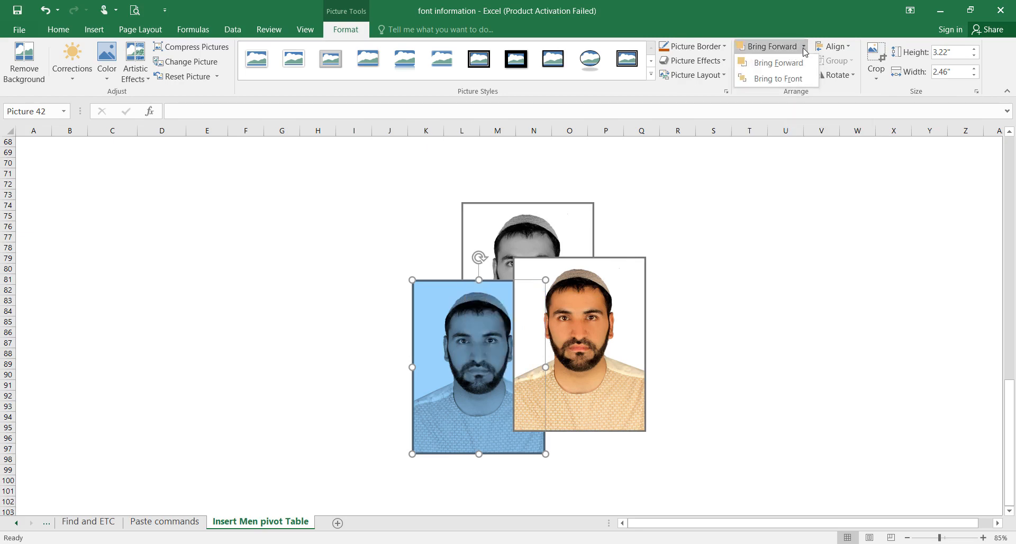
pyautogui.click(797, 62)
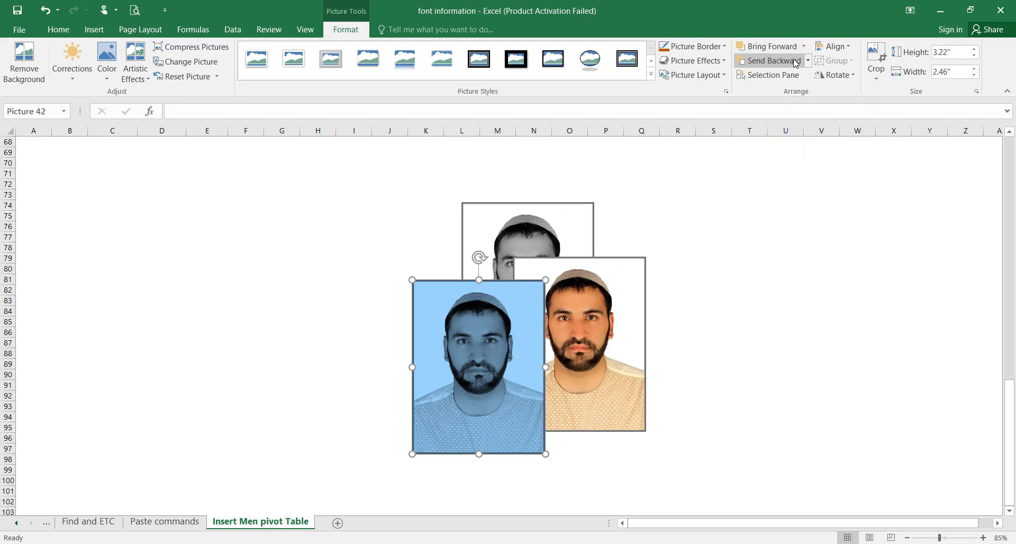
# Step: Send the blue photo backward in the stack until it lies behind both the colour and the grayscale photos
pyautogui.click(806, 62)
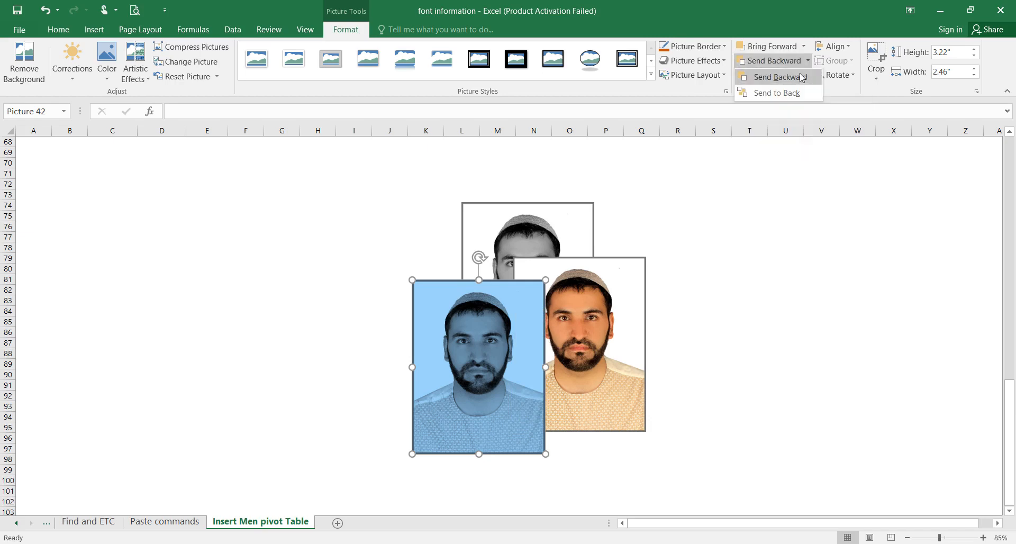
pyautogui.click(802, 77)
pyautogui.click(806, 61)
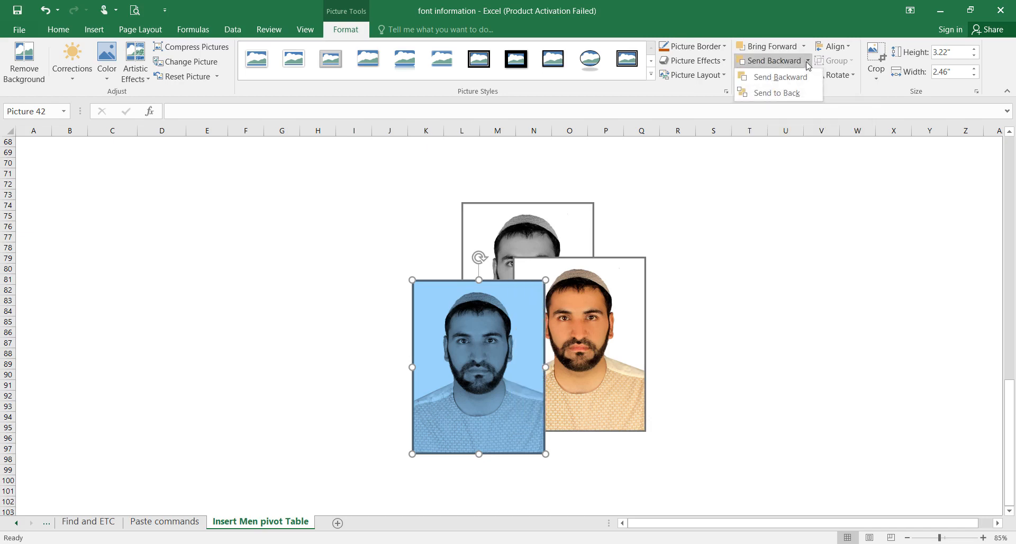
pyautogui.click(803, 77)
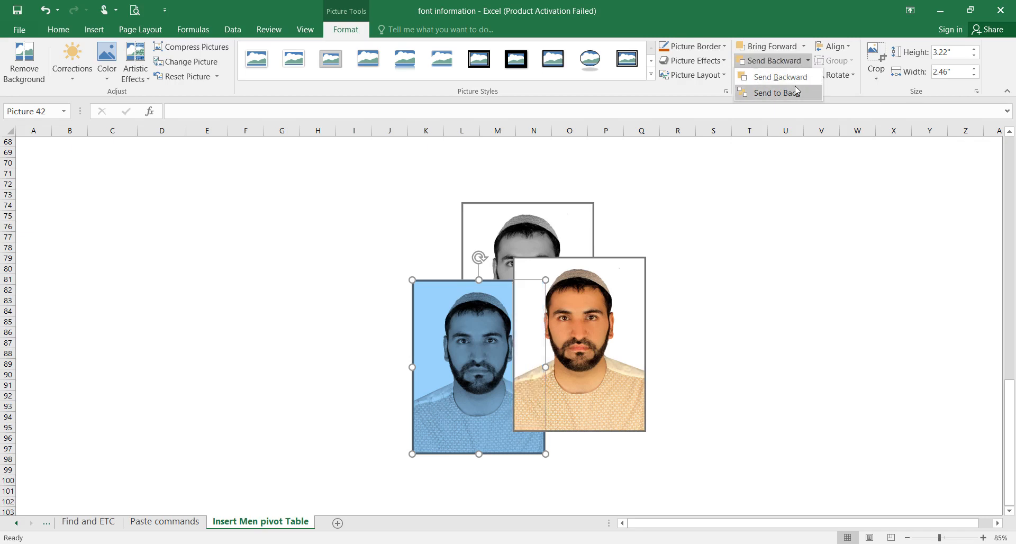
pyautogui.click(810, 64)
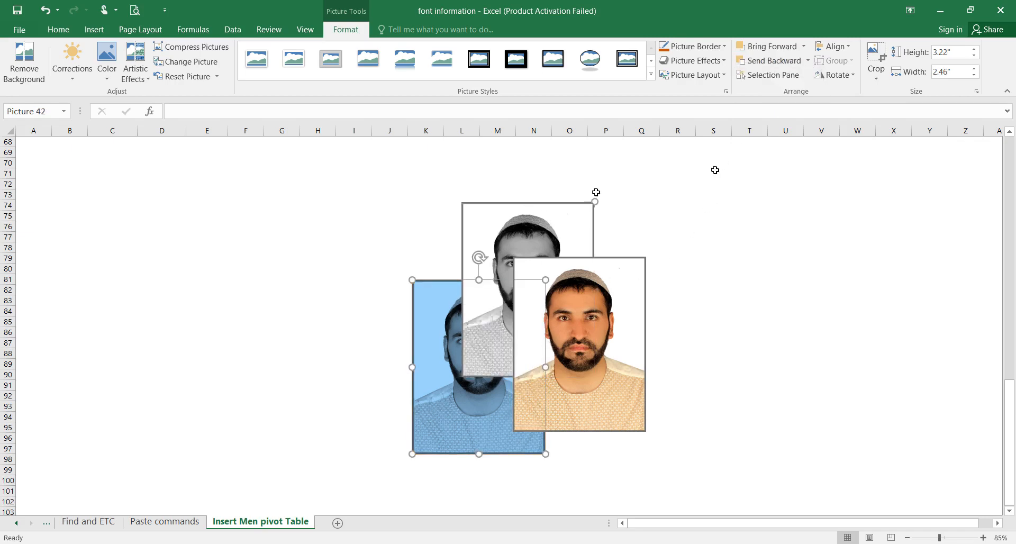
# Step: Bring the grayscale photo to the front of the stack
pyautogui.click(554, 231)
pyautogui.click(805, 46)
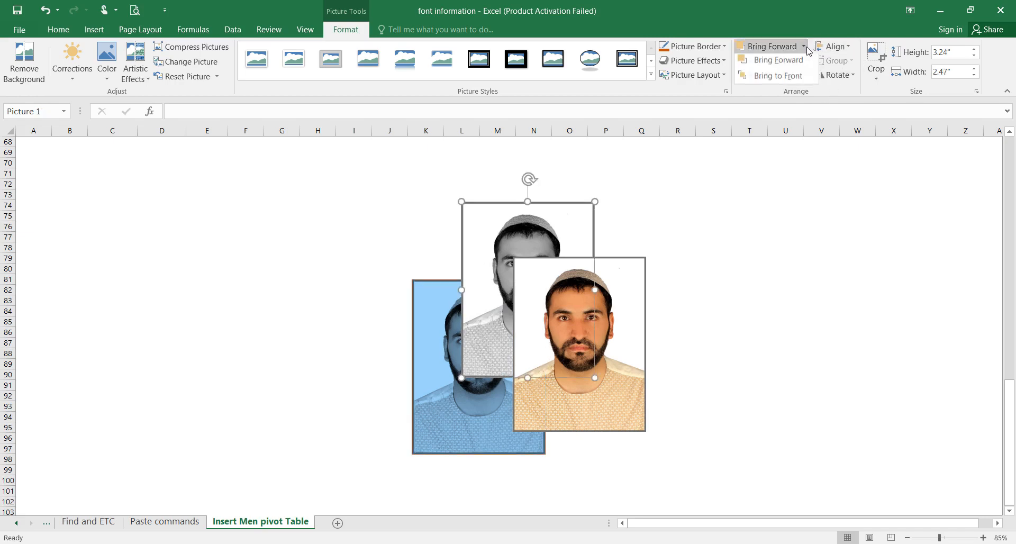
pyautogui.click(781, 75)
pyautogui.click(807, 47)
pyautogui.click(802, 60)
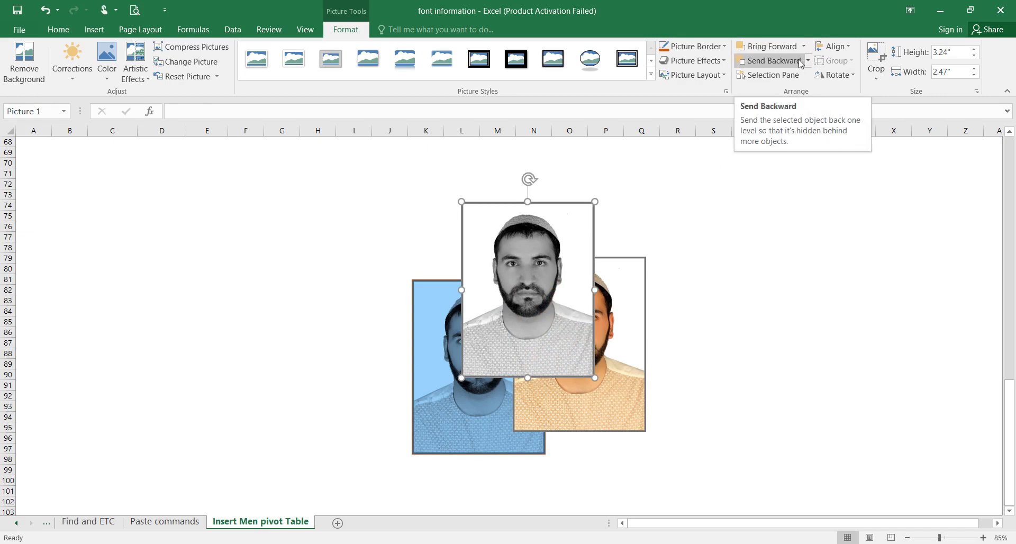
# Step: Undo the latest stacking-order changes of the photos, stepping back and forth with redo to compare the orders
pyautogui.hotkey('ctrl', 'z')
pyautogui.hotkey('ctrl', 'z')
pyautogui.hotkey('ctrl', 'z')
pyautogui.hotkey('ctrl', 'y')
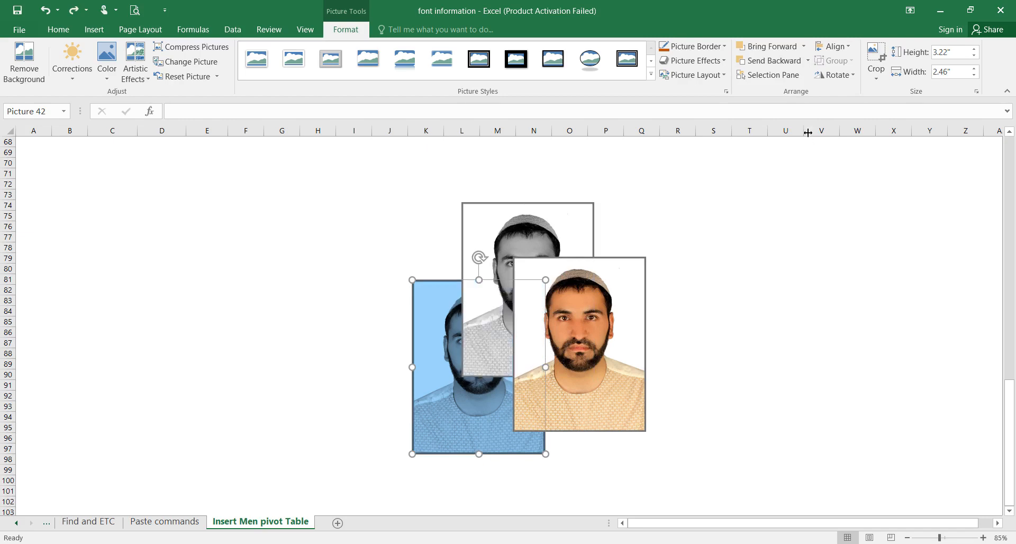
pyautogui.hotkey('ctrl', 'z')
pyautogui.hotkey('ctrl', 'y')
pyautogui.hotkey('ctrl', 'z')
pyautogui.hotkey('ctrl', 'y')
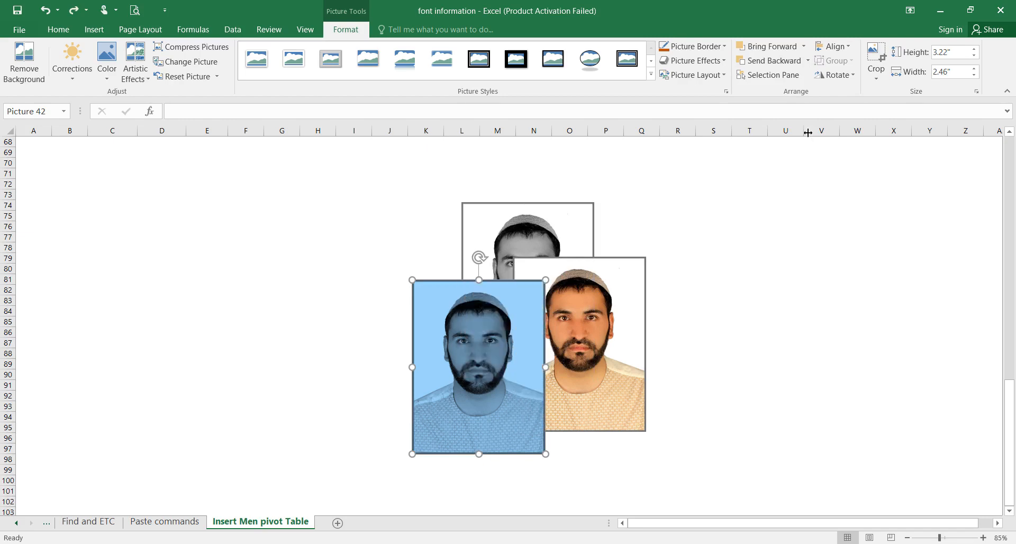
# Step: Undo the remaining order changes and moves until the three photos are side by side in their original row
pyautogui.hotkey('ctrl', 'z')
pyautogui.hotkey('ctrl', 'z')
pyautogui.hotkey('ctrl', 'z')
pyautogui.hotkey('ctrl', 'z')
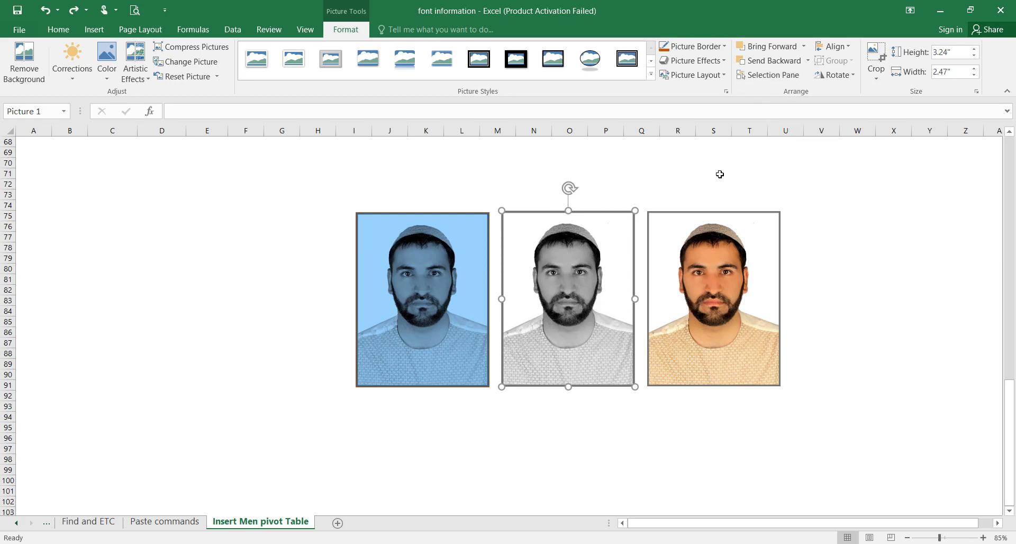
# Step: Open the Selection Pane for the objects on the sheet
pyautogui.click(769, 75)
pyautogui.click(769, 75)
pyautogui.click(769, 75)
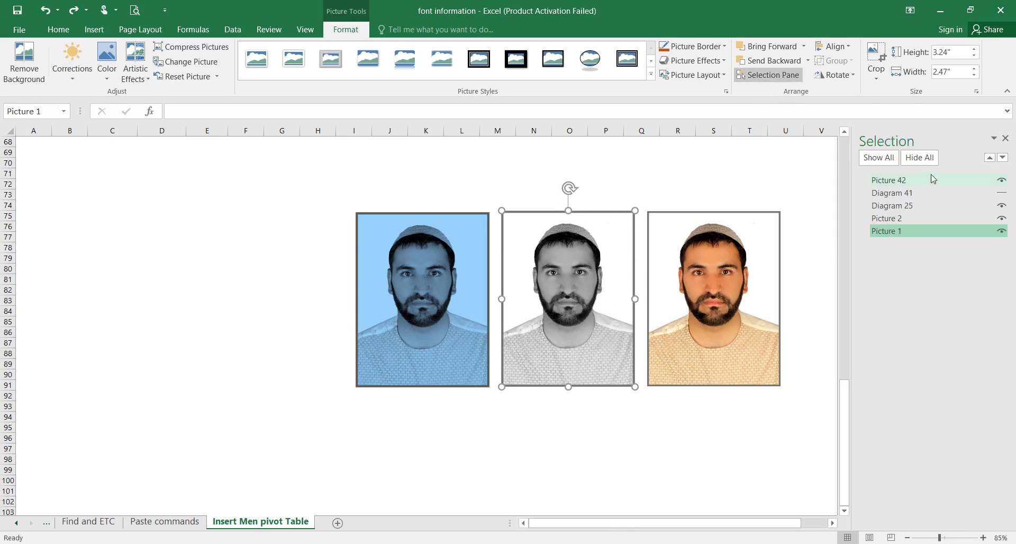
# Step: Hide and show individual pictures and diagrams from the Selection Pane, leaving every object visible
pyautogui.click(983, 232)
pyautogui.click(1002, 206)
pyautogui.click(1002, 206)
pyautogui.click(1003, 183)
pyautogui.click(1003, 182)
pyautogui.click(1003, 182)
pyautogui.click(1003, 182)
# Step: Select Picture 2 and Picture 1 by name in the Selection Pane and close the pane
pyautogui.click(886, 218)
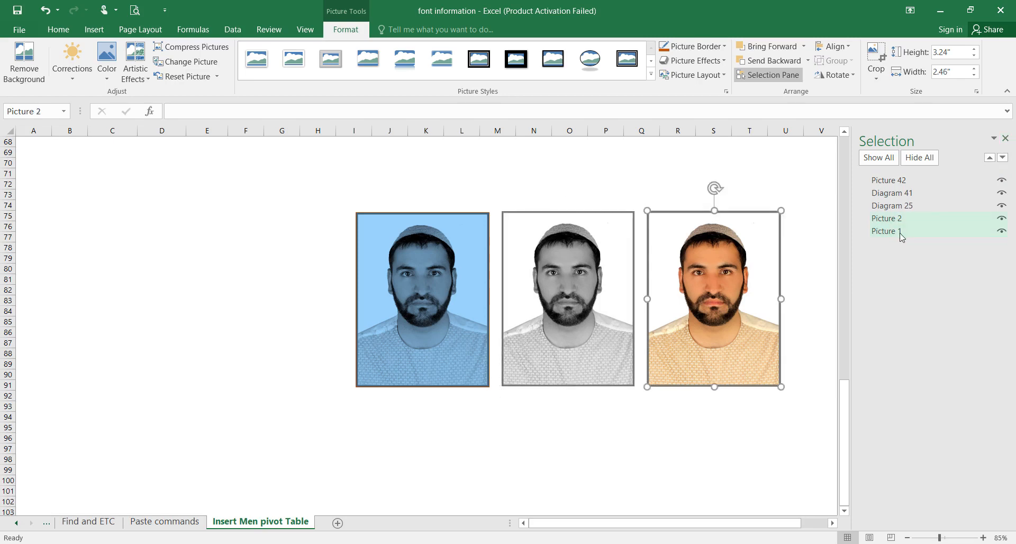
pyautogui.doubleClick(900, 233)
pyautogui.click(1008, 138)
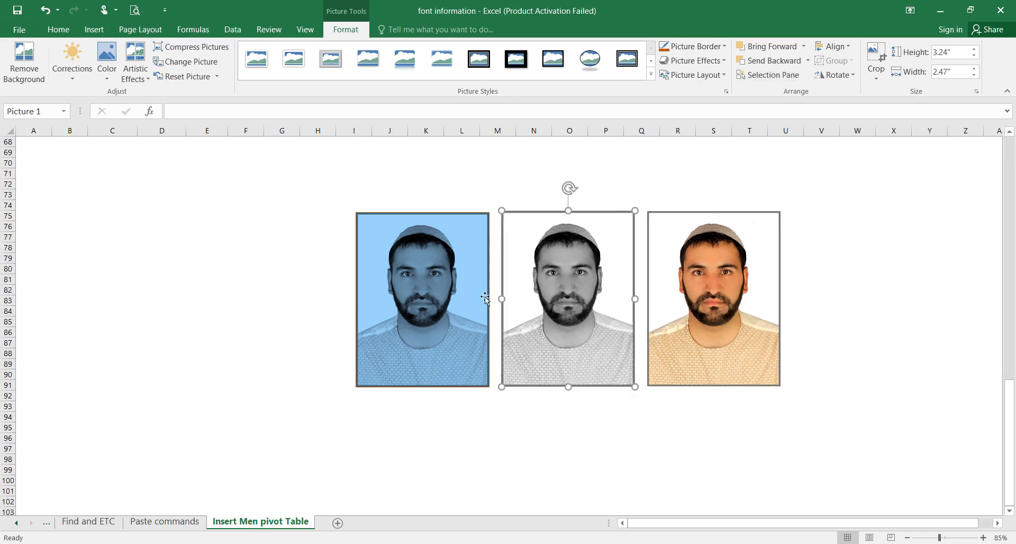
# Step: Examine the alignment options available with only the blue photo selected
pyautogui.click(456, 280)
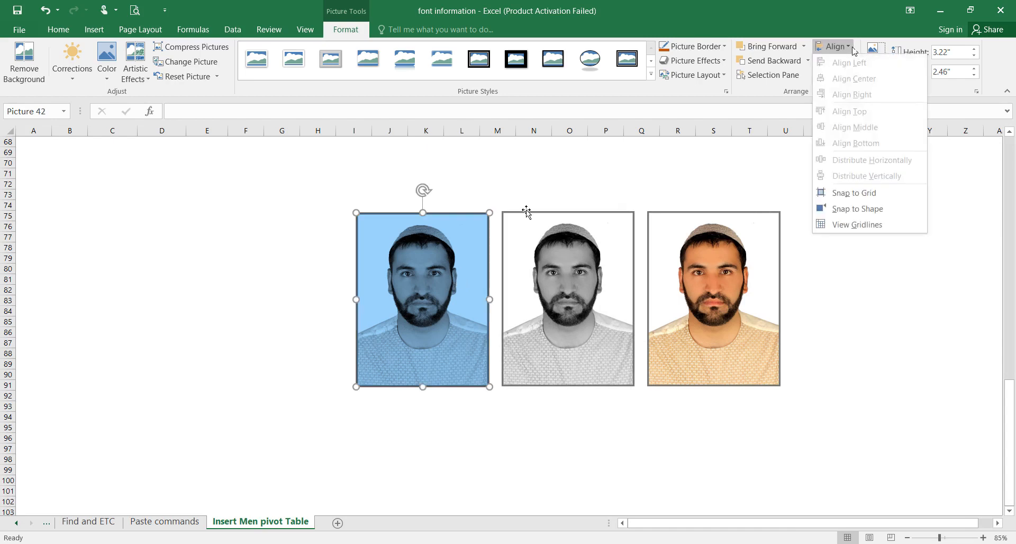
pyautogui.click(526, 212)
pyautogui.click(835, 46)
# Step: Move the grayscale and colour photos down so the three photos form a staggered diagonal
pyautogui.click(543, 313)
pyautogui.click(541, 312)
pyautogui.moveTo(541, 312); pyautogui.dragTo(475, 424)
pyautogui.moveTo(678, 318); pyautogui.dragTo(622, 521)
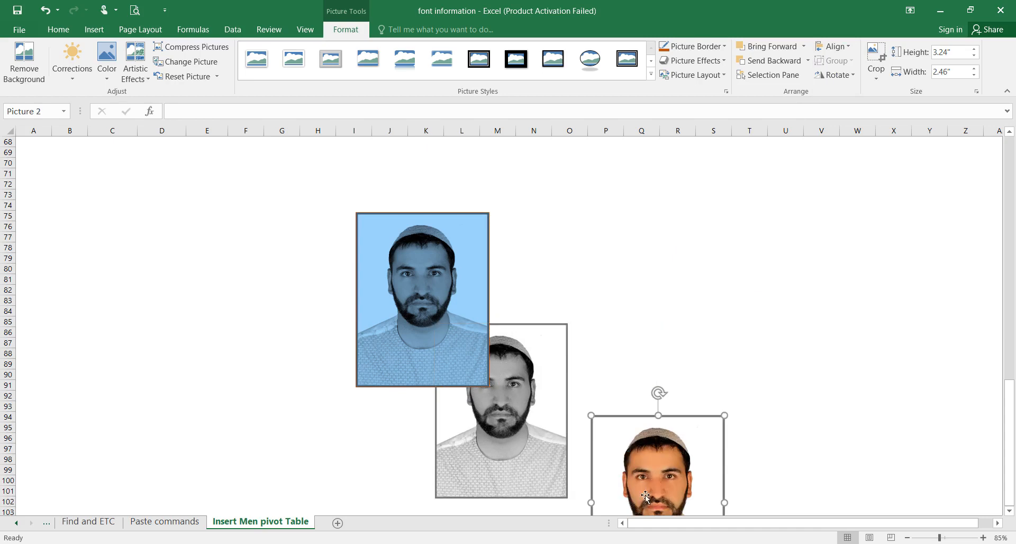
# Step: Select all three photos together and align them left
pyautogui.keyDown('ctrl'); pyautogui.click(536, 401); pyautogui.keyUp('ctrl')
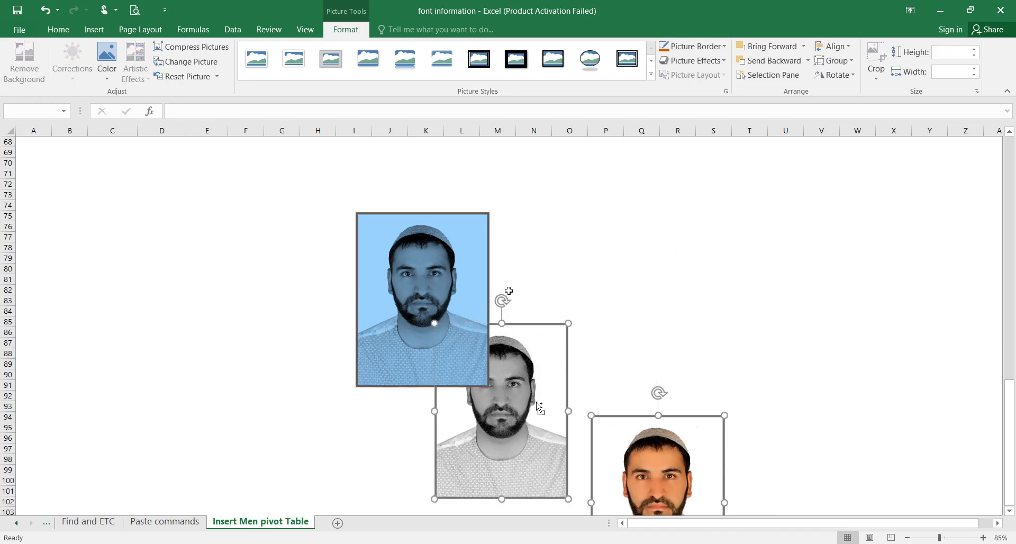
pyautogui.click(849, 48)
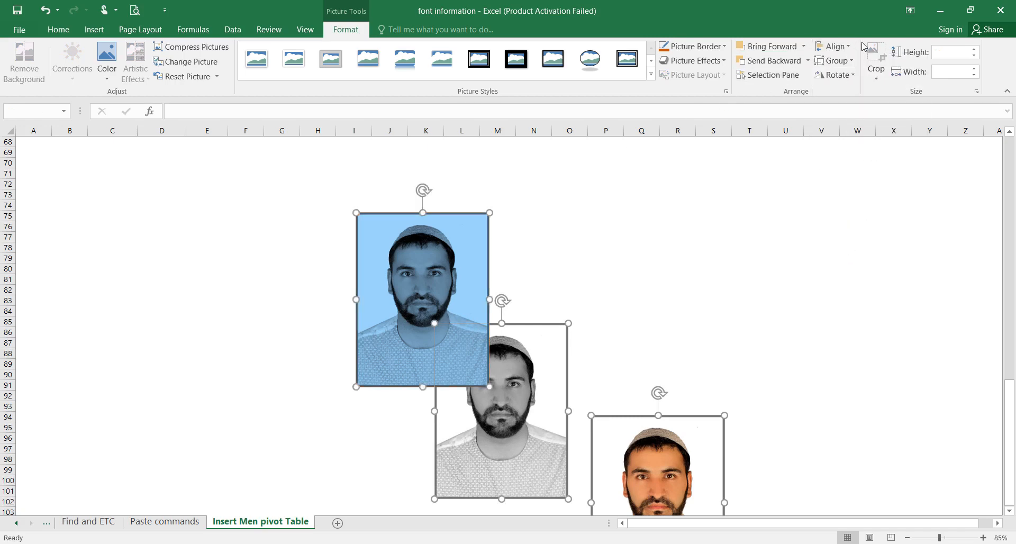
pyautogui.click(847, 47)
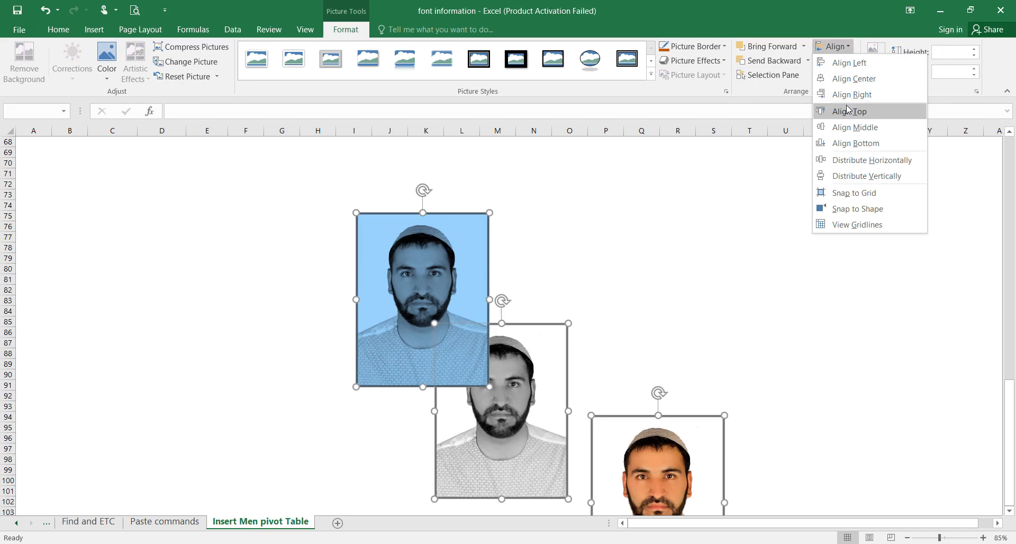
pyautogui.click(849, 63)
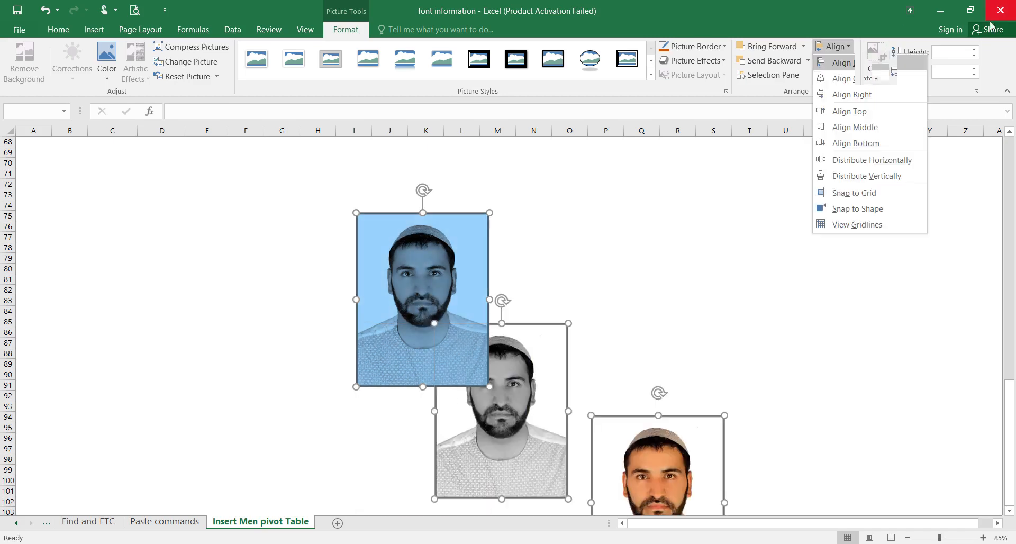
pyautogui.click(850, 63)
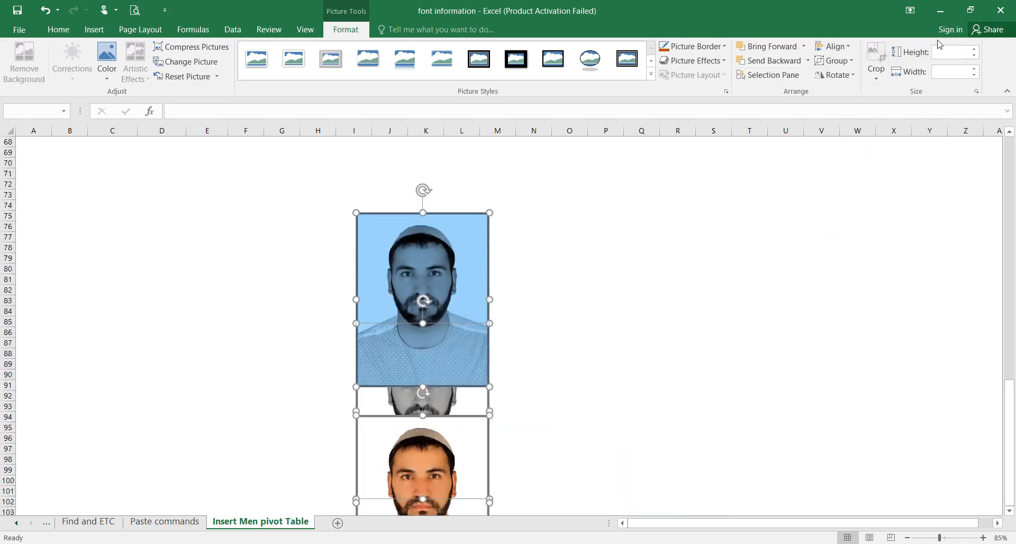
# Step: Undo the left alignment of the three photos
pyautogui.scroll(-3, 657, 349)
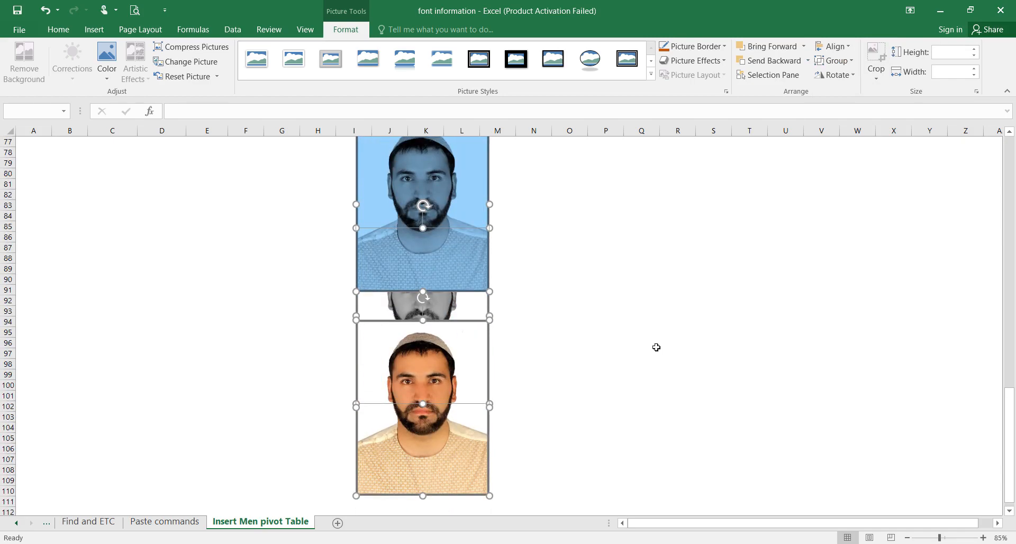
pyautogui.scroll(-2, 656, 349)
pyautogui.scroll(1, 456, 345)
pyautogui.scroll(-1, 457, 344)
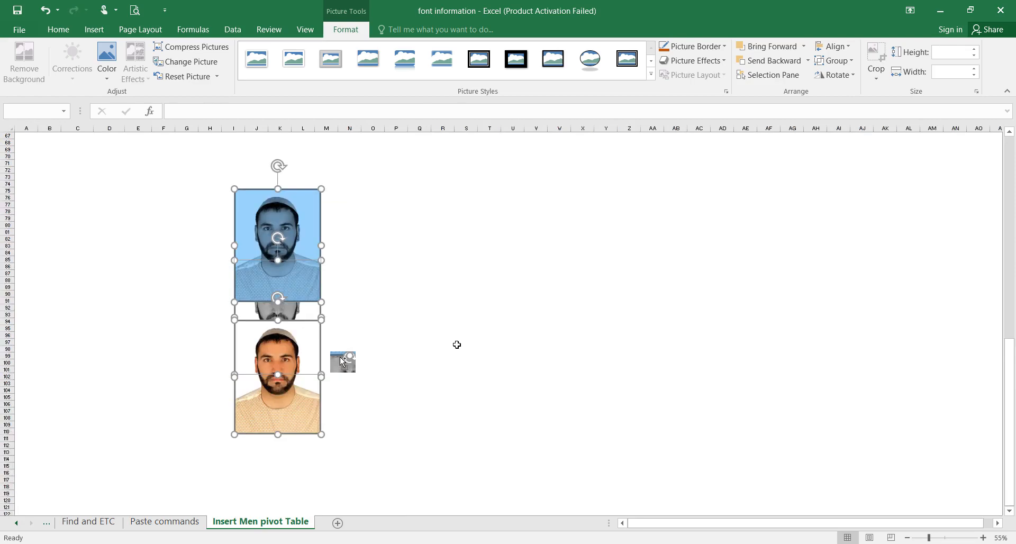
pyautogui.scroll(2, 457, 344)
pyautogui.hotkey('ctrl', 'z')
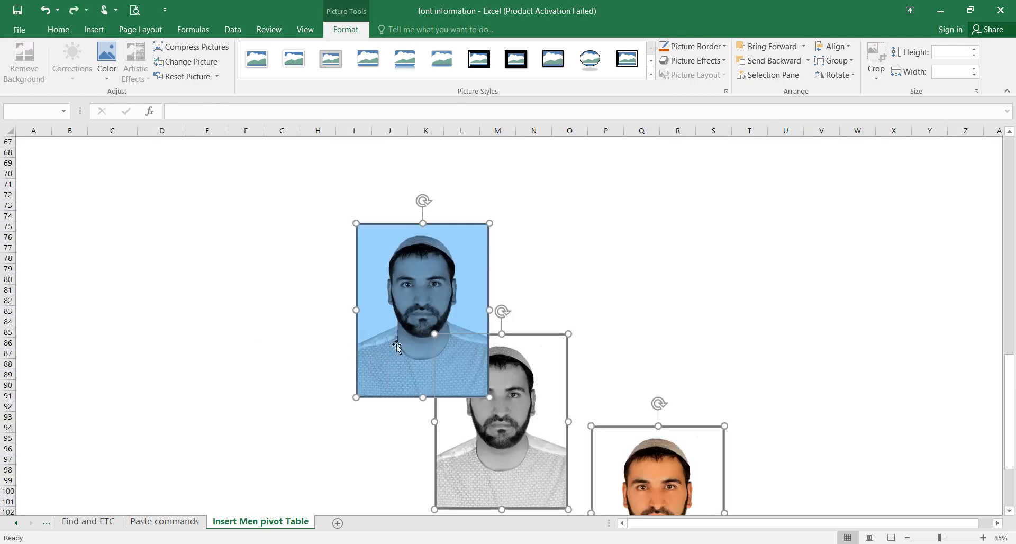
# Step: Move the three selected photos together to an empty area lower on the sheet
pyautogui.scroll(-2, 434, 346)
pyautogui.scroll(2, 434, 347)
pyautogui.scroll(-3, 431, 343)
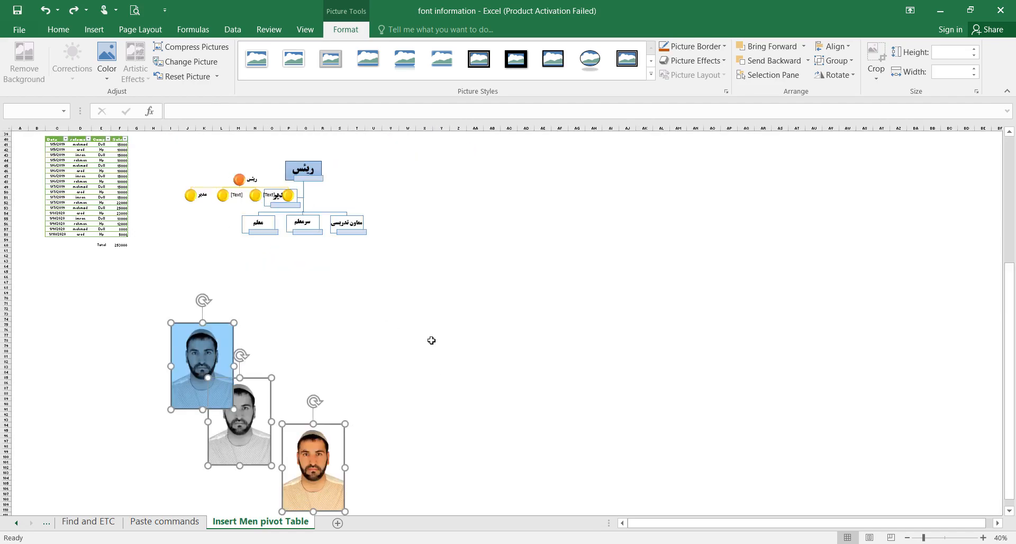
pyautogui.scroll(1, 431, 341)
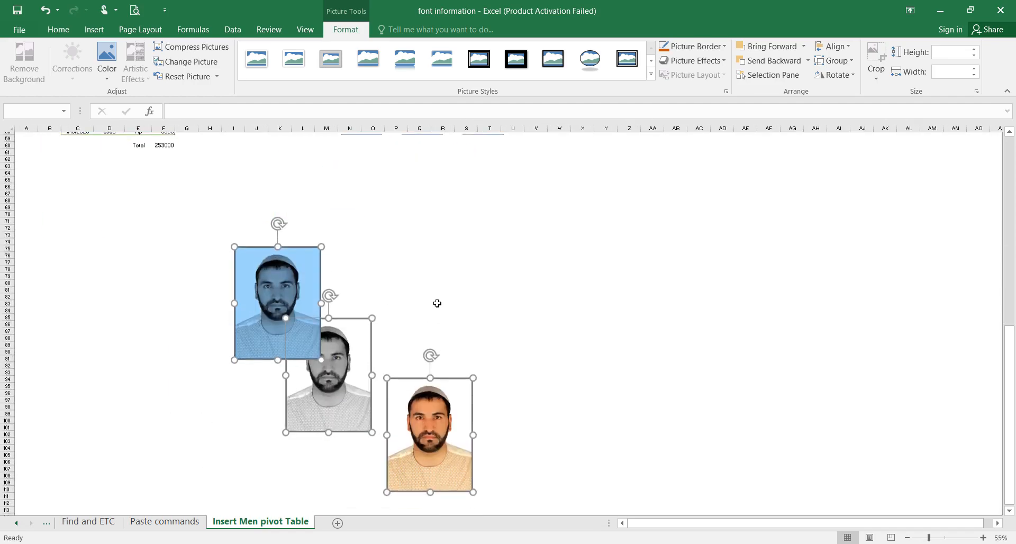
pyautogui.moveTo(290, 280); pyautogui.dragTo(395, 335)
pyautogui.scroll(-4, 419, 310)
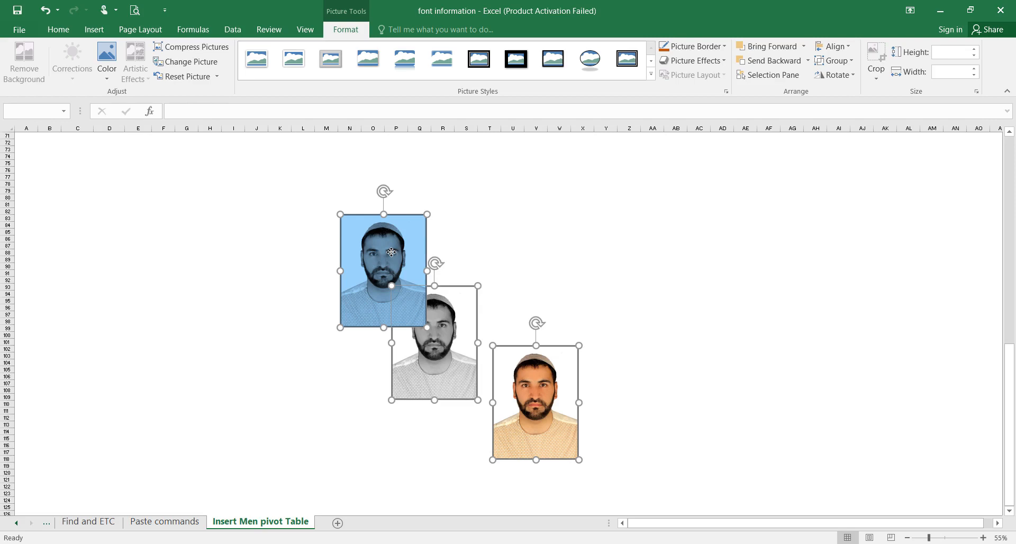
pyautogui.moveTo(391, 253); pyautogui.dragTo(335, 265)
# Step: Spread the photos individually into a descending diagonal from blue through grayscale to colour, without any overlap
pyautogui.click(517, 232)
pyautogui.click(371, 273)
pyautogui.hotkey('ctrl', 'a')
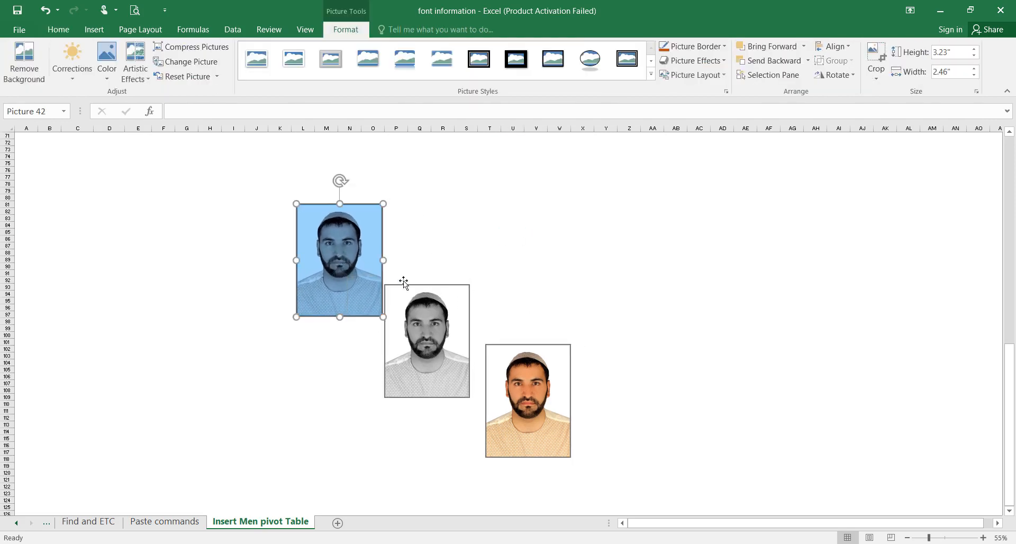
pyautogui.moveTo(426, 296); pyautogui.dragTo(421, 334)
pyautogui.moveTo(516, 377); pyautogui.dragTo(502, 467)
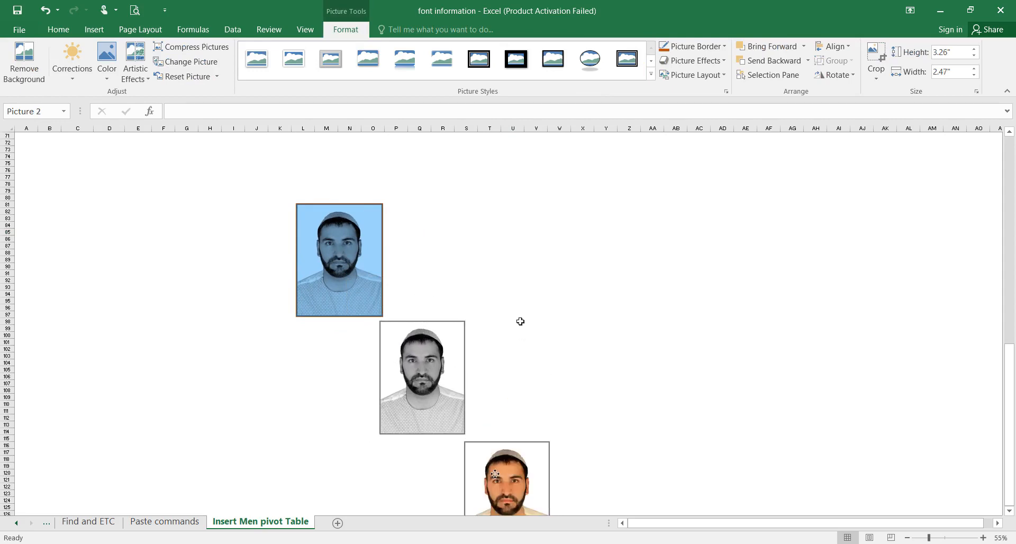
pyautogui.scroll(-1, 521, 322)
pyautogui.scroll(1, 520, 321)
pyautogui.scroll(-1, 470, 317)
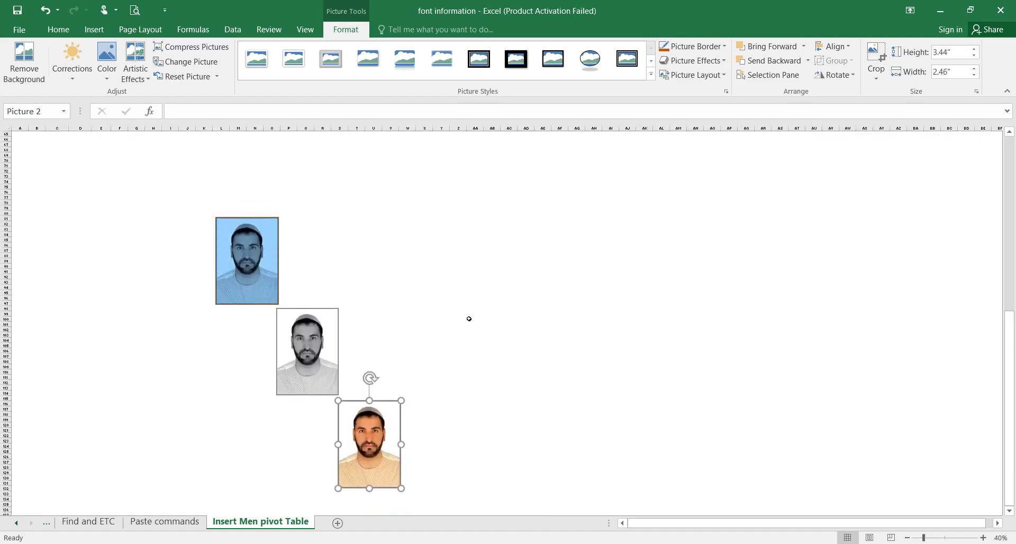
pyautogui.scroll(1, 469, 318)
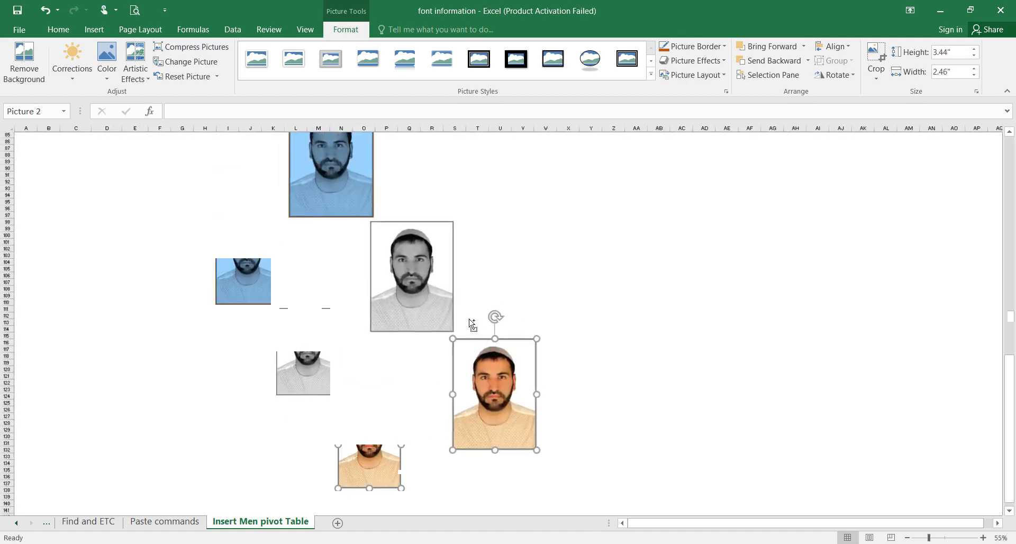
pyautogui.scroll(-1, 469, 318)
pyautogui.scroll(1, 469, 318)
pyautogui.scroll(1, 469, 319)
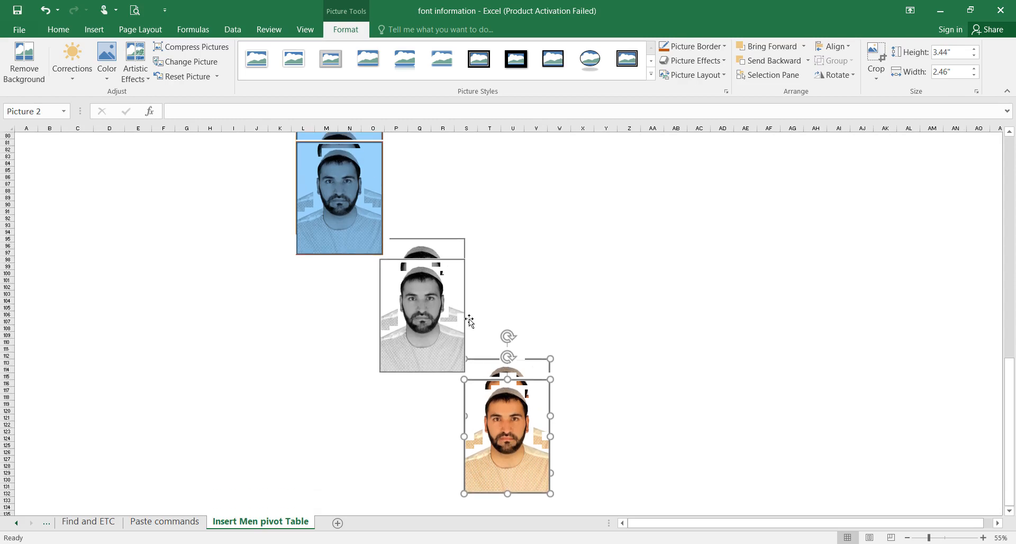
pyautogui.scroll(-1, 469, 319)
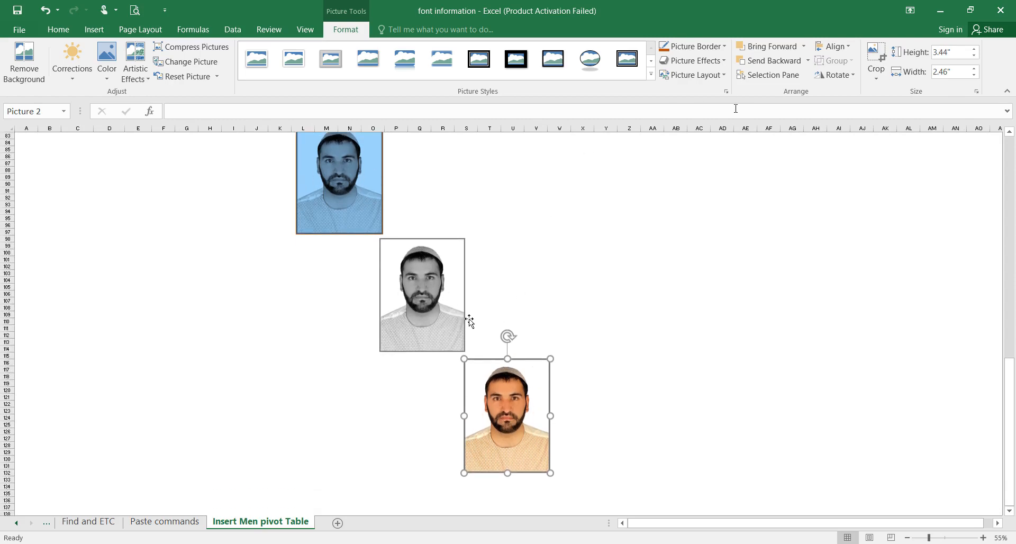
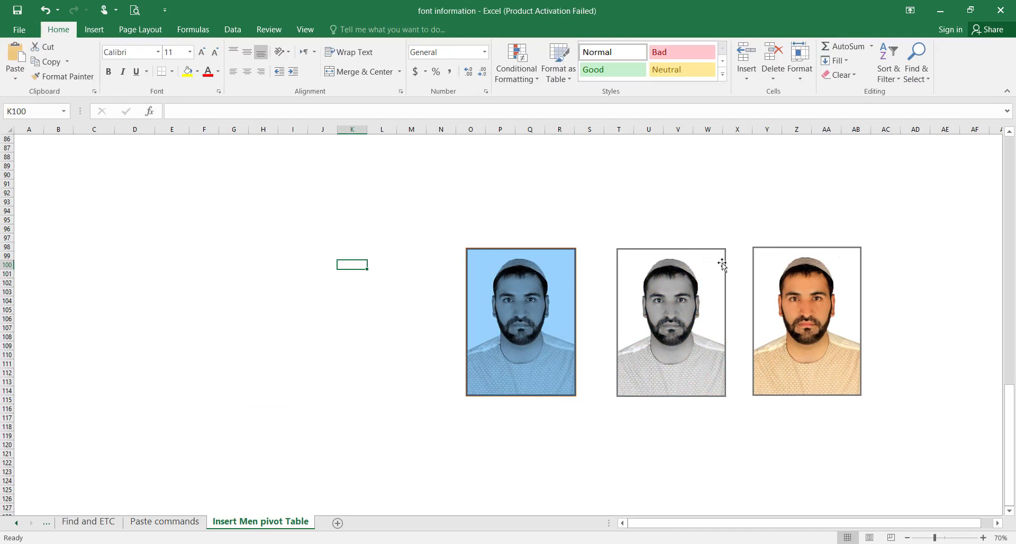
# Step: Move the grouped photos sideways as one object and undo the latest changes to the group
pyautogui.click(722, 263)
pyautogui.moveTo(788, 281); pyautogui.dragTo(650, 281)
pyautogui.hotkey('ctrl', 'z')
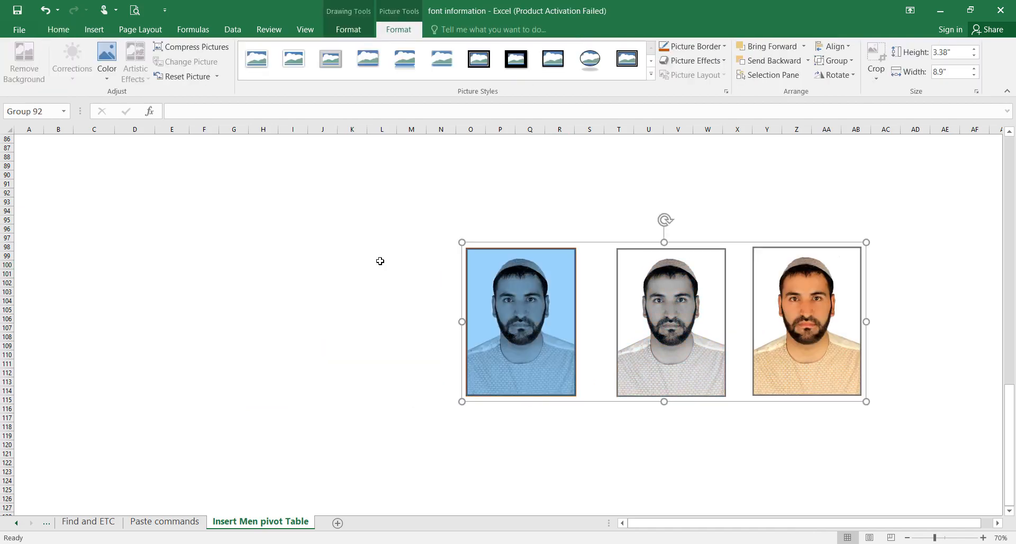
pyautogui.hotkey('ctrl', 'z')
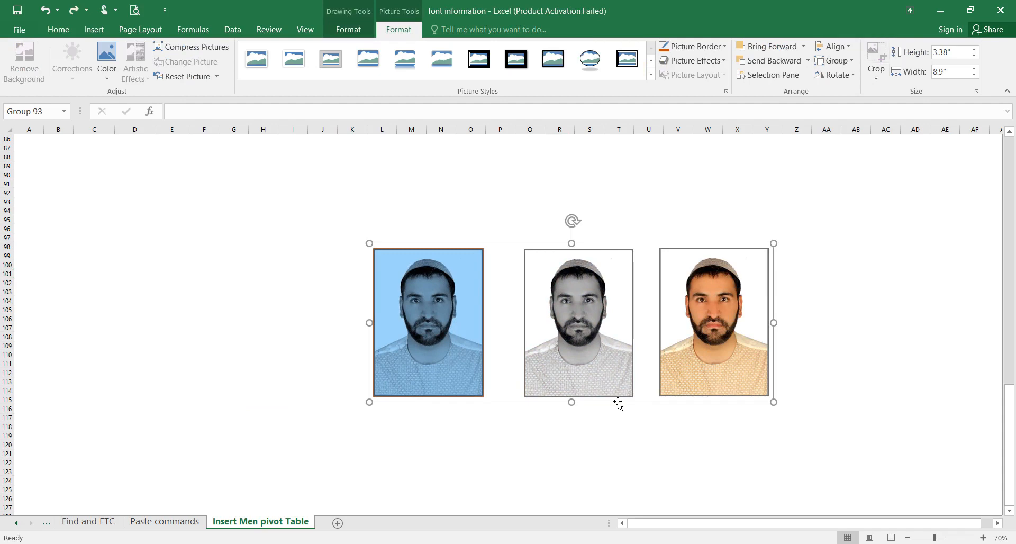
# Step: Ungroup the three photos so each one is a separate object
pyautogui.click(851, 60)
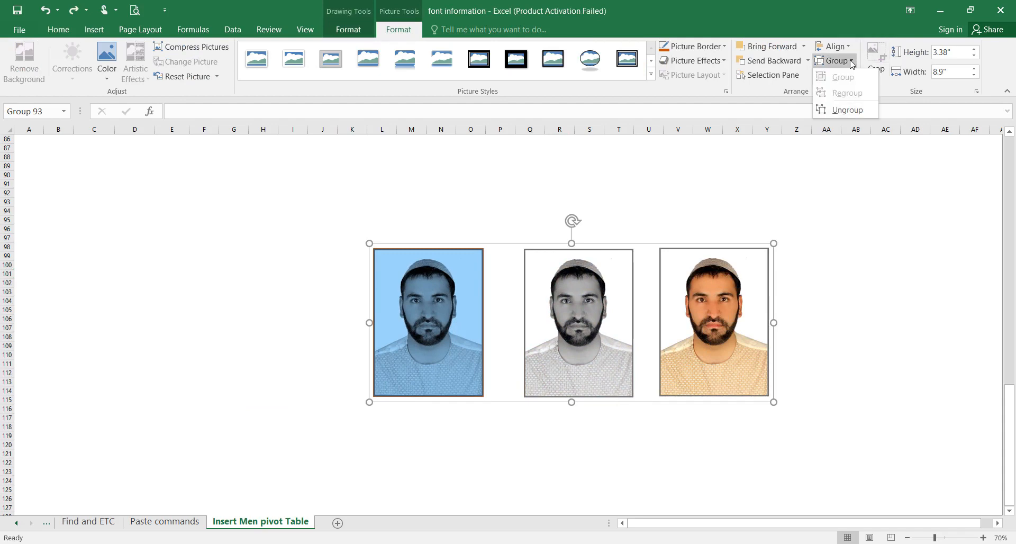
pyautogui.click(847, 110)
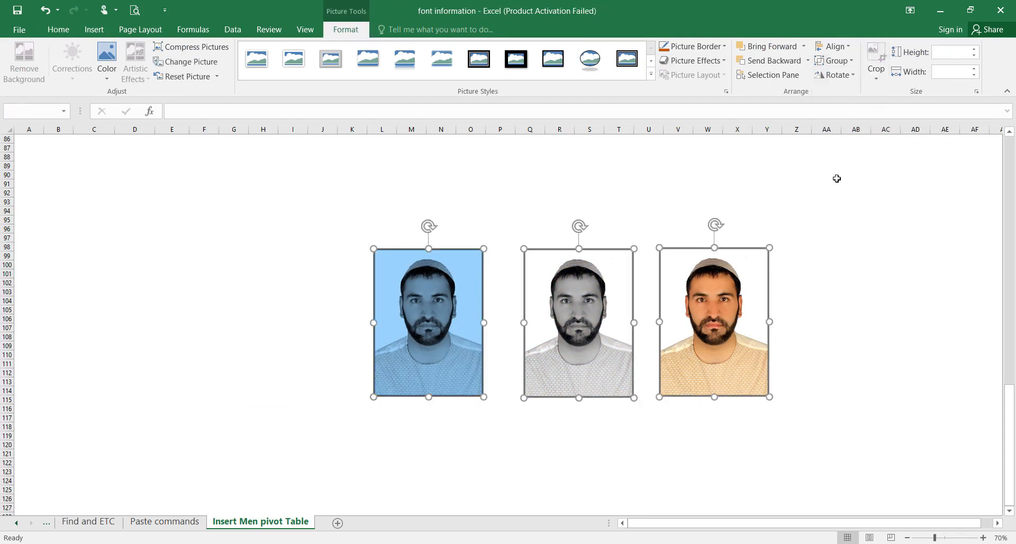
pyautogui.click(858, 288)
# Step: Move the colour and grayscale photos separately and undo both moves
pyautogui.moveTo(743, 268); pyautogui.dragTo(815, 263)
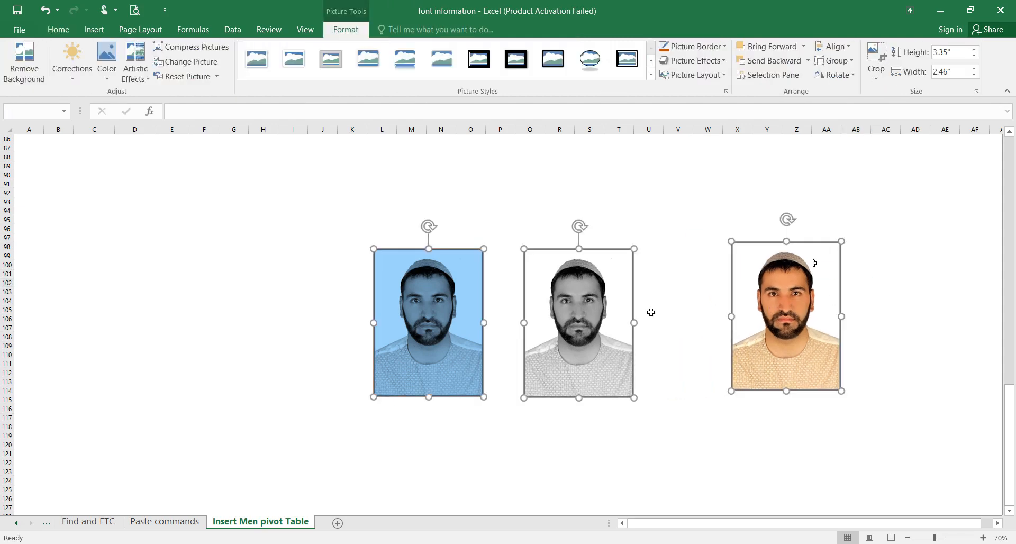
pyautogui.moveTo(569, 313); pyautogui.dragTo(596, 320)
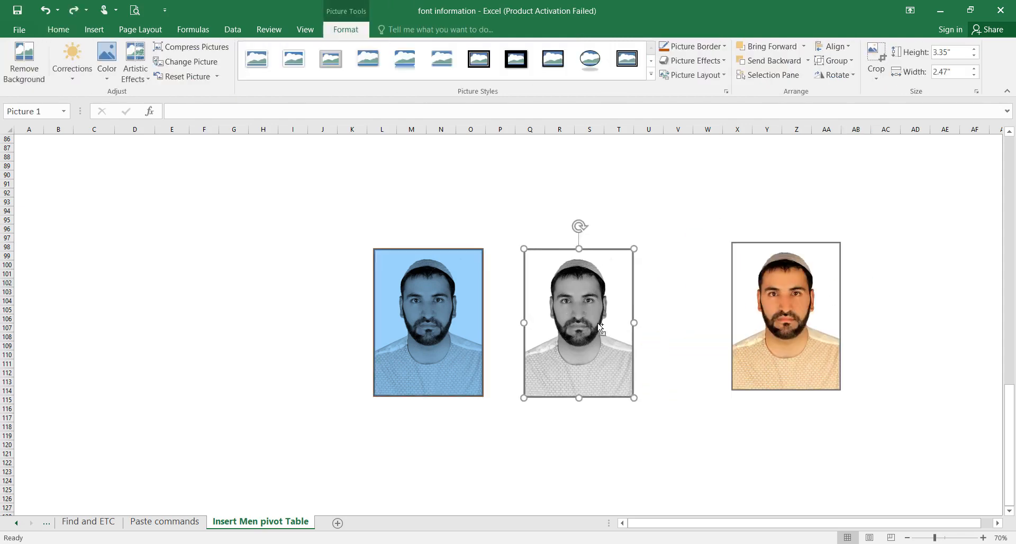
pyautogui.hotkey('ctrl', 'z')
pyautogui.hotkey('ctrl', 'z')
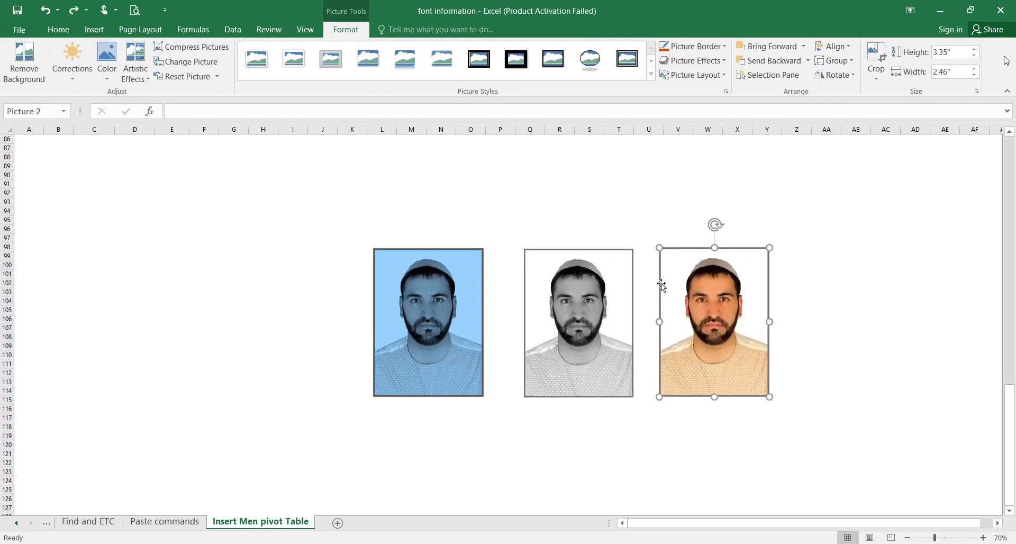
# Step: Examine the rotate and flip options for the selected colour photo
pyautogui.click(854, 75)
pyautogui.click(856, 80)
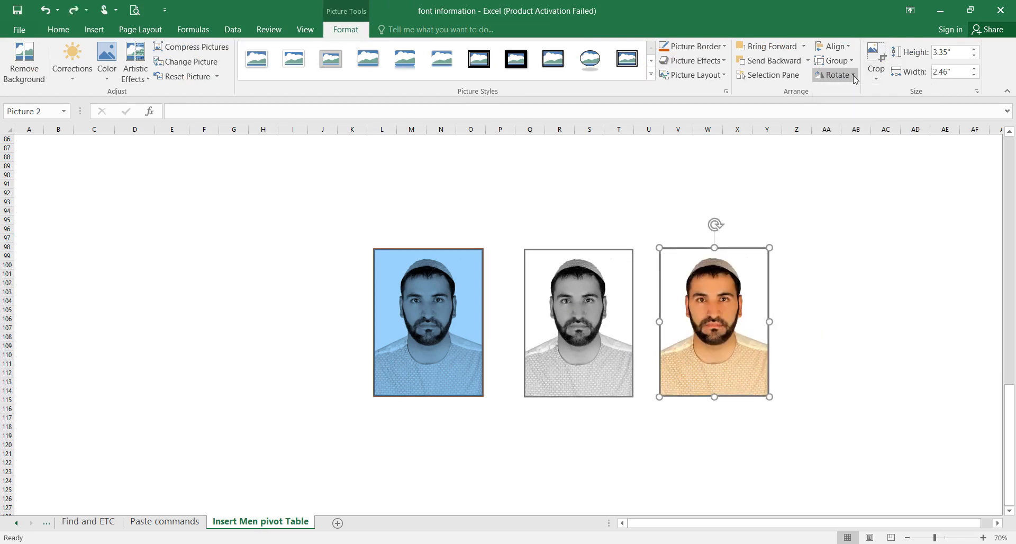
pyautogui.click(856, 80)
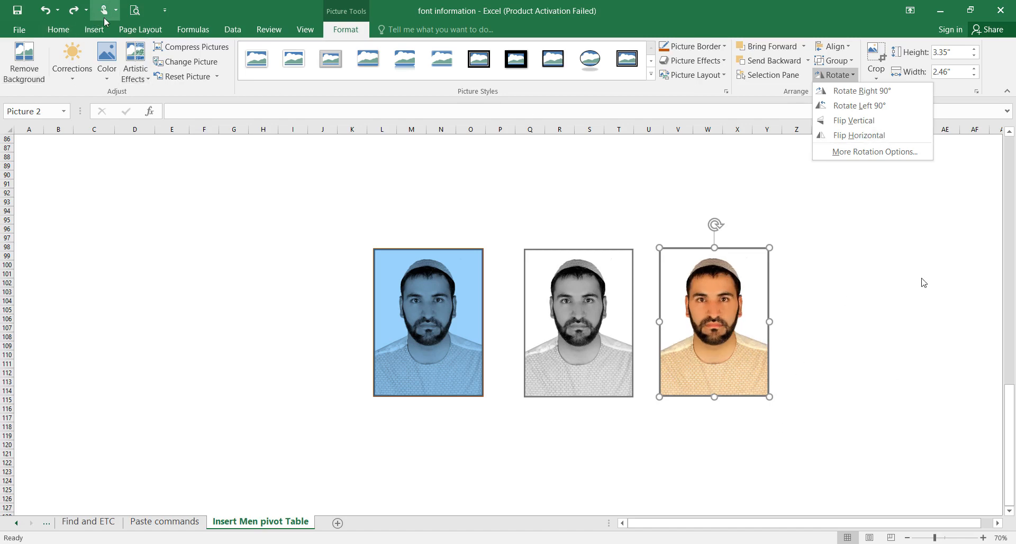
# Step: Insert the picture file "Rahmani Tuotorial logo 1" from the Desktop folder into the sheet
pyautogui.click(94, 30)
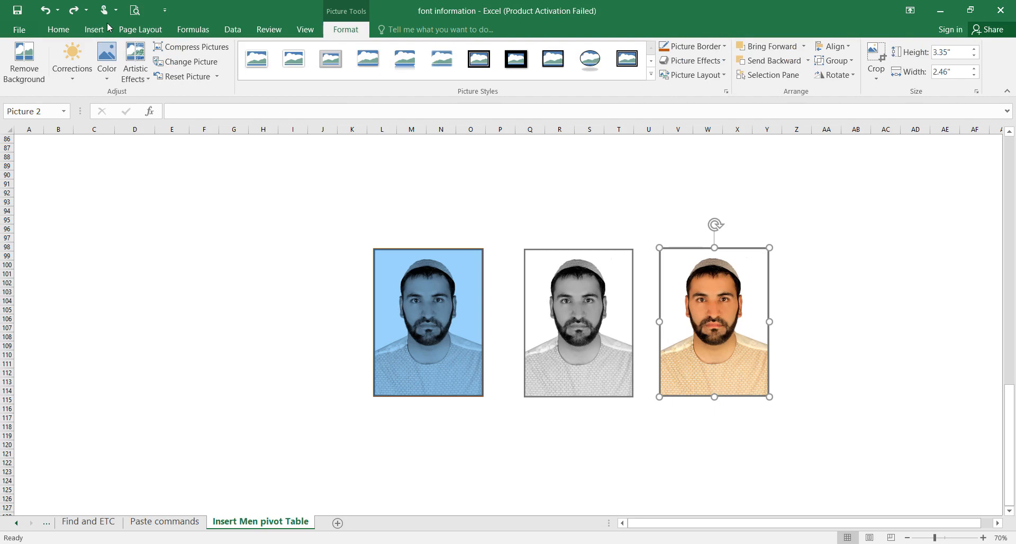
pyautogui.click(143, 62)
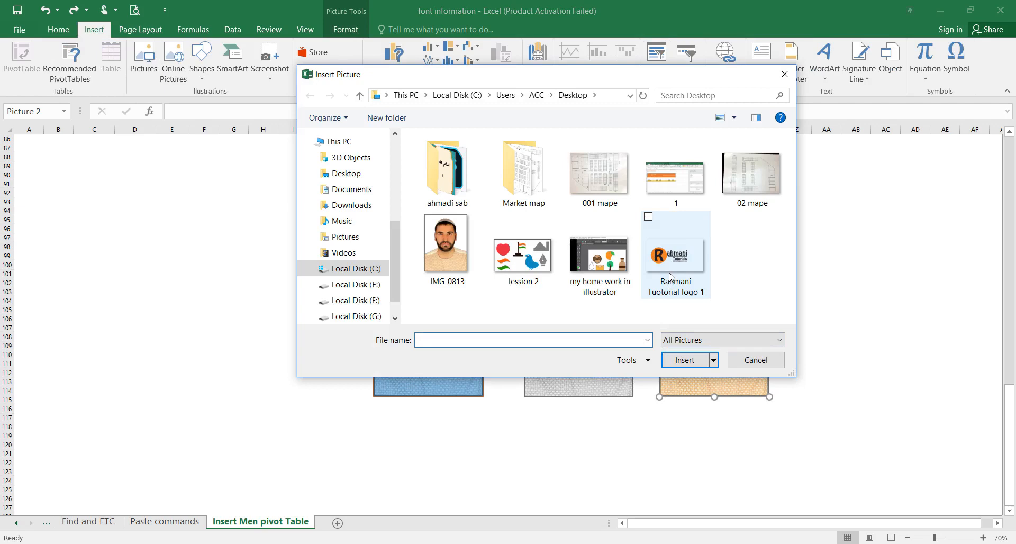
pyautogui.click(670, 277)
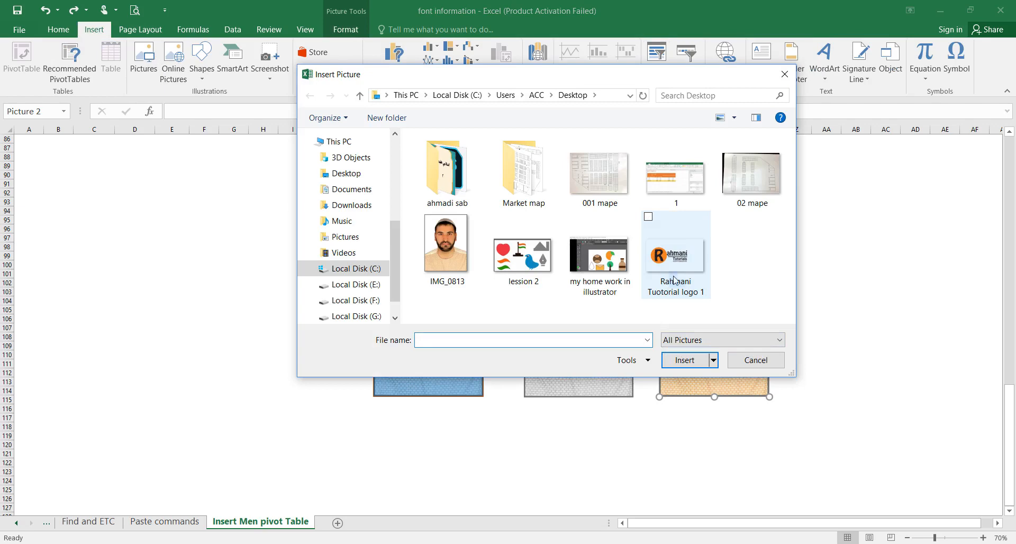
pyautogui.click(677, 359)
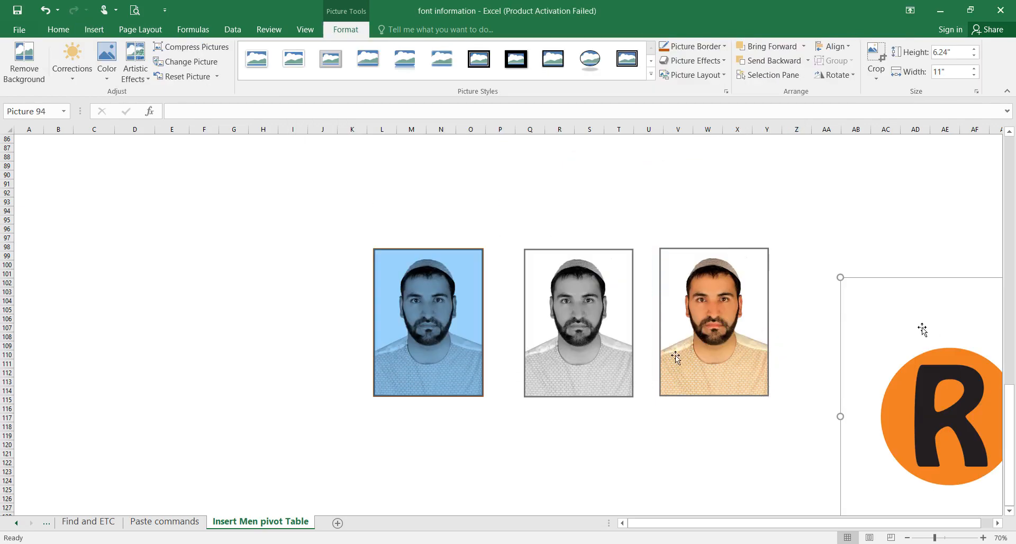
# Step: Move the logo picture to the left of the three photos and shrink it to about 4.52" high by 7.98" wide
pyautogui.moveTo(928, 329); pyautogui.dragTo(89, 214)
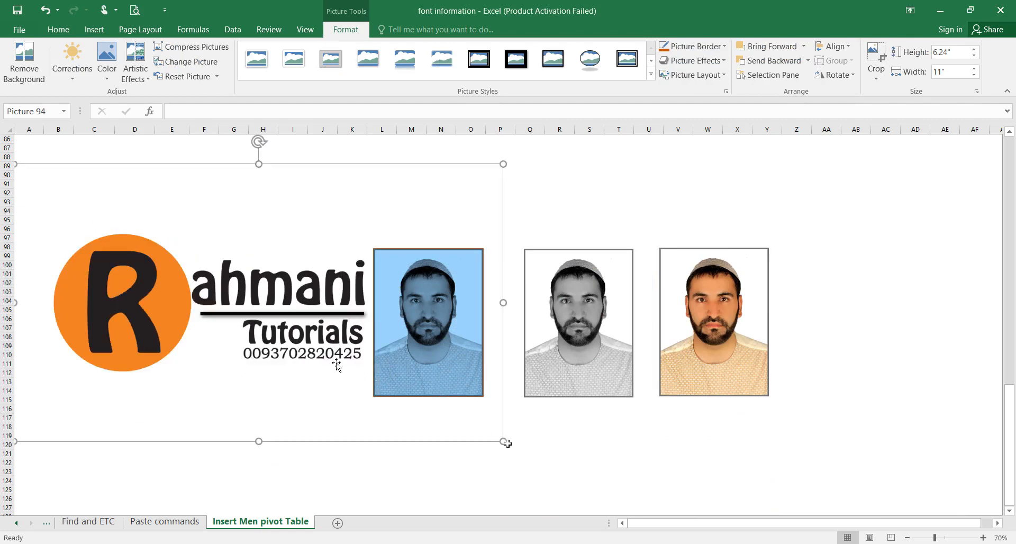
pyautogui.moveTo(503, 442); pyautogui.dragTo(338, 361)
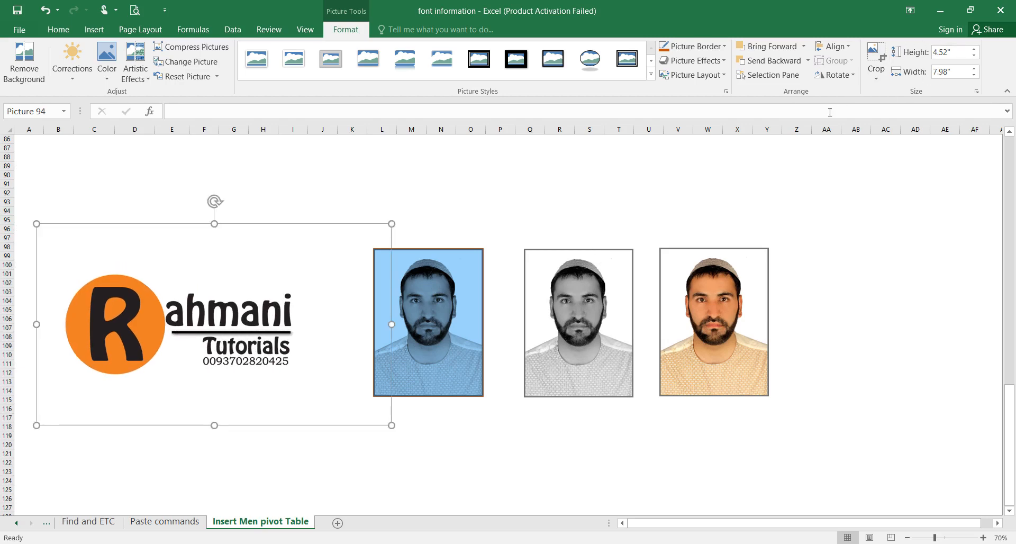
pyautogui.click(835, 74)
pyautogui.click(853, 121)
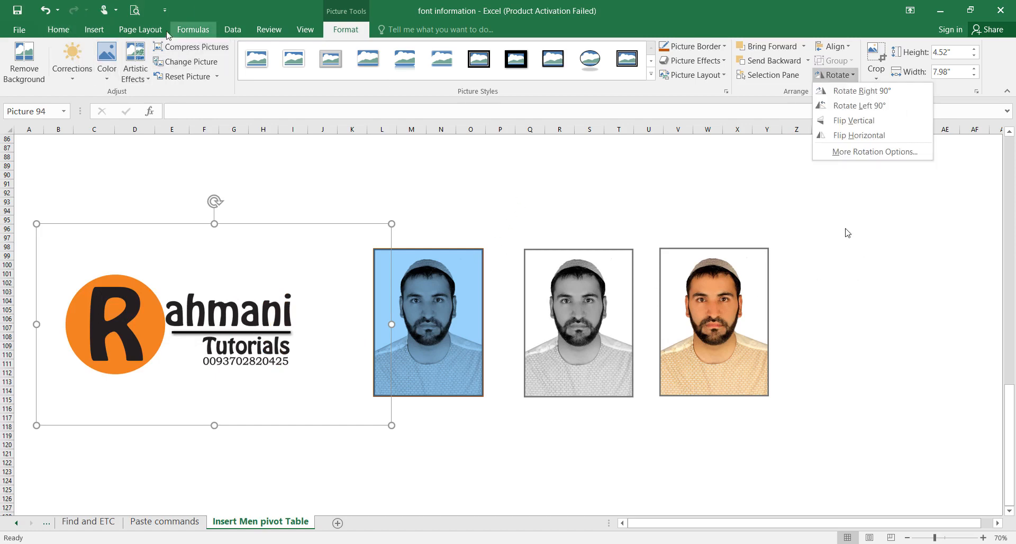
pyautogui.press('Escape')
# Step: Insert the picture file "lession 2" from the Desktop folder and place it over the blue and grayscale photos
pyautogui.click(94, 30)
pyautogui.click(143, 58)
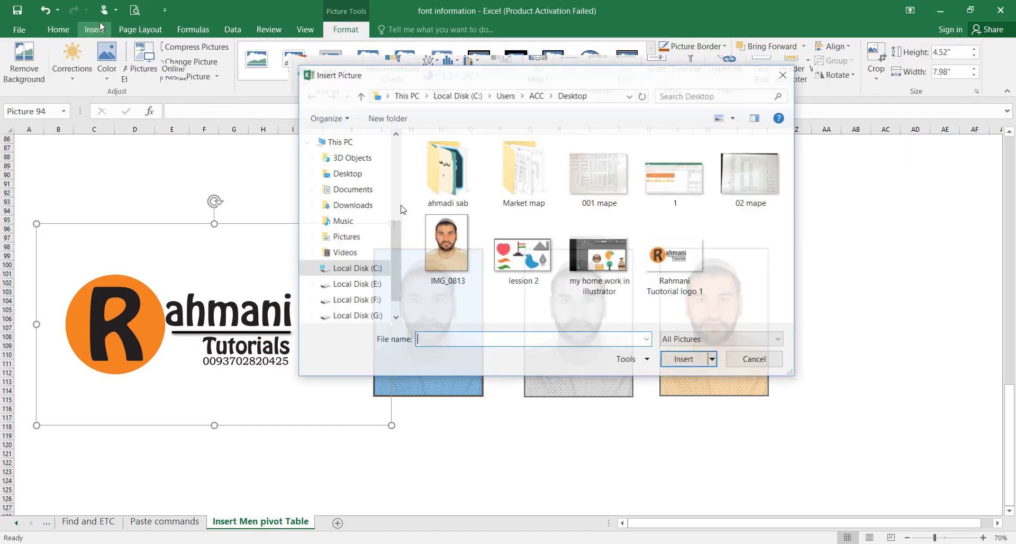
pyautogui.click(524, 255)
pyautogui.click(687, 360)
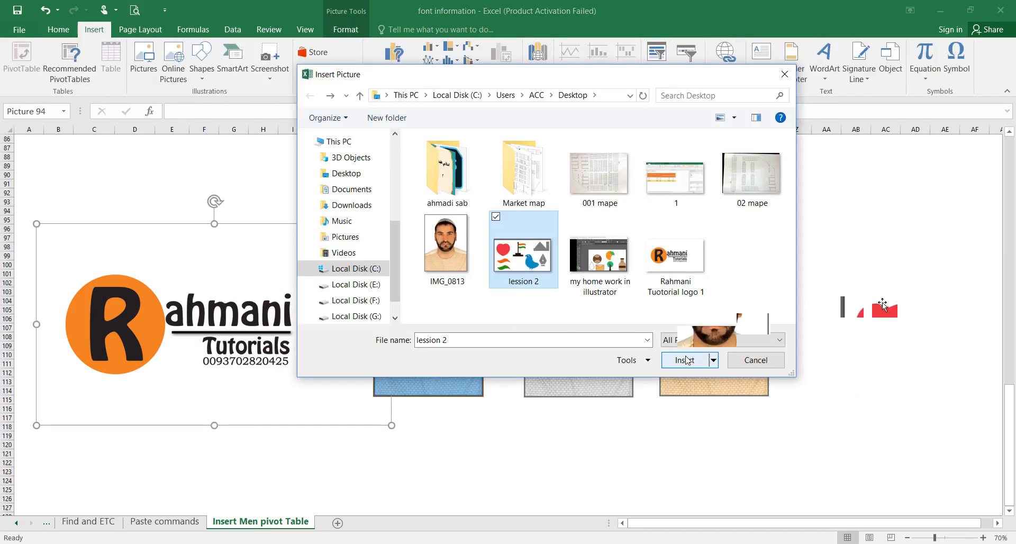
pyautogui.moveTo(927, 321); pyautogui.dragTo(433, 284)
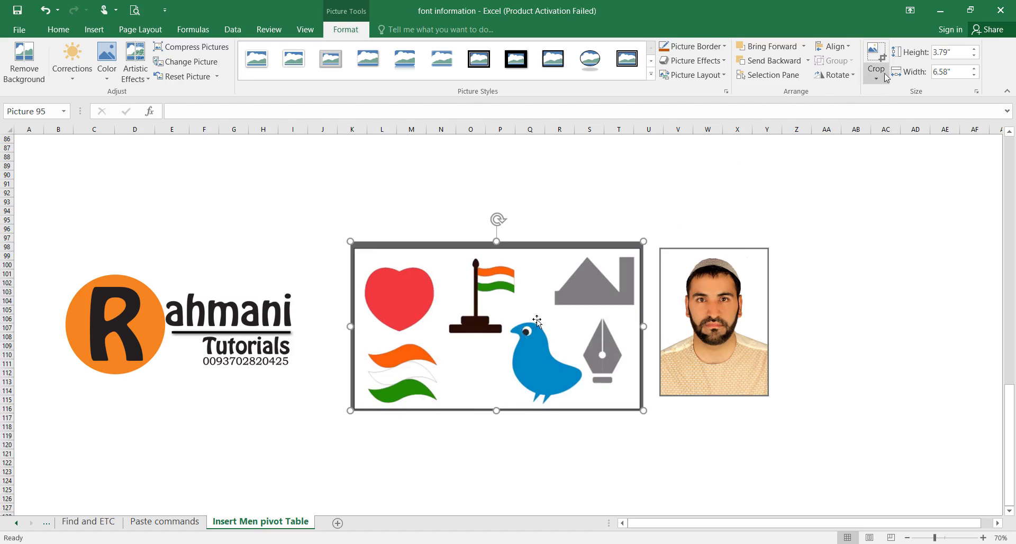
pyautogui.click(855, 78)
pyautogui.click(898, 80)
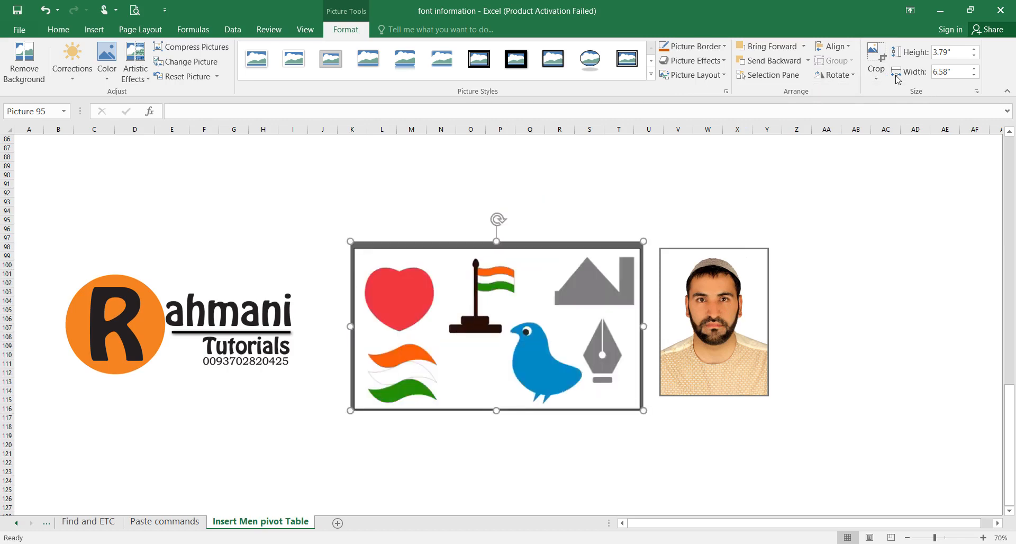
pyautogui.click(851, 76)
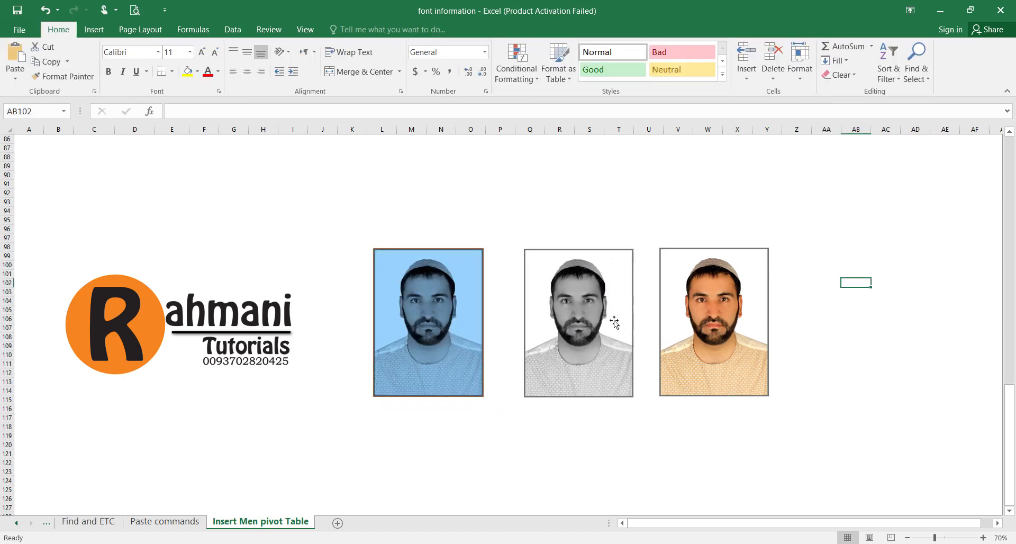
# Step: Select the logo picture and examine its rotate and flip options
pyautogui.click(587, 312)
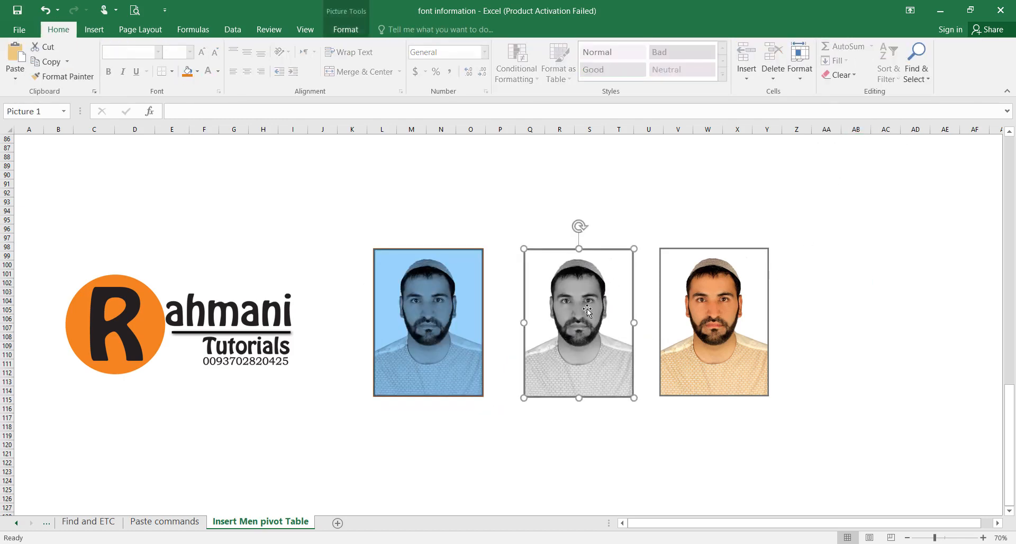
pyautogui.press('Tab')
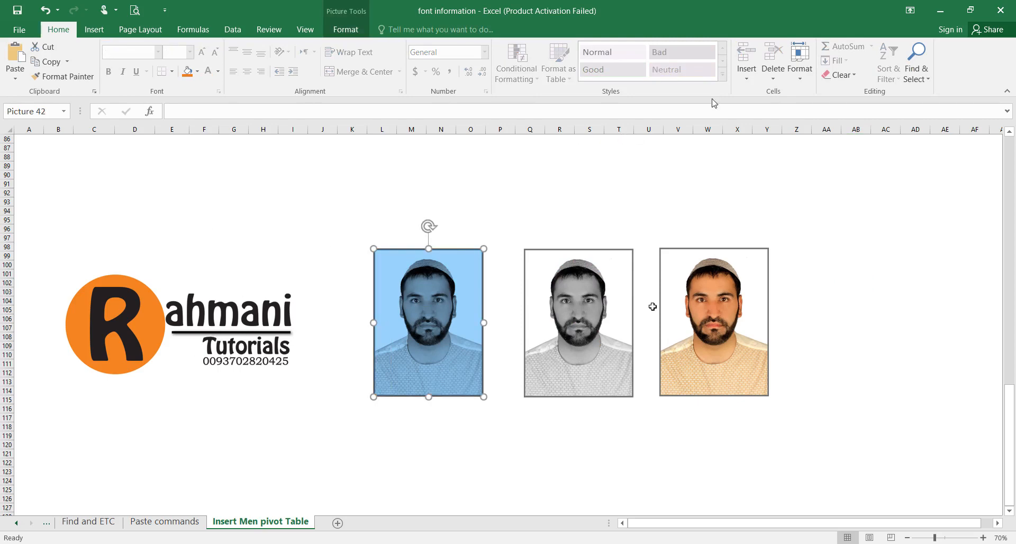
pyautogui.press('Tab')
pyautogui.click(354, 31)
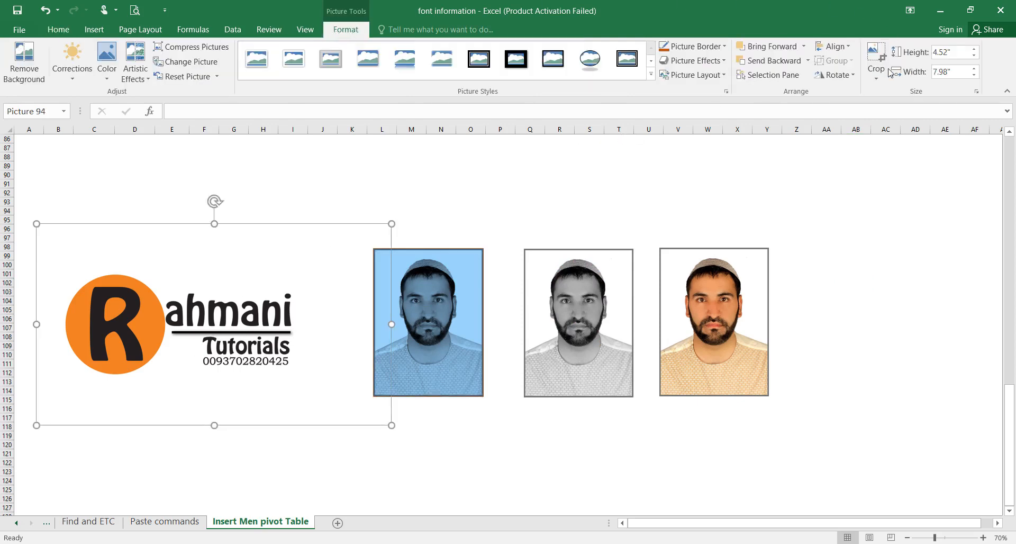
pyautogui.click(836, 75)
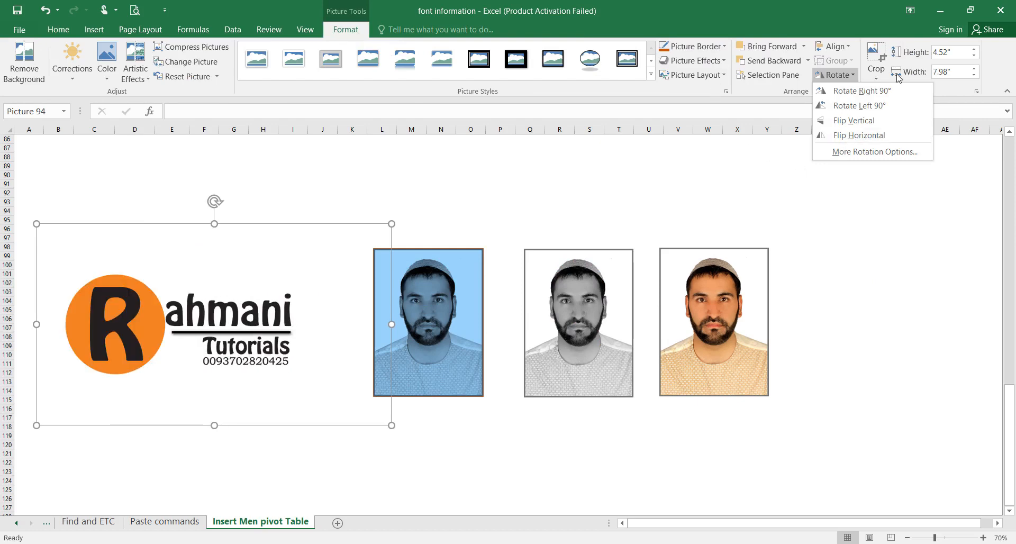
pyautogui.click(855, 282)
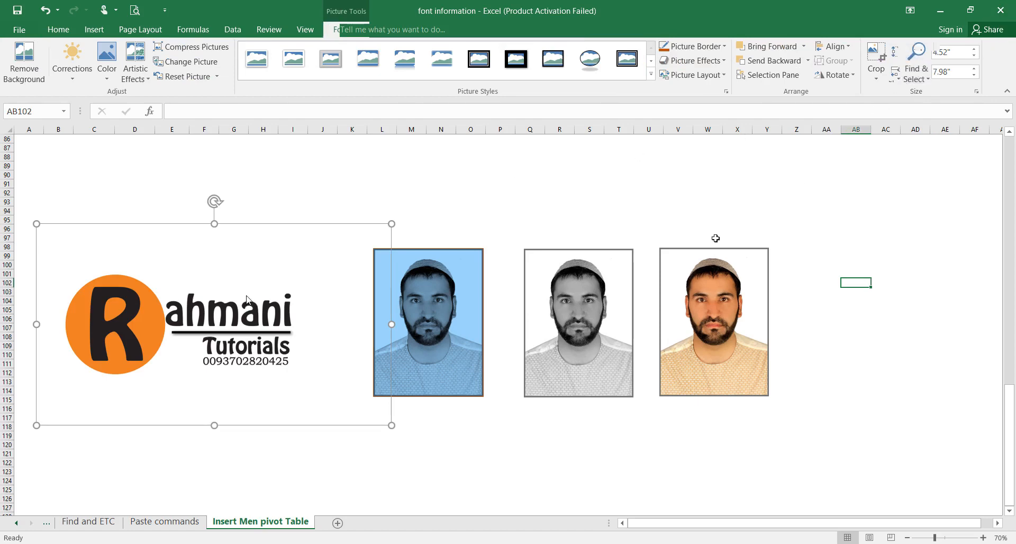
# Step: Enlarge the blue photo to about 6.51" high by 4.82" wide and move it away from the other two photos
pyautogui.click(480, 283)
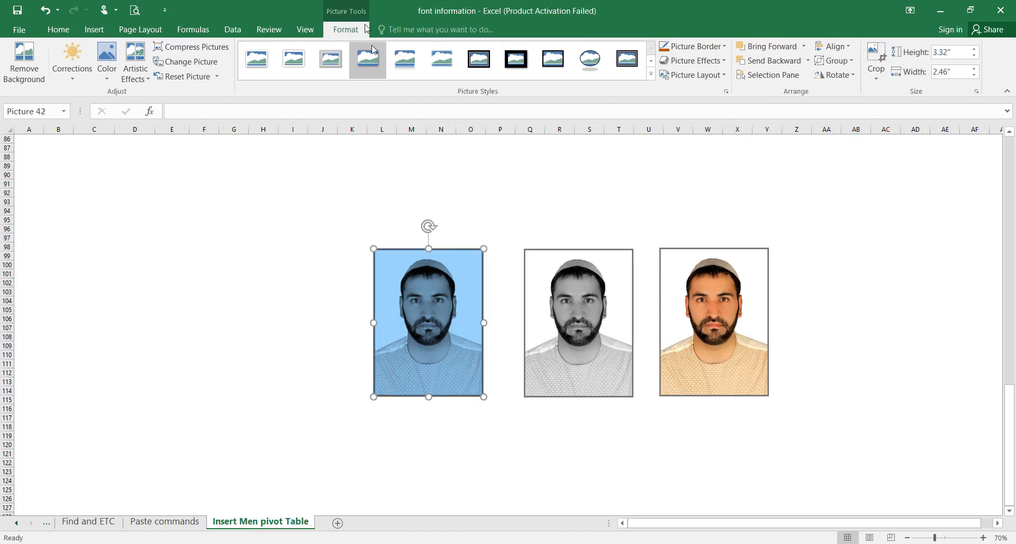
pyautogui.click(877, 78)
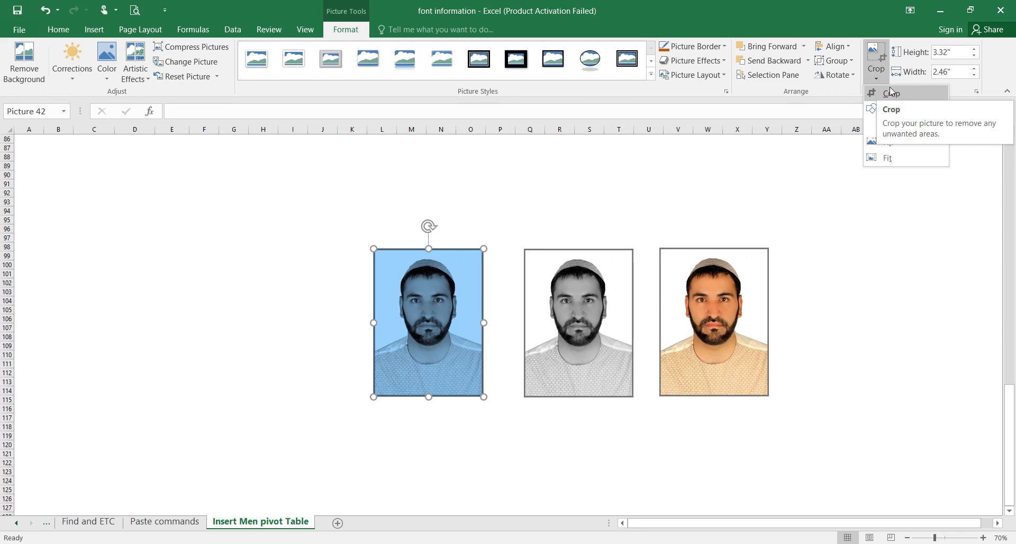
pyautogui.click(486, 398)
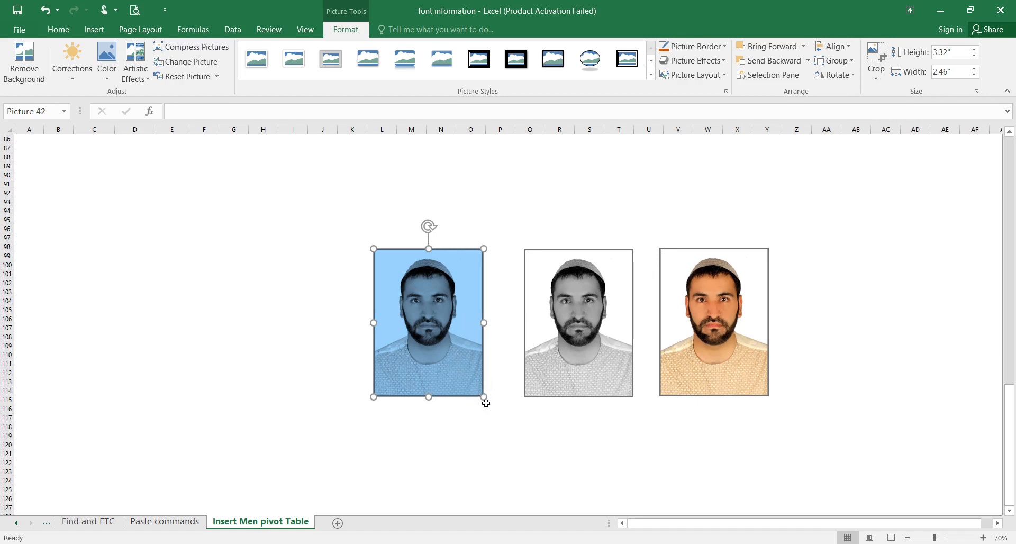
pyautogui.moveTo(485, 398); pyautogui.dragTo(589, 503)
pyautogui.moveTo(511, 437); pyautogui.dragTo(361, 354)
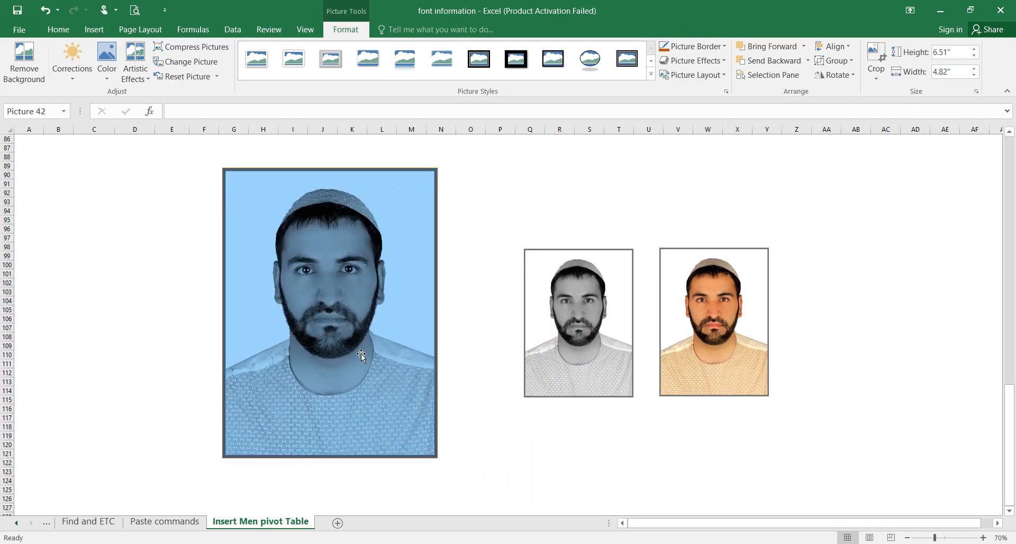
# Step: Crop the top and left edges of the enlarged blue photo to about 6.07" high by 3.58" wide
pyautogui.click(878, 79)
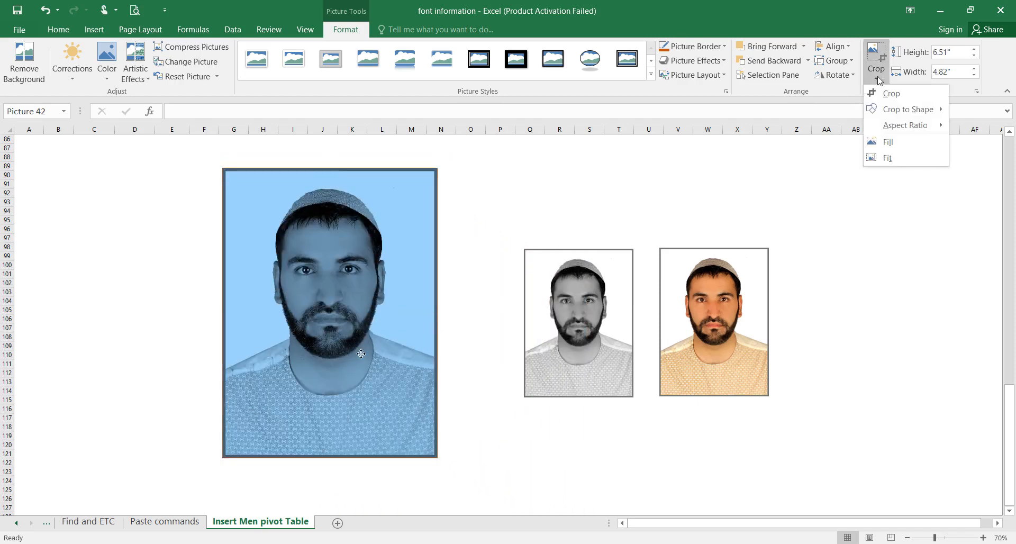
pyautogui.click(893, 95)
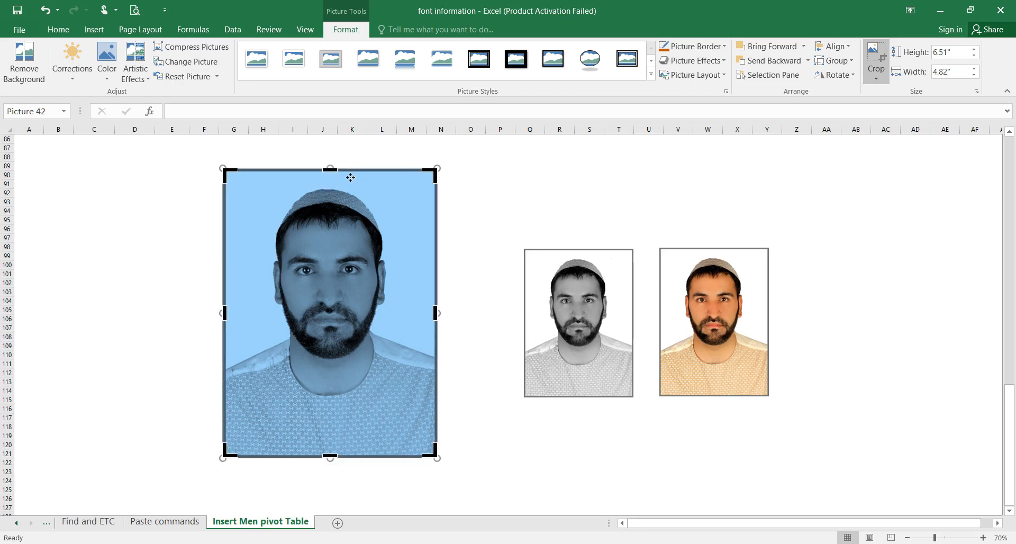
pyautogui.moveTo(351, 177); pyautogui.dragTo(337, 196)
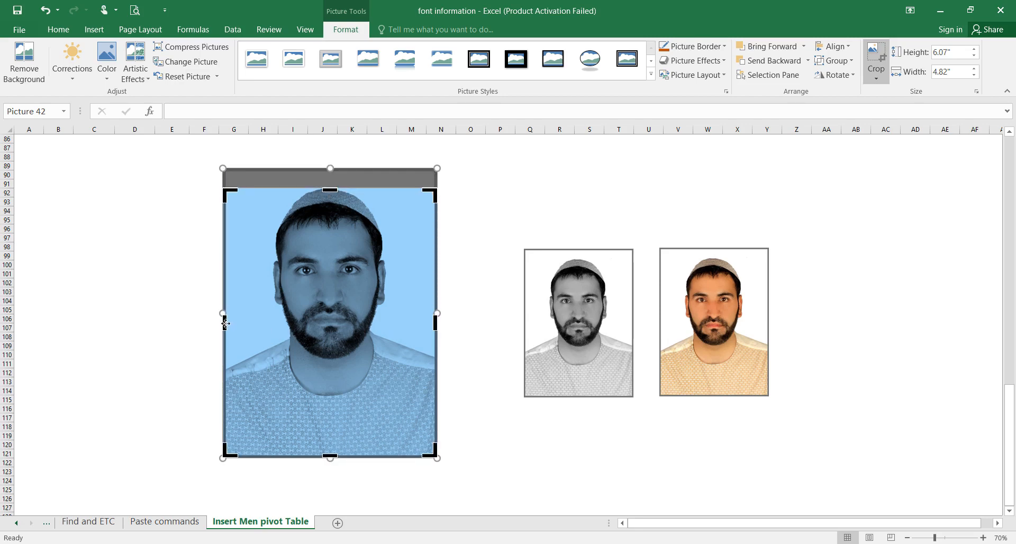
pyautogui.moveTo(226, 323); pyautogui.dragTo(271, 323)
pyautogui.click(437, 324)
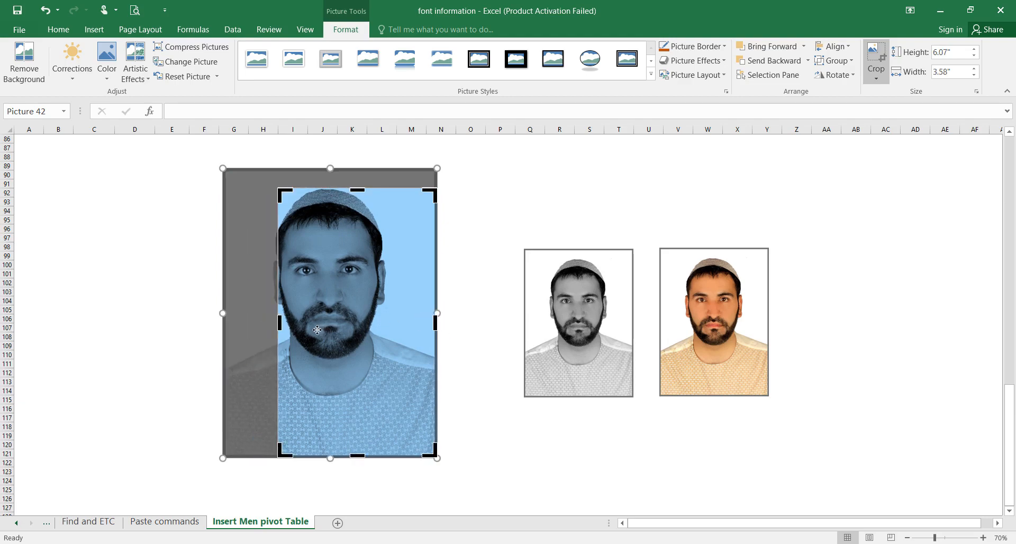
pyautogui.click(437, 324)
# Step: Adjust the blue photo's side and bottom crop edges to about 5.06" high by 3.14" wide, reposition it in the frame and apply the crop
pyautogui.moveTo(279, 324); pyautogui.dragTo(267, 324)
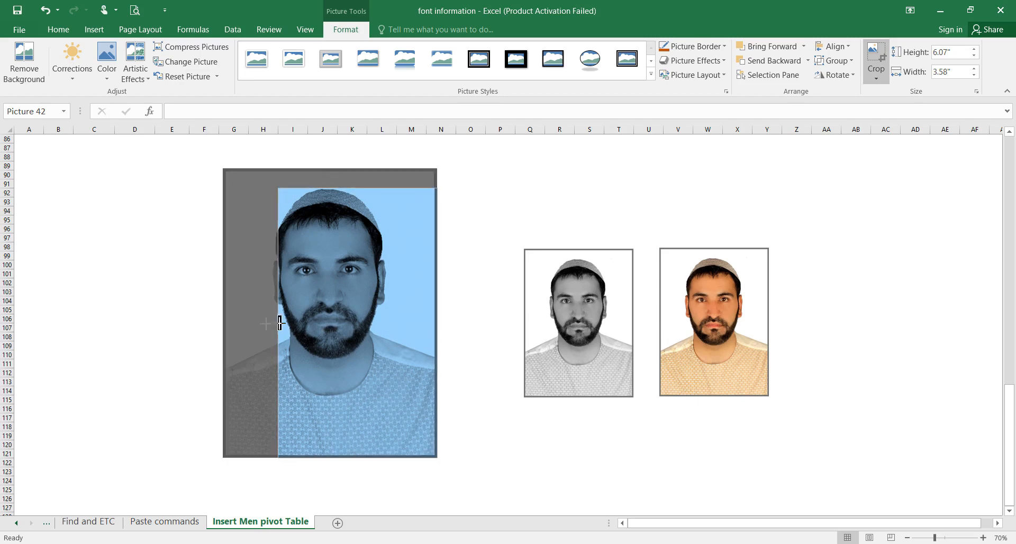
pyautogui.moveTo(280, 323); pyautogui.dragTo(248, 321)
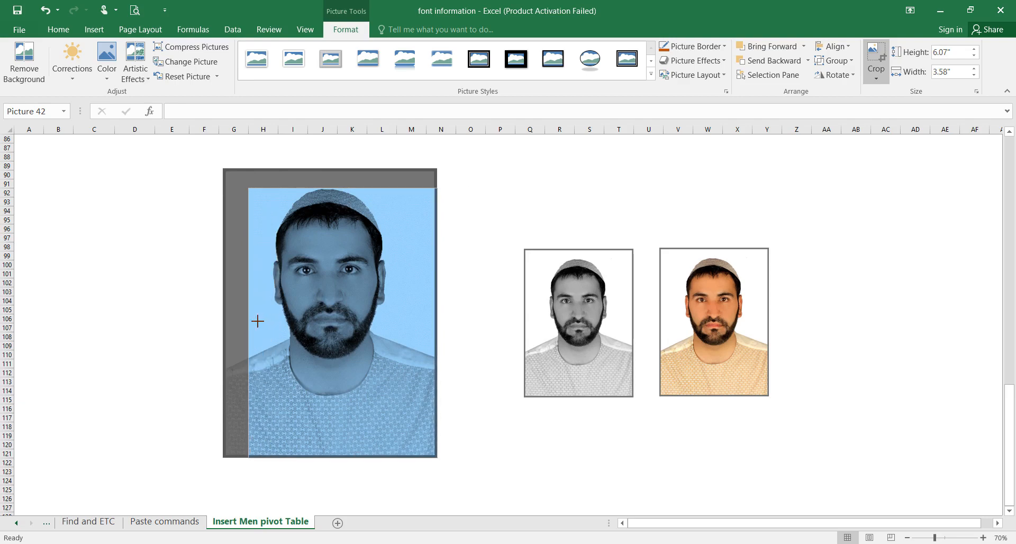
pyautogui.moveTo(257, 321); pyautogui.dragTo(266, 321)
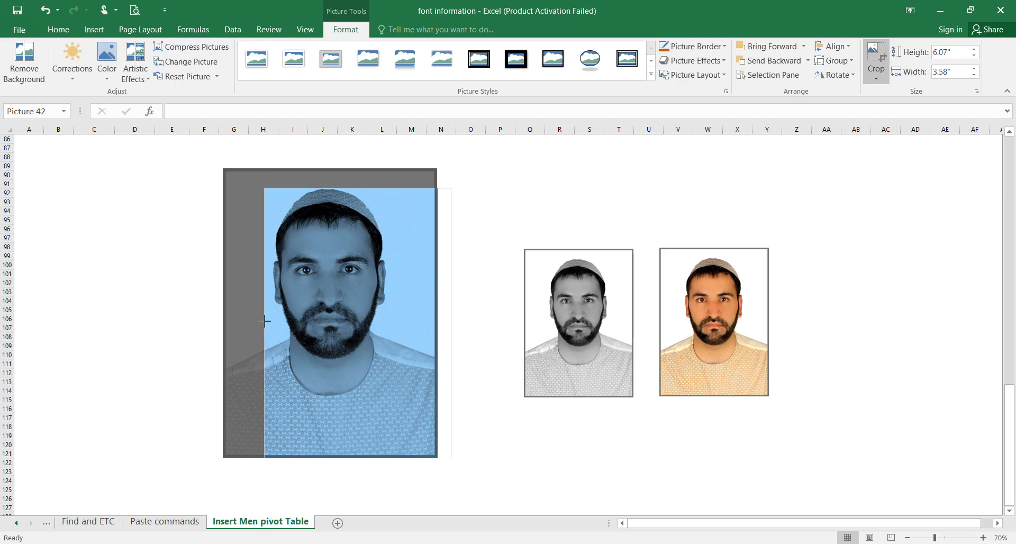
pyautogui.moveTo(265, 321); pyautogui.dragTo(272, 321)
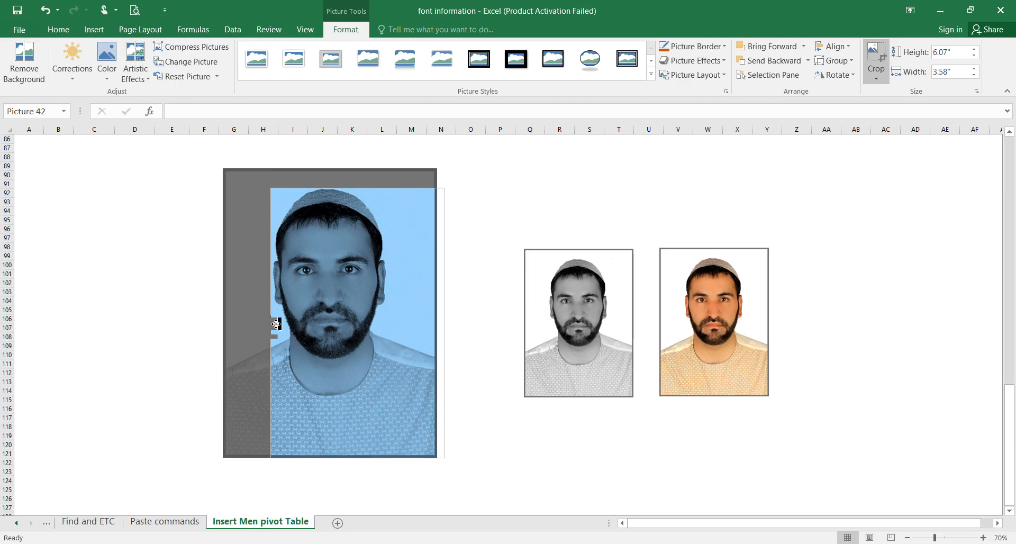
pyautogui.moveTo(272, 323); pyautogui.dragTo(259, 323)
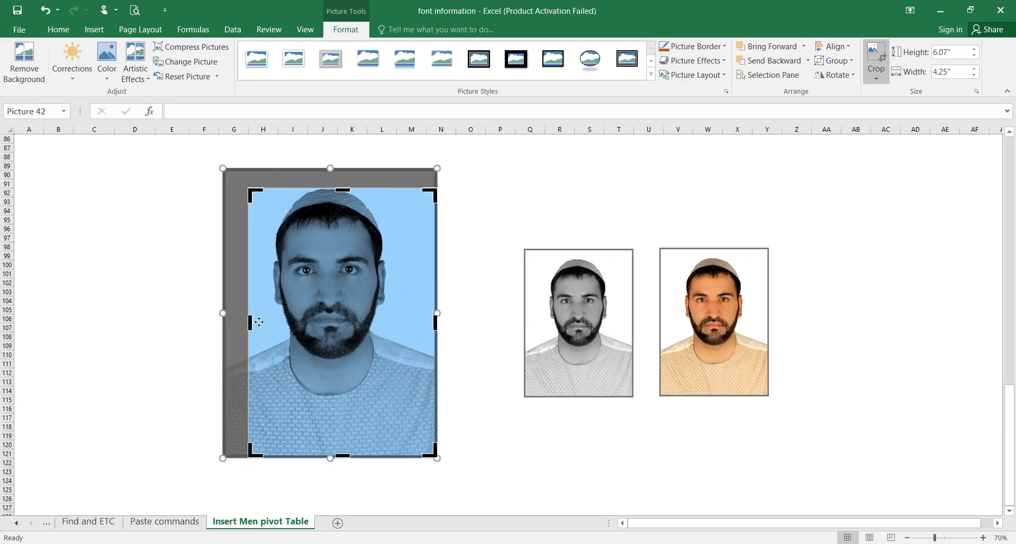
pyautogui.moveTo(259, 322); pyautogui.dragTo(268, 321)
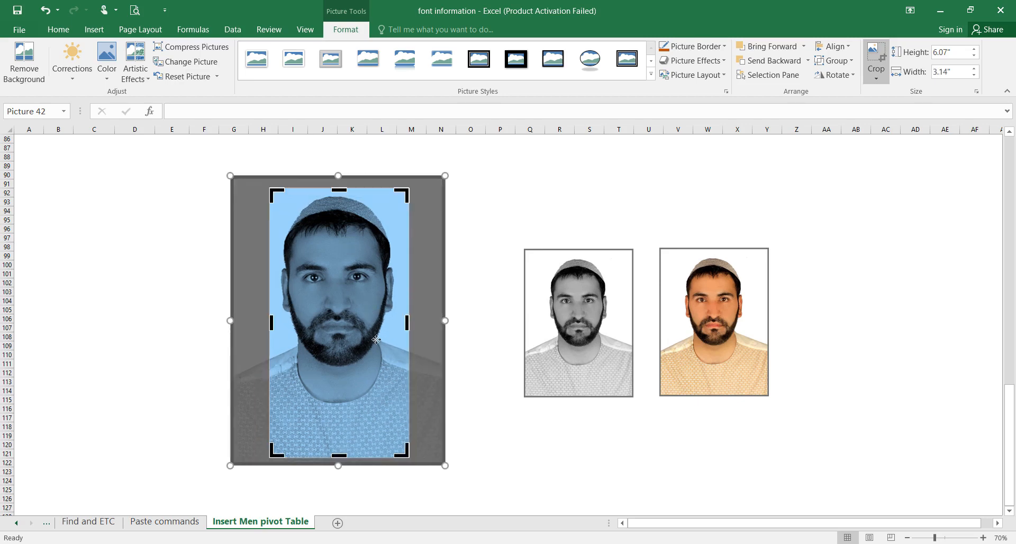
pyautogui.moveTo(343, 454); pyautogui.dragTo(344, 411)
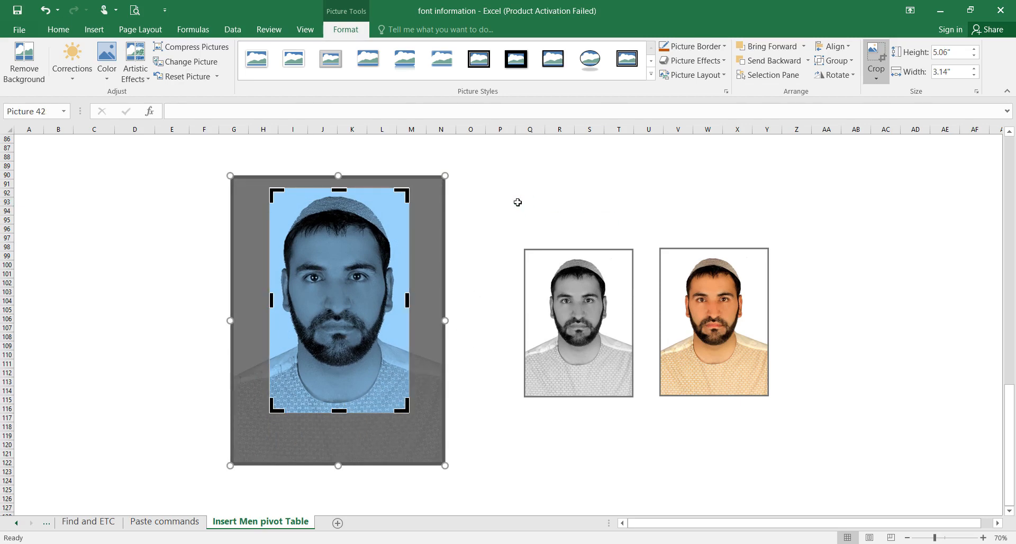
pyautogui.click(518, 202)
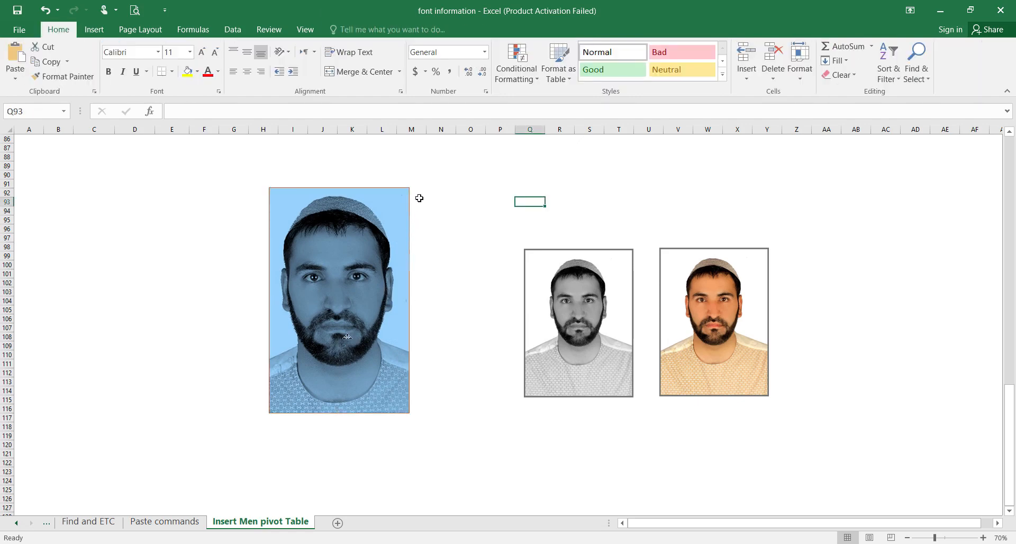
# Step: Shrink the cropped blue photo to about 1.82" high by 1.13" wide, and undo its resizing, moves and cropping
pyautogui.click(347, 338)
pyautogui.moveTo(409, 188); pyautogui.dragTo(314, 374)
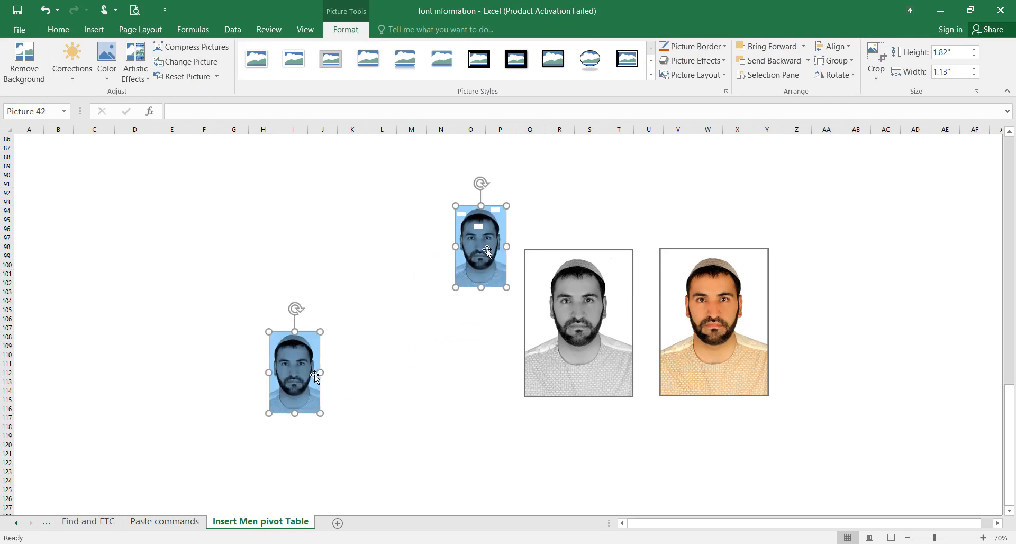
pyautogui.hotkey('ctrl', 'z')
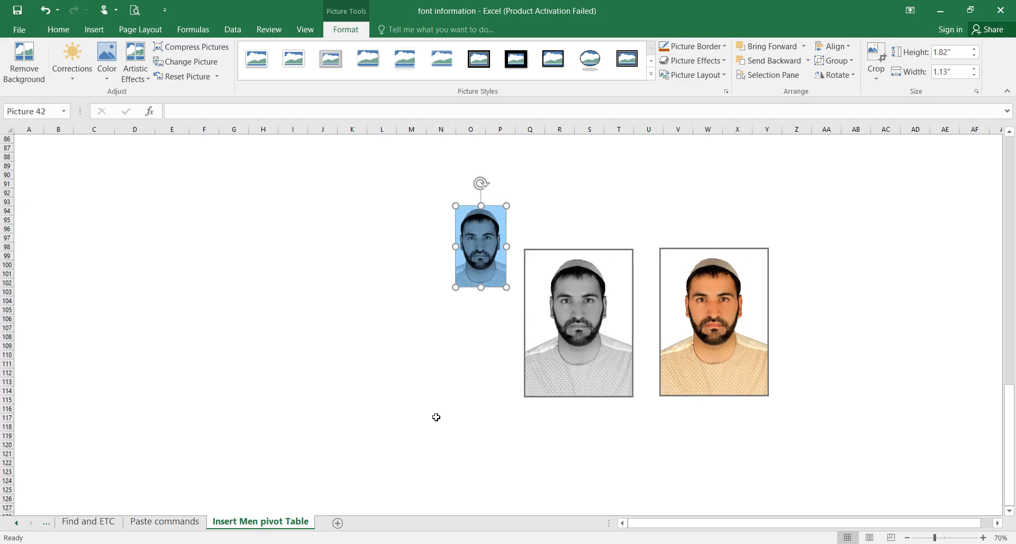
pyautogui.hotkey('ctrl', 'z')
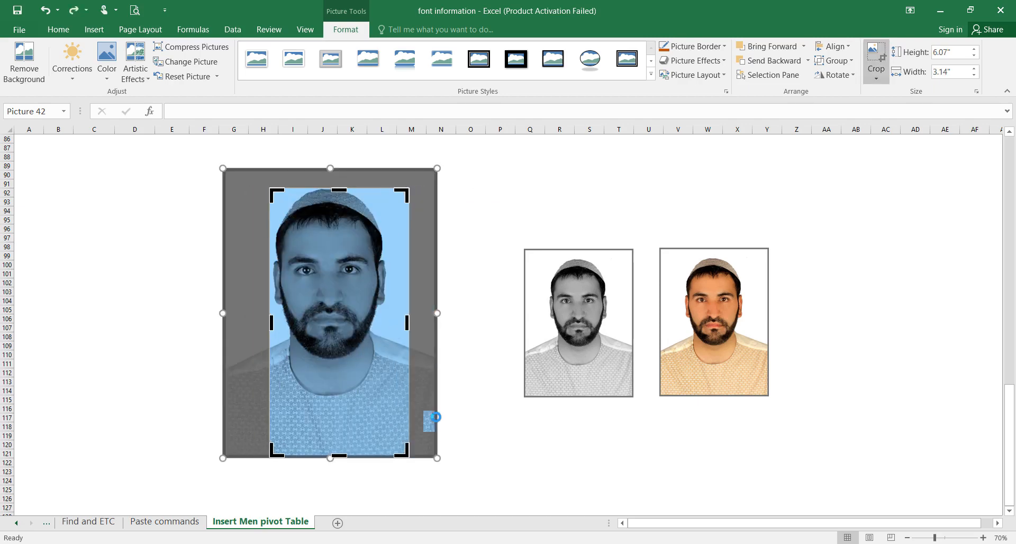
pyautogui.hotkey('ctrl', 'z')
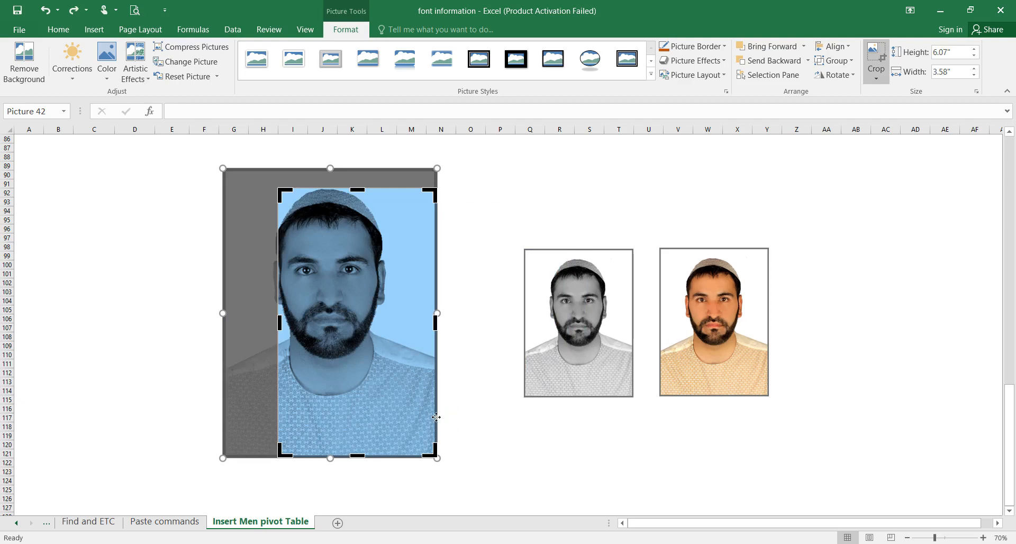
pyautogui.hotkey('ctrl', 'z')
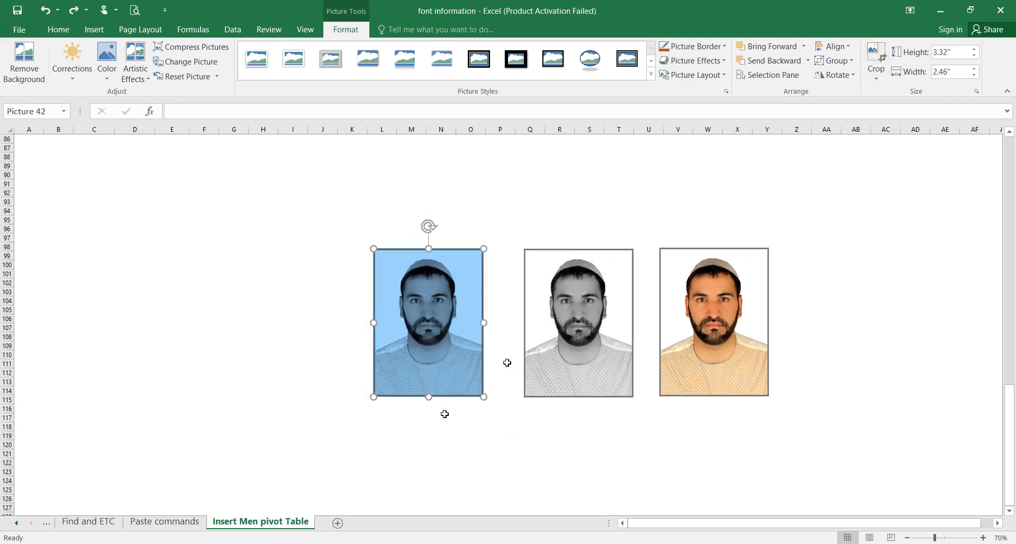
# Step: Crop the blue photo to the Can shape and undo the crop
pyautogui.scroll(2, 507, 363)
pyautogui.scroll(-2, 509, 362)
pyautogui.scroll(1, 635, 350)
pyautogui.moveTo(789, 523); pyautogui.dragTo(803, 521)
pyautogui.click(878, 79)
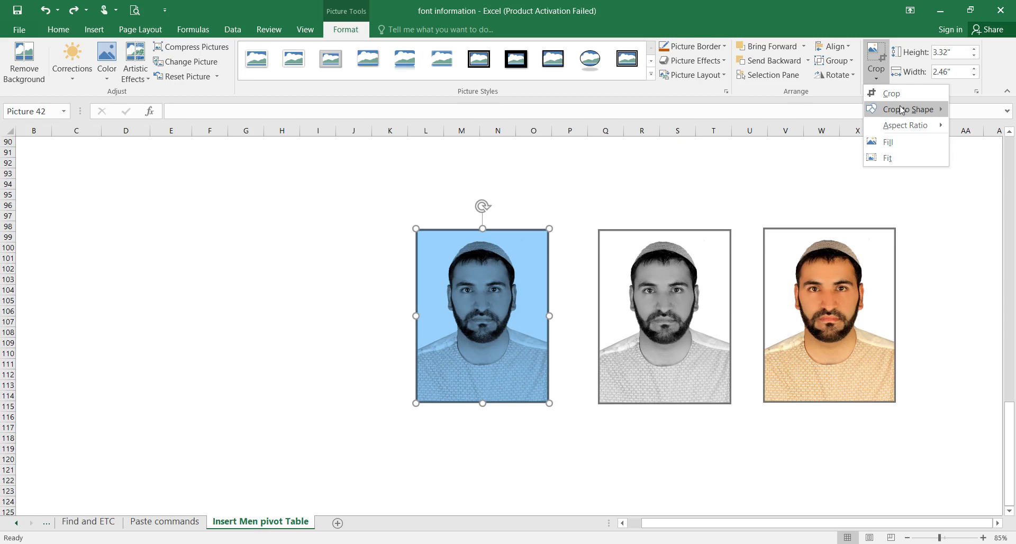
pyautogui.moveTo(902, 110)
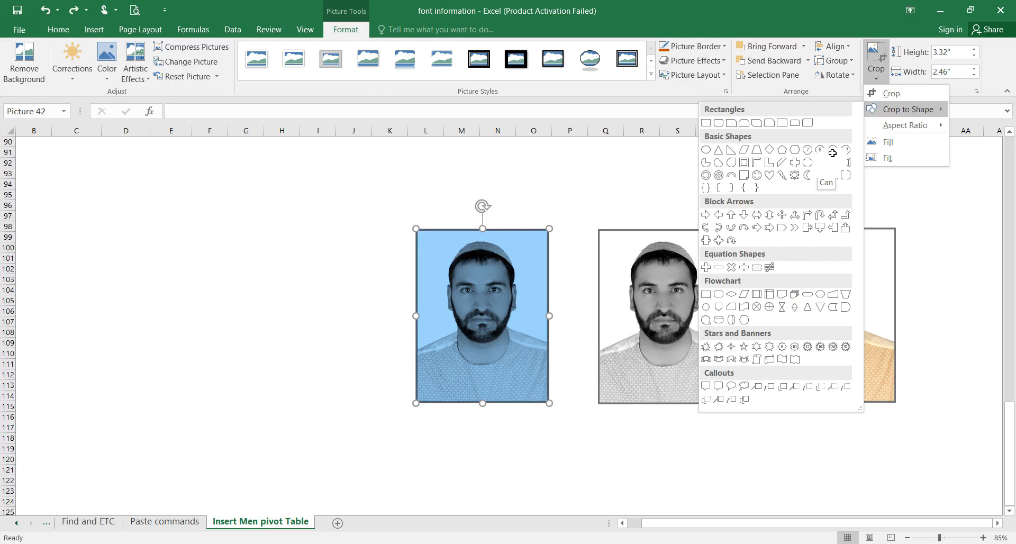
pyautogui.click(819, 165)
pyautogui.hotkey('ctrl', 'z')
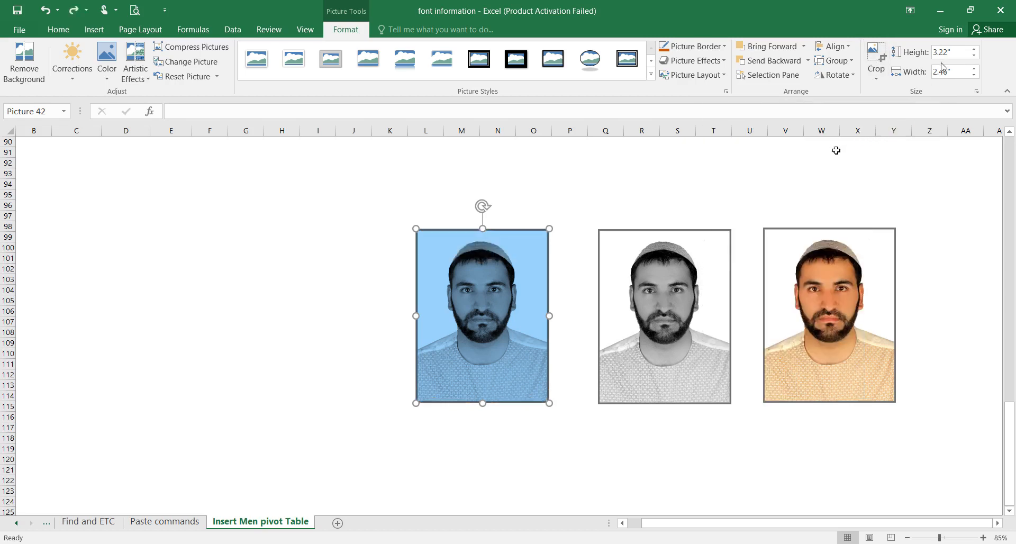
# Step: Crop the blue photo to the Right Arrow block arrow shape and undo the crop
pyautogui.click(876, 77)
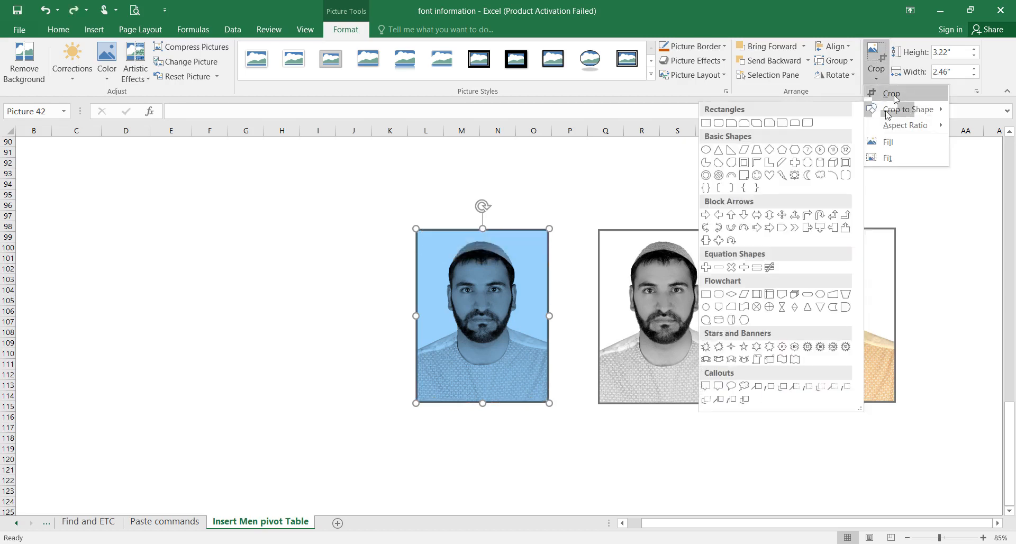
pyautogui.click(705, 214)
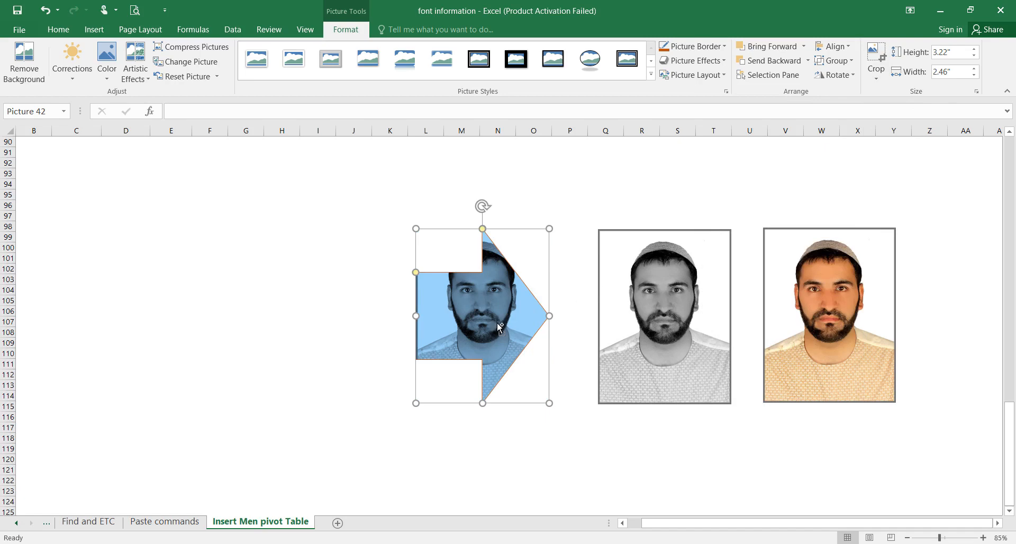
pyautogui.hotkey('ctrl', 'z')
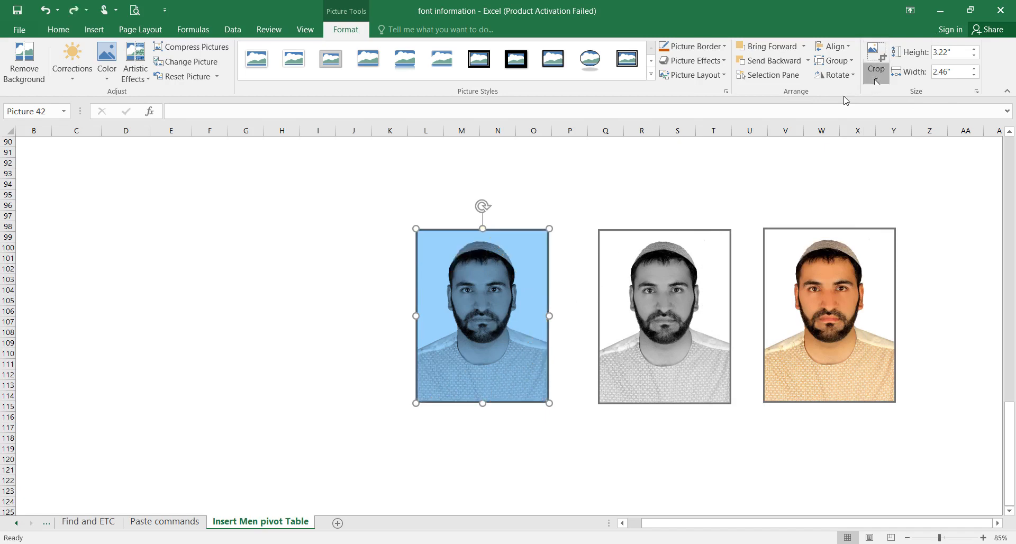
# Step: Crop the blue photo to the Sequential Access Storage flowchart shape and undo the crop
pyautogui.click(876, 76)
pyautogui.moveTo(906, 113)
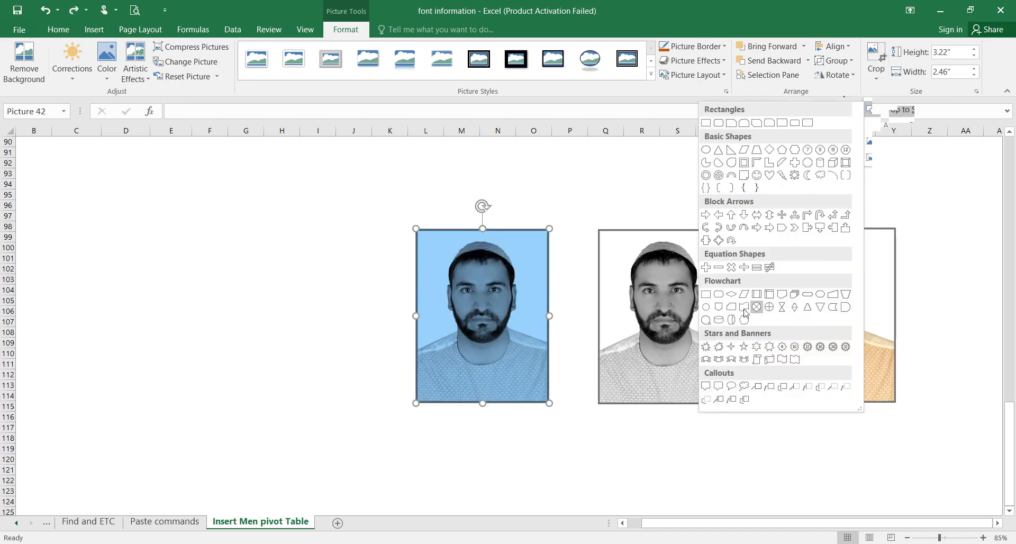
pyautogui.click(707, 320)
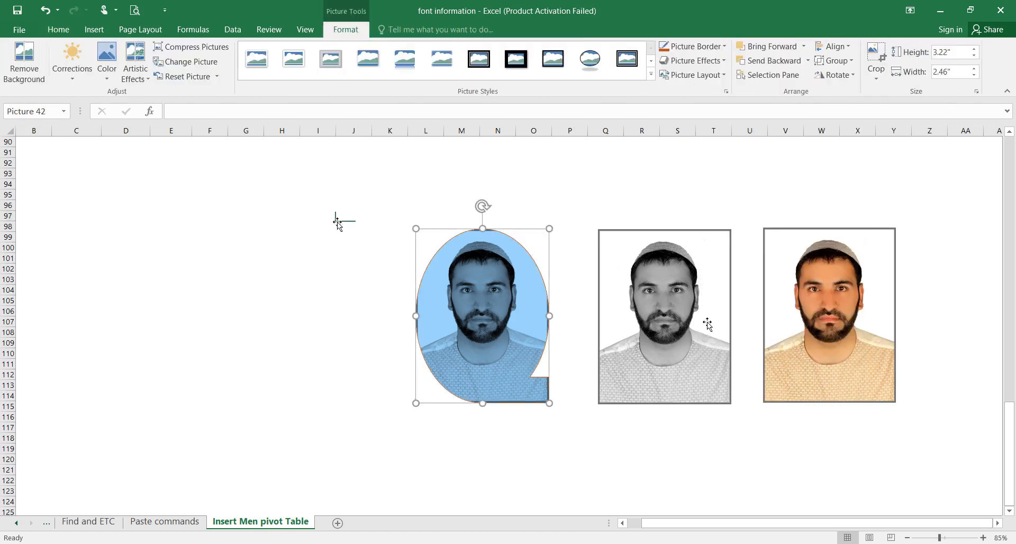
pyautogui.click(340, 217)
pyautogui.hotkey('ctrl', 'z')
pyautogui.scroll(1, 334, 269)
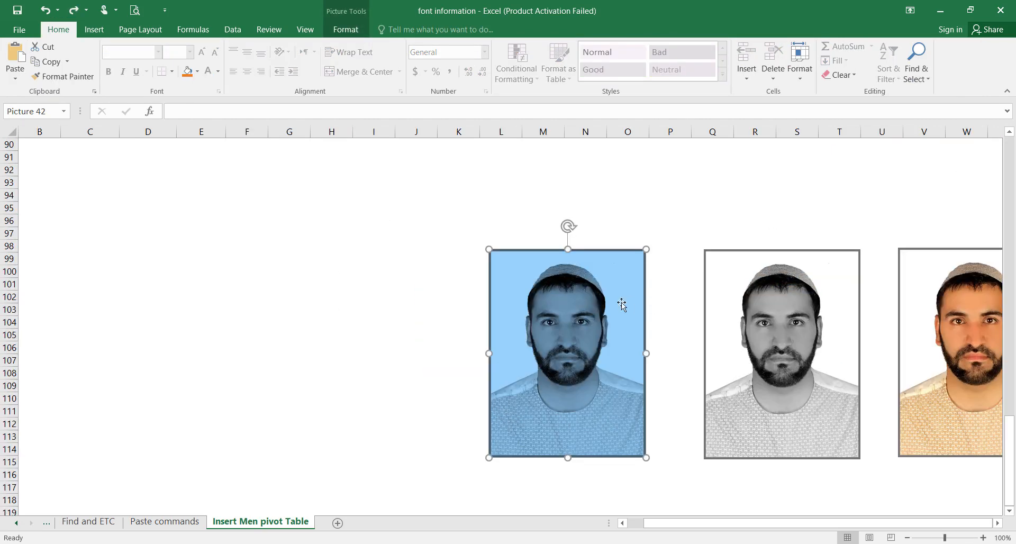
pyautogui.scroll(-1, 776, 275)
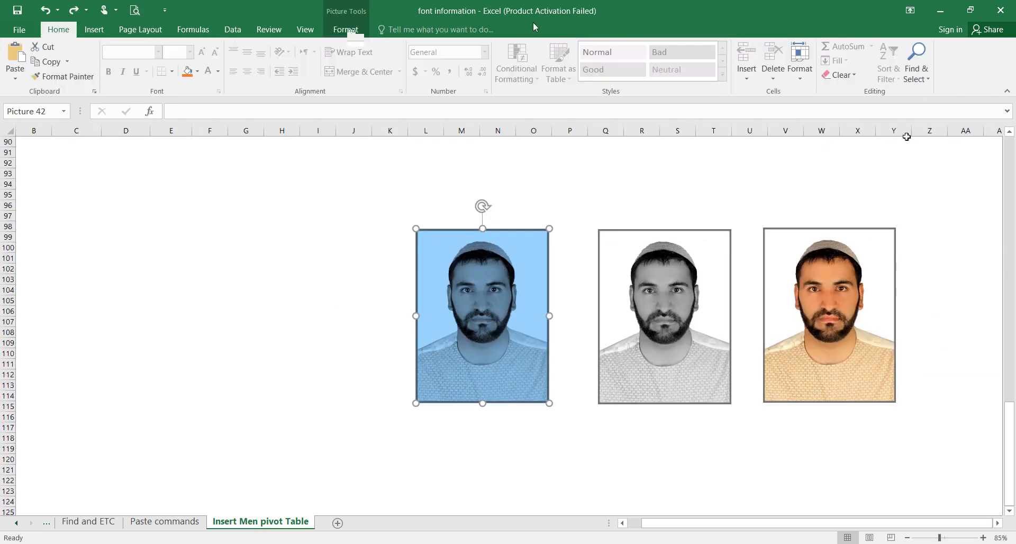
# Step: Crop the blue photo to the Wave shape from the stars and banners group and undo the crop
pyautogui.click(346, 30)
pyautogui.click(876, 74)
pyautogui.moveTo(907, 110)
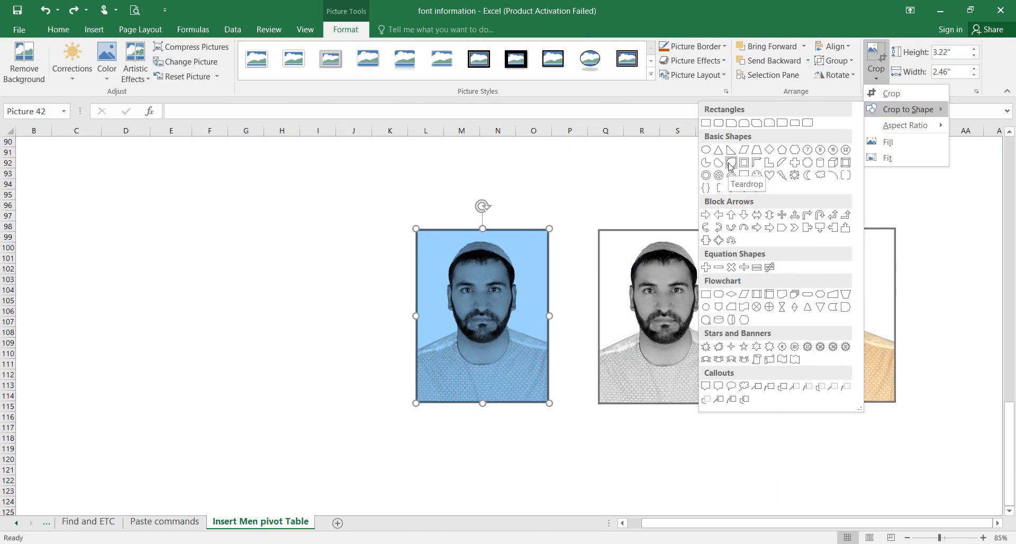
pyautogui.click(782, 362)
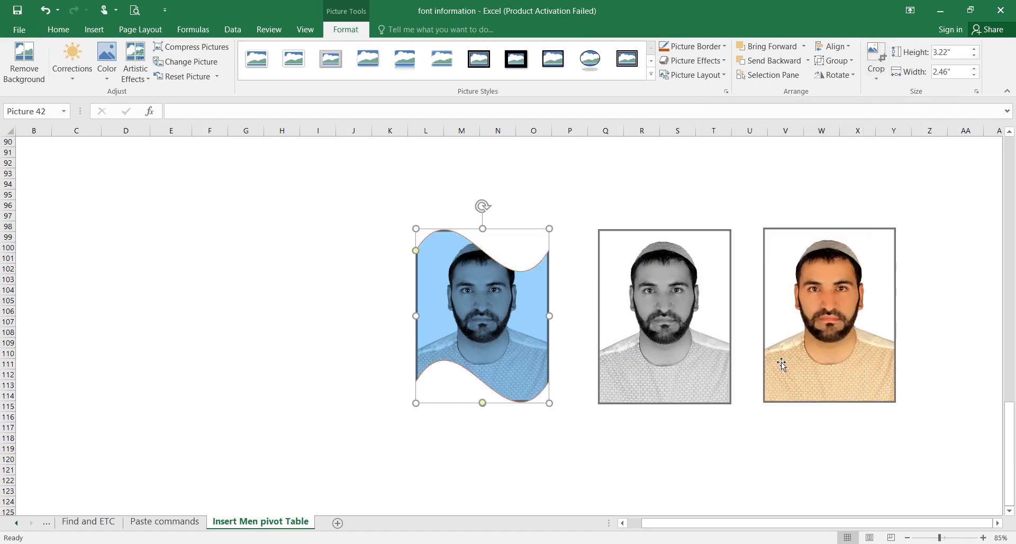
pyautogui.click(359, 315)
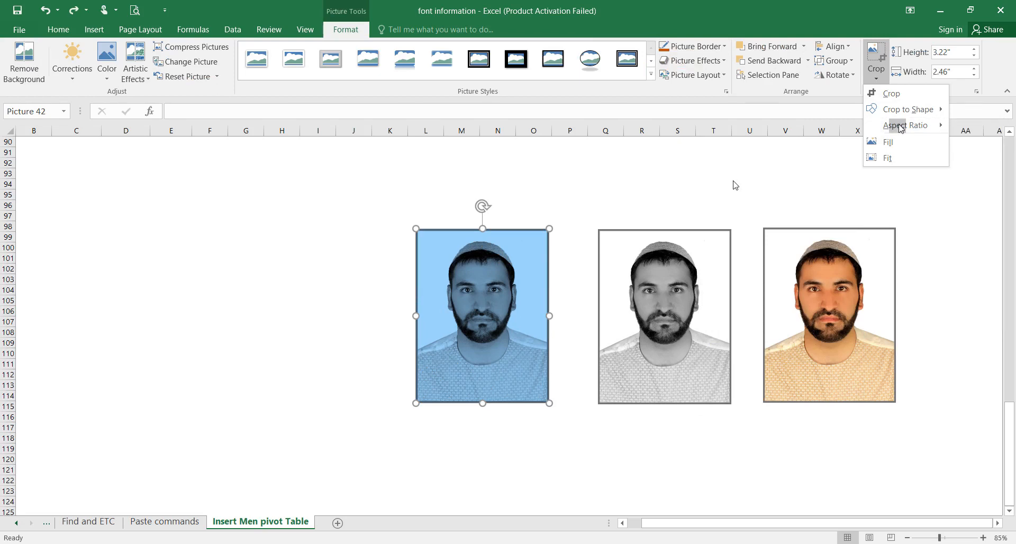
# Step: Crop the blue photo to the 5:3 landscape aspect ratio and undo the crop
pyautogui.moveTo(906, 125)
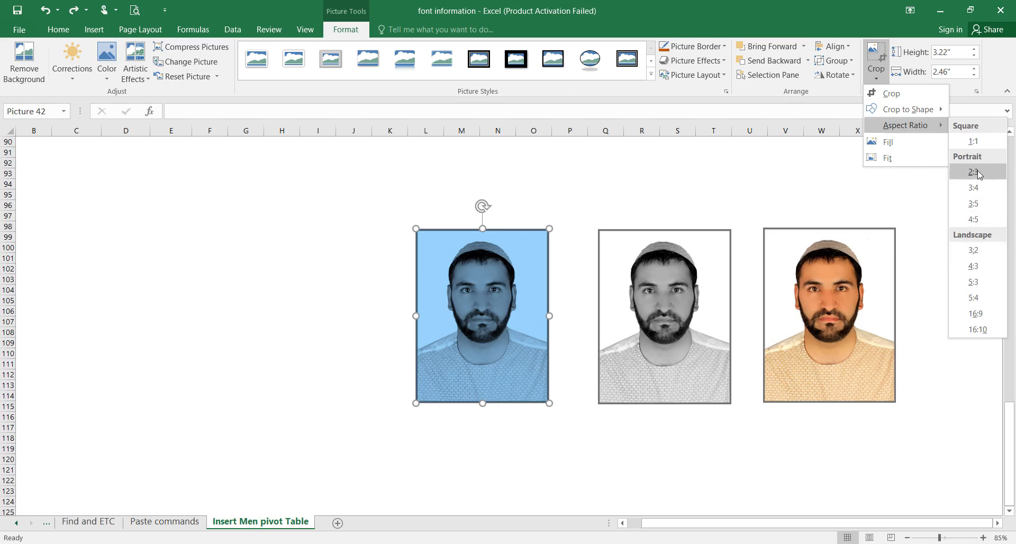
pyautogui.click(974, 298)
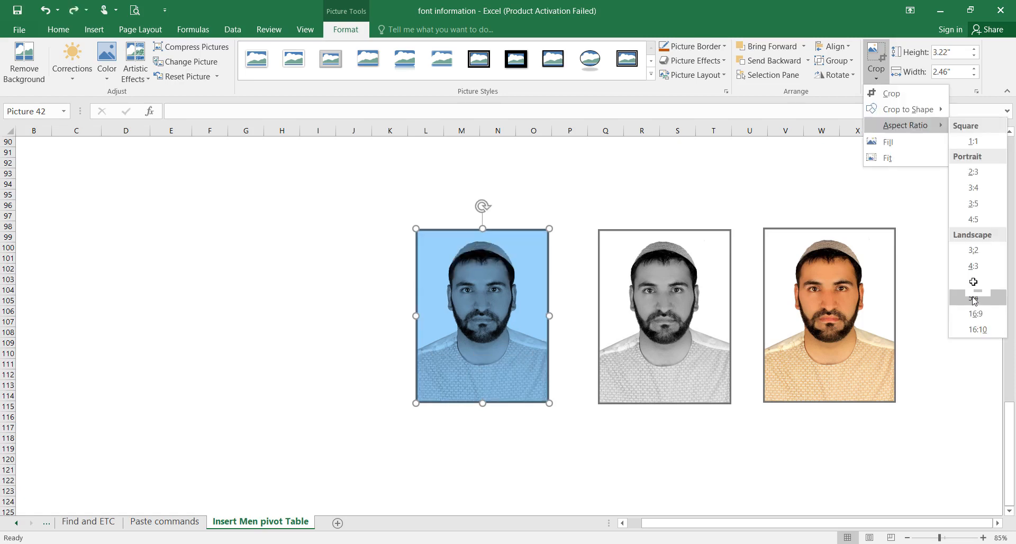
pyautogui.click(974, 283)
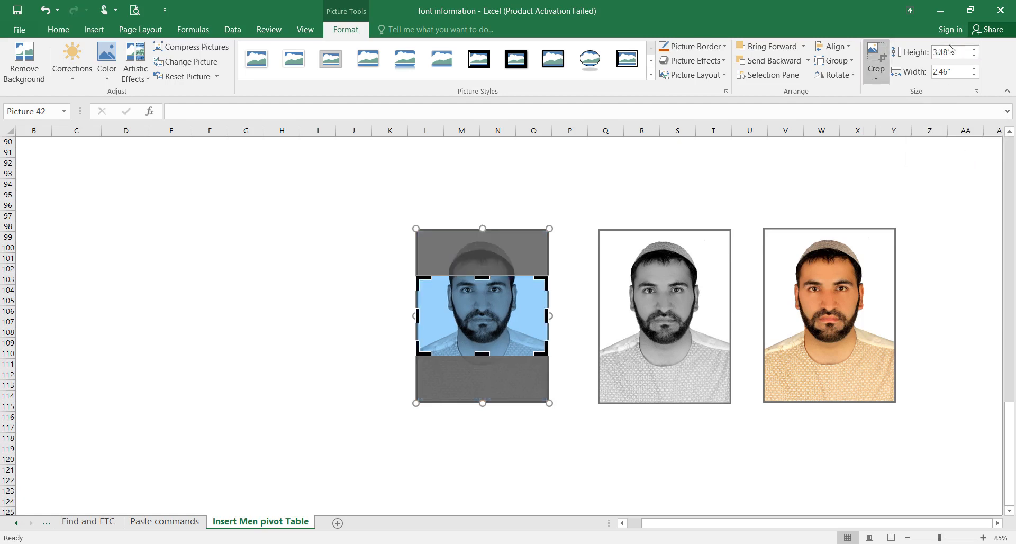
pyautogui.click(876, 78)
pyautogui.hotkey('ctrl', 'z')
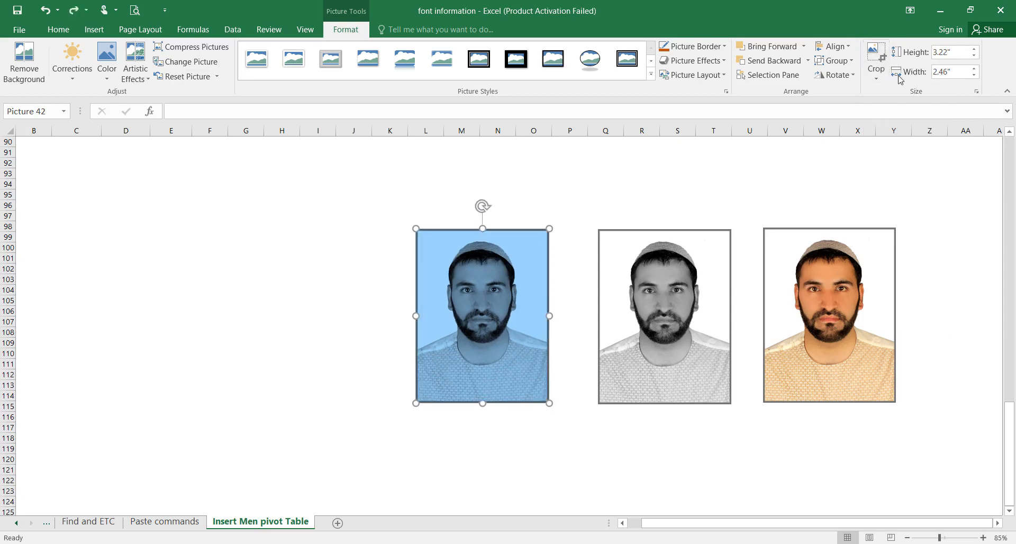
# Step: Crop the blue photo to the 3:5 portrait aspect ratio
pyautogui.click(876, 79)
pyautogui.moveTo(921, 125)
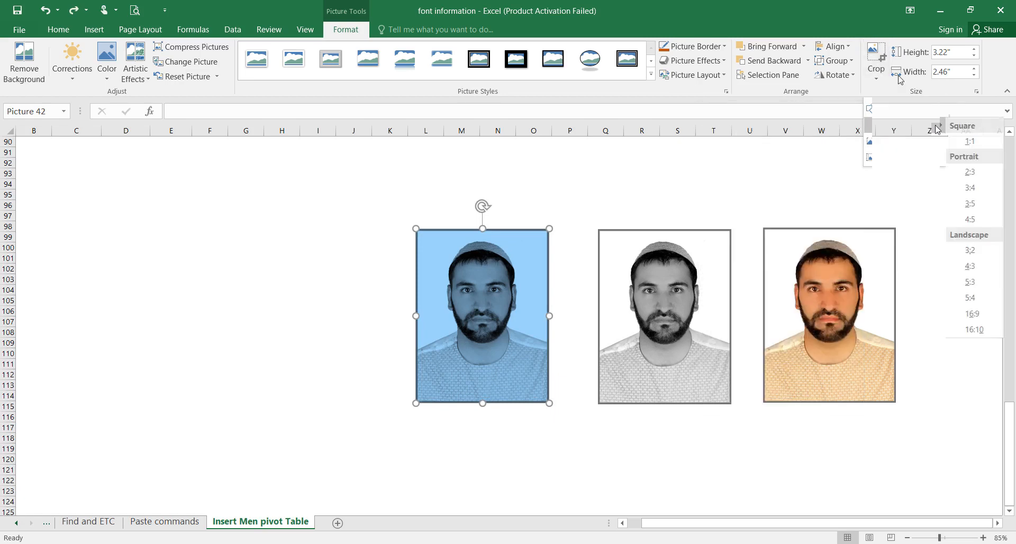
pyautogui.click(974, 206)
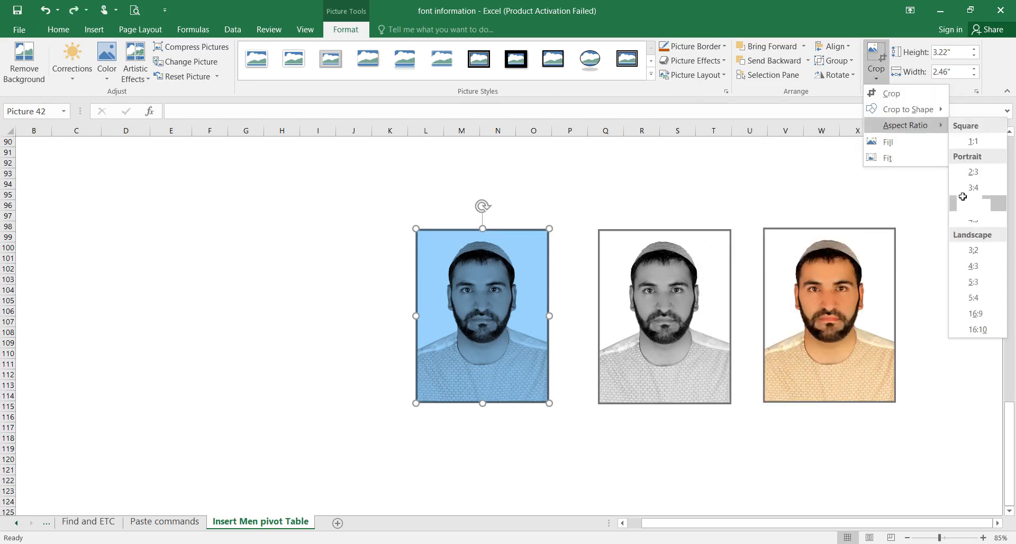
# Step: Try the 5:4 and 4:3 landscape aspect ratios on the blue photo's crop frame
pyautogui.click(876, 79)
pyautogui.moveTo(911, 125)
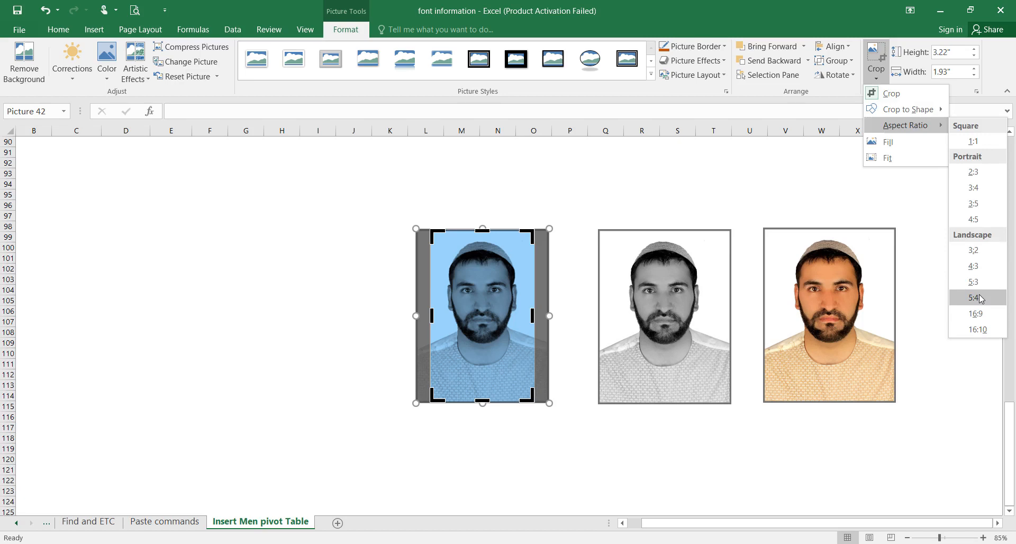
pyautogui.click(979, 298)
pyautogui.click(877, 78)
pyautogui.moveTo(911, 125)
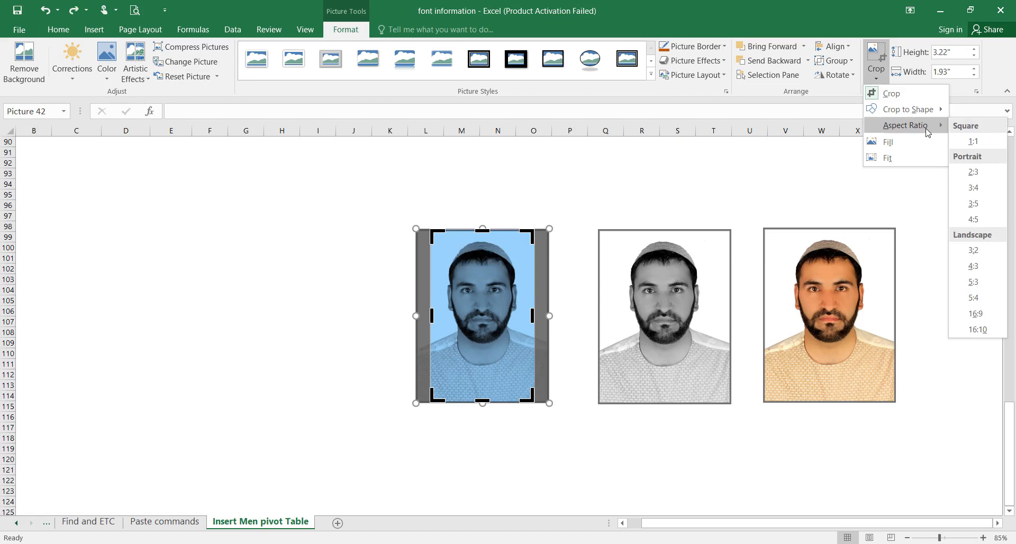
pyautogui.click(973, 266)
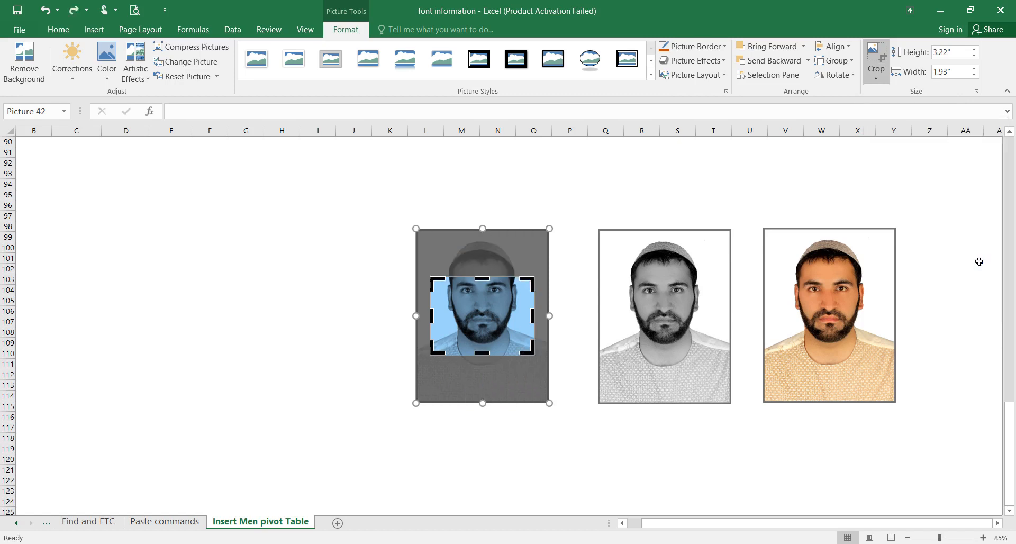
# Step: Change the blue photo's crop frame to the 3:2 landscape aspect ratio
pyautogui.click(878, 78)
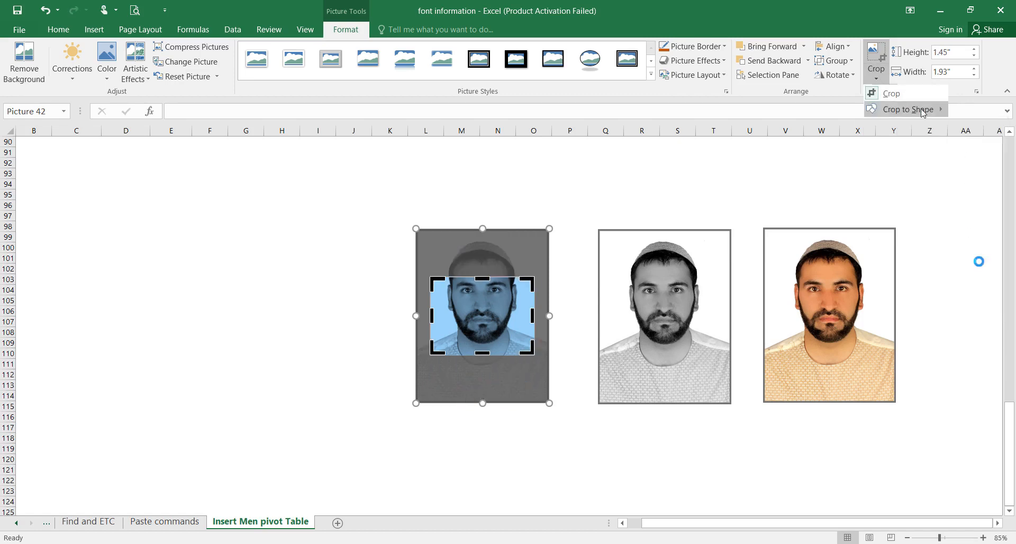
pyautogui.moveTo(910, 126)
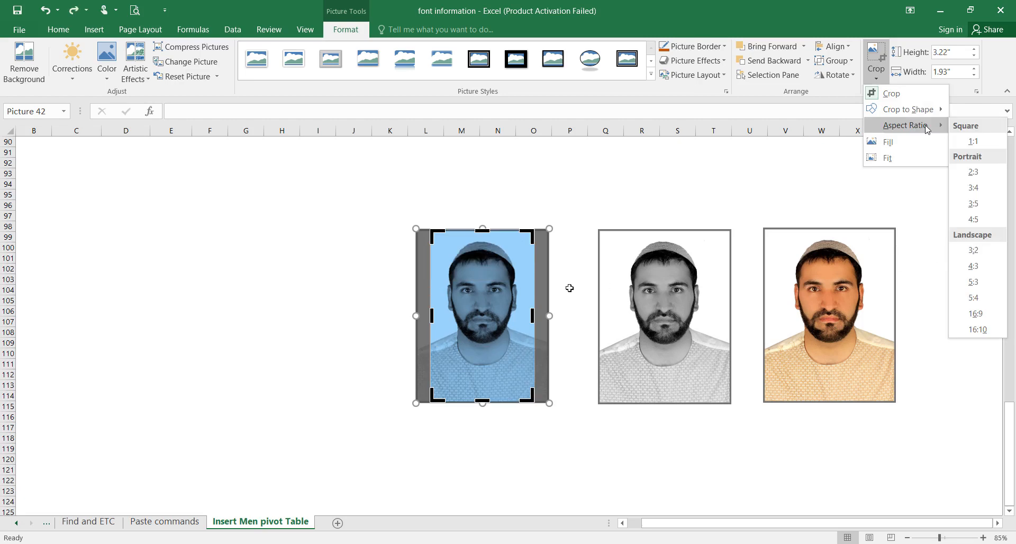
pyautogui.click(973, 249)
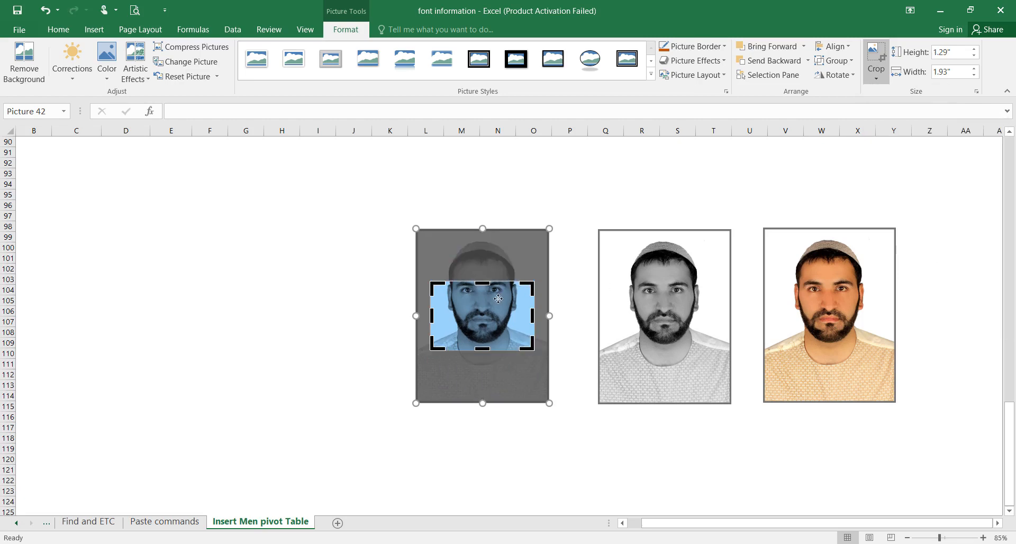
# Step: Reposition the blue photo in a crop frame extended to about 2.02" high by 1.93" wide, and undo all its cropping
pyautogui.moveTo(502, 300); pyautogui.dragTo(483, 387)
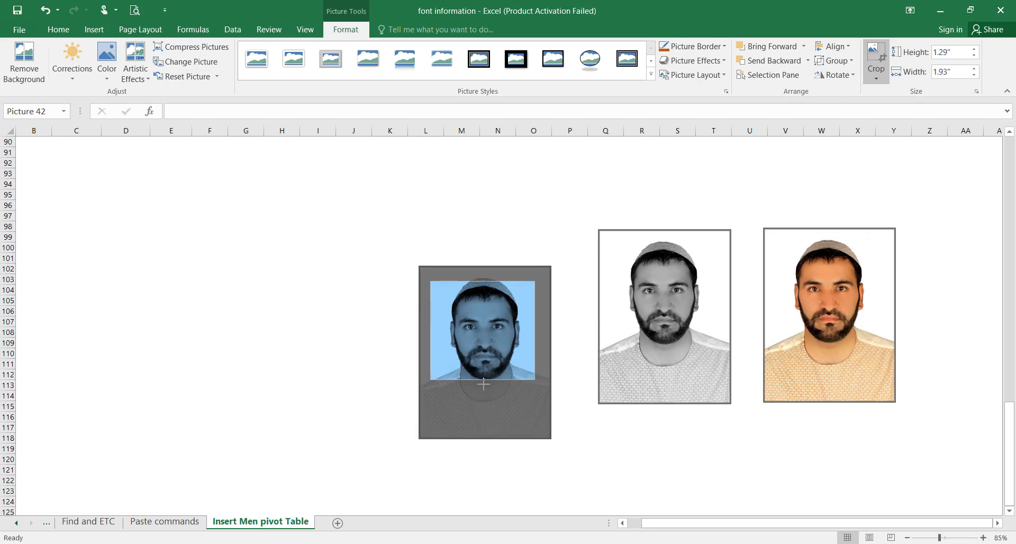
pyautogui.moveTo(498, 338); pyautogui.dragTo(499, 339)
pyautogui.moveTo(483, 384); pyautogui.dragTo(488, 394)
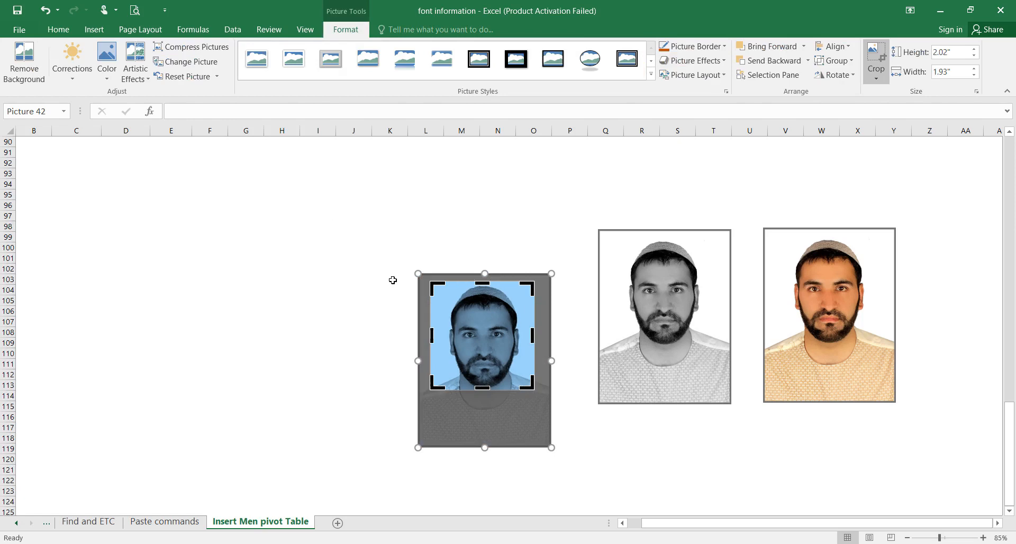
pyautogui.click(582, 361)
pyautogui.hotkey('ctrl', 'z')
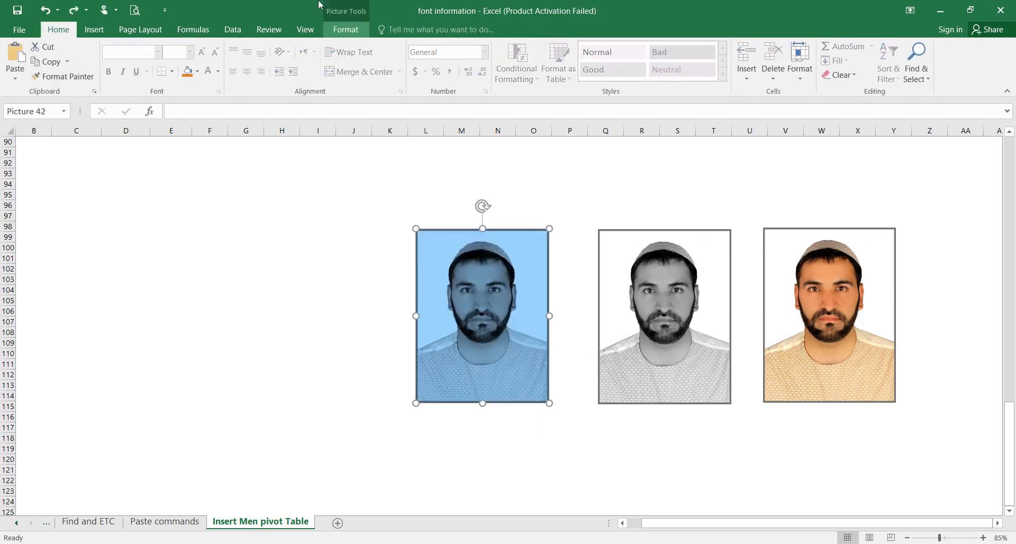
# Step: Apply the Fill crop option to the blue photo, crop its top edge to about 2.78" high, and undo both changes
pyautogui.click(342, 33)
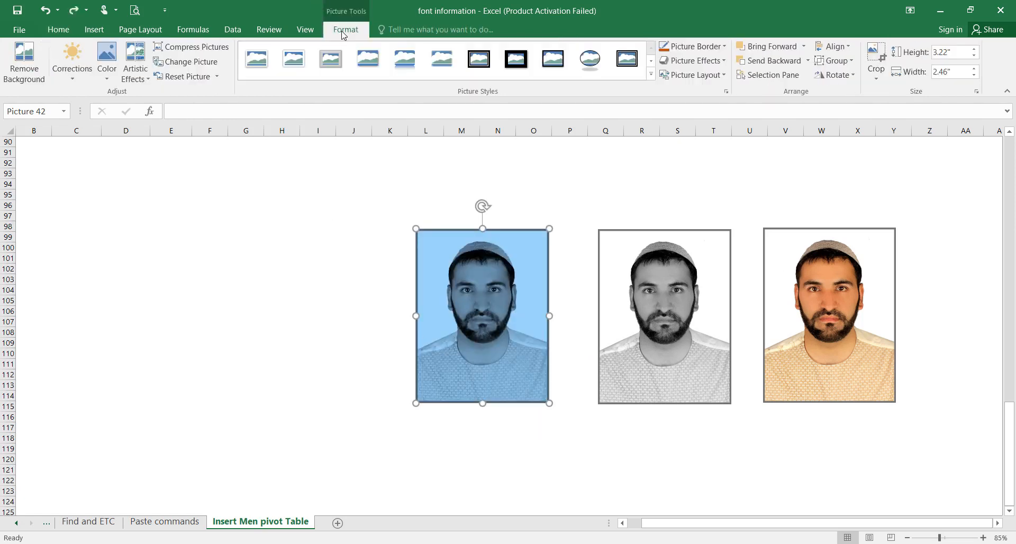
pyautogui.click(876, 74)
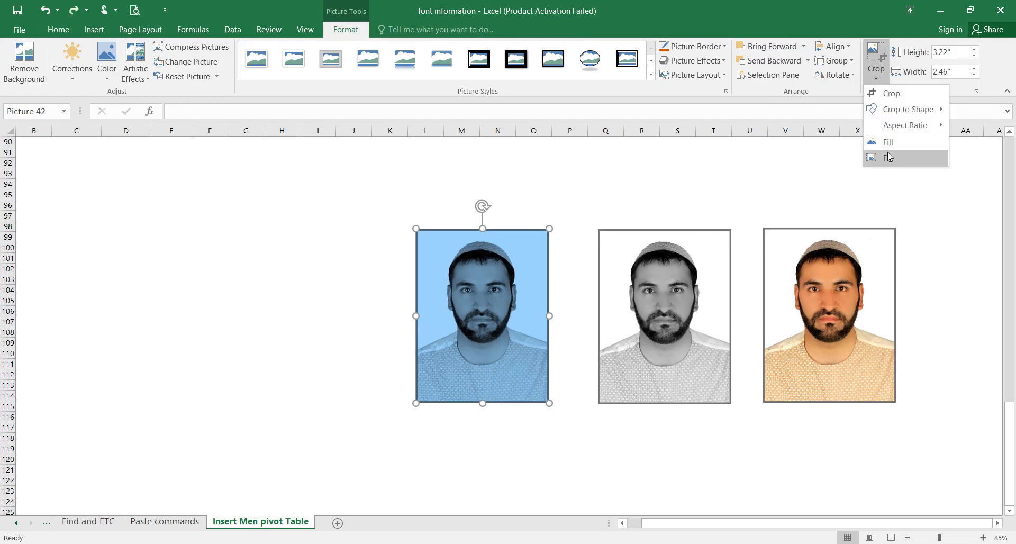
pyautogui.click(889, 157)
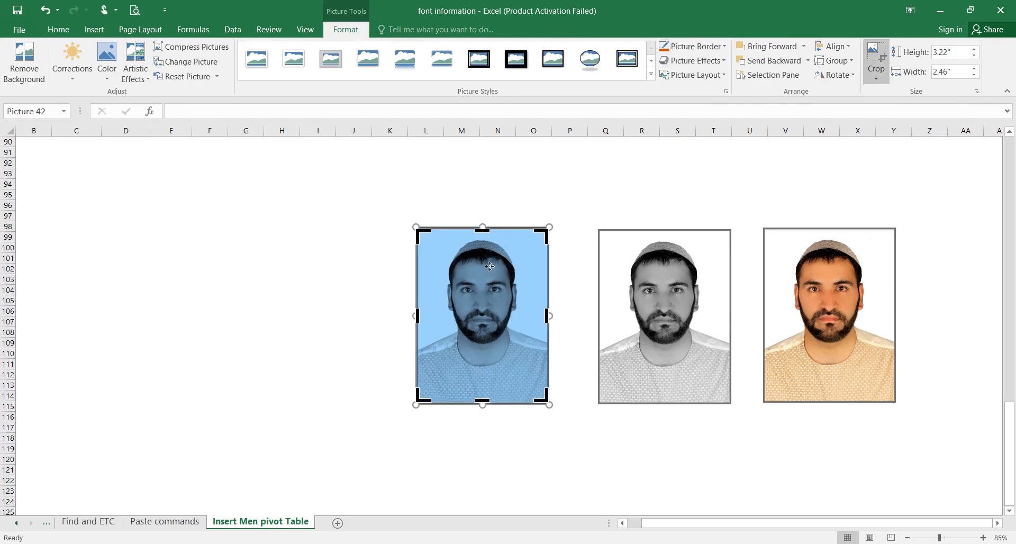
pyautogui.moveTo(483, 231); pyautogui.dragTo(483, 255)
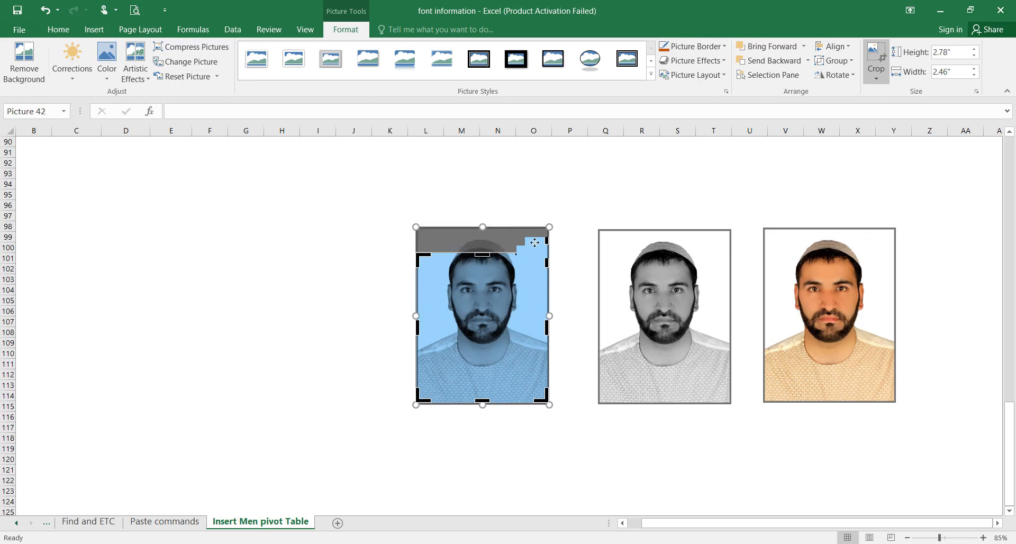
pyautogui.hotkey('ctrl', 'z')
pyautogui.hotkey('ctrl', 'z')
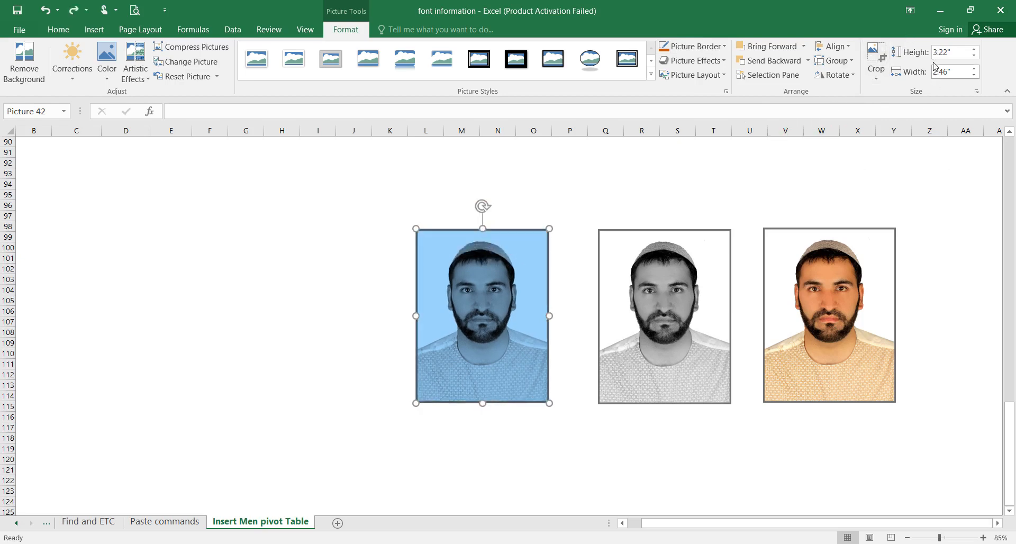
# Step: Apply the Fit crop option to the blue photo and finish cropping
pyautogui.click(876, 79)
pyautogui.click(880, 161)
pyautogui.hotkey('ctrl', 'z')
pyautogui.hotkey('ctrl', 'y')
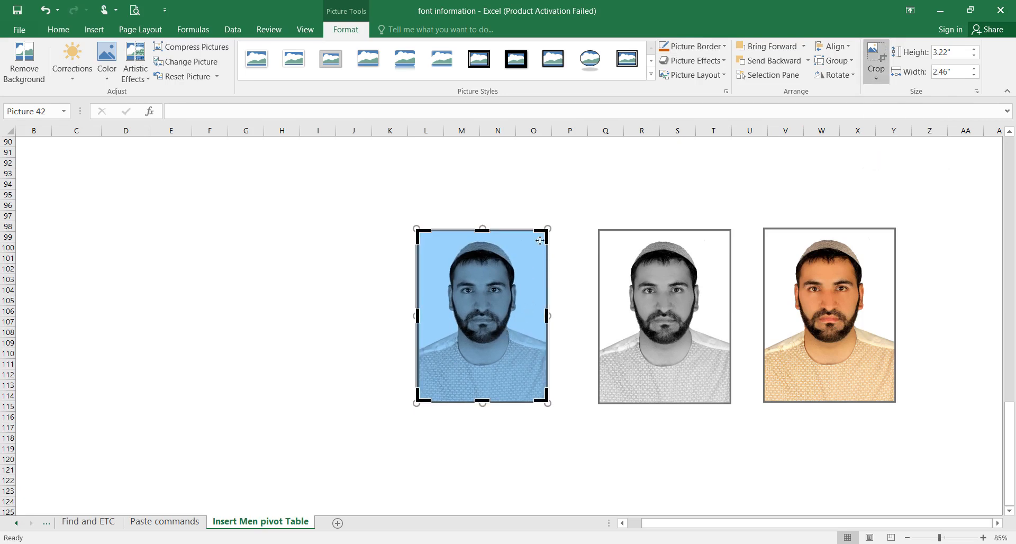
pyautogui.click(500, 196)
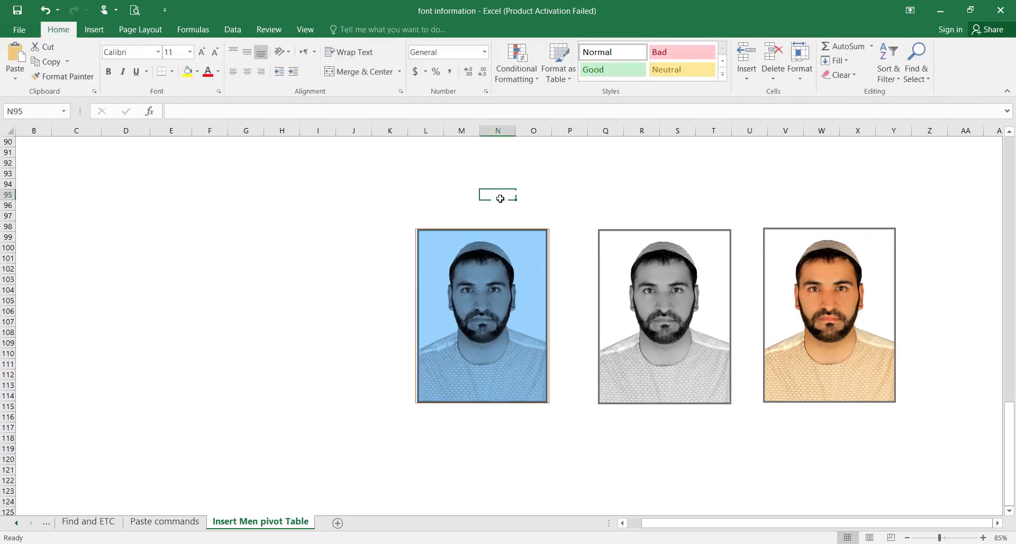
# Step: Apply the Fit crop option to the blue photo again and leave crop mode
pyautogui.click(492, 322)
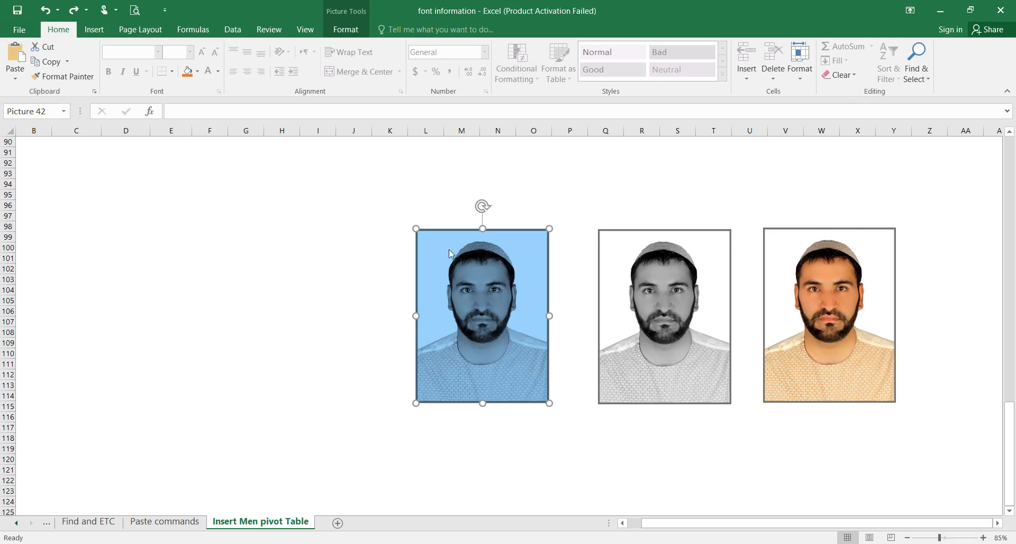
pyautogui.click(346, 29)
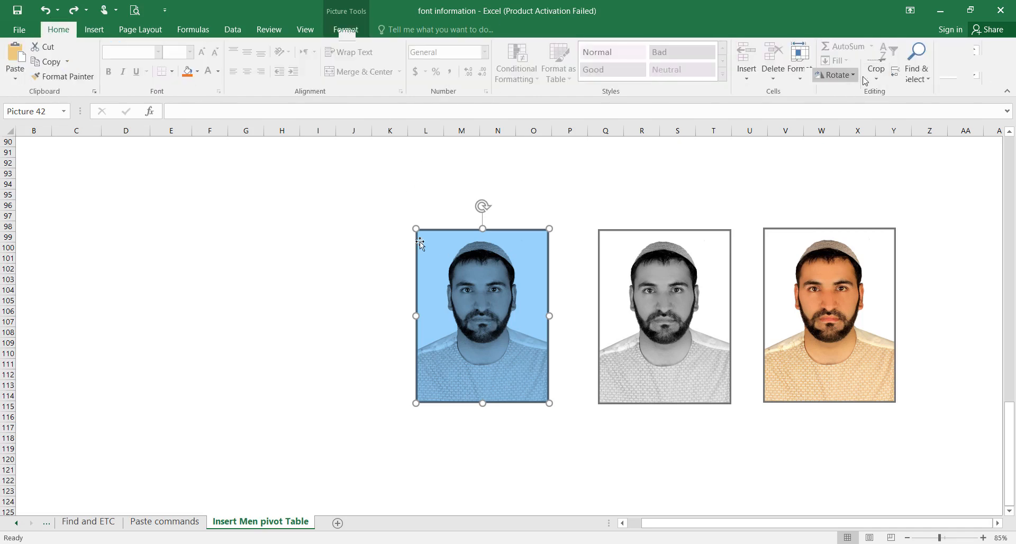
pyautogui.click(876, 79)
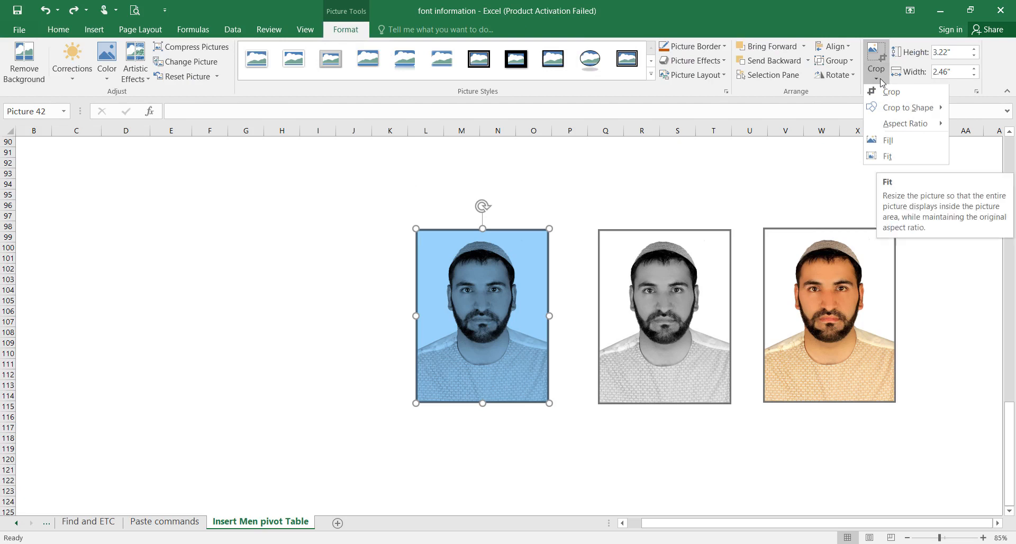
pyautogui.click(896, 158)
pyautogui.click(880, 82)
pyautogui.click(897, 157)
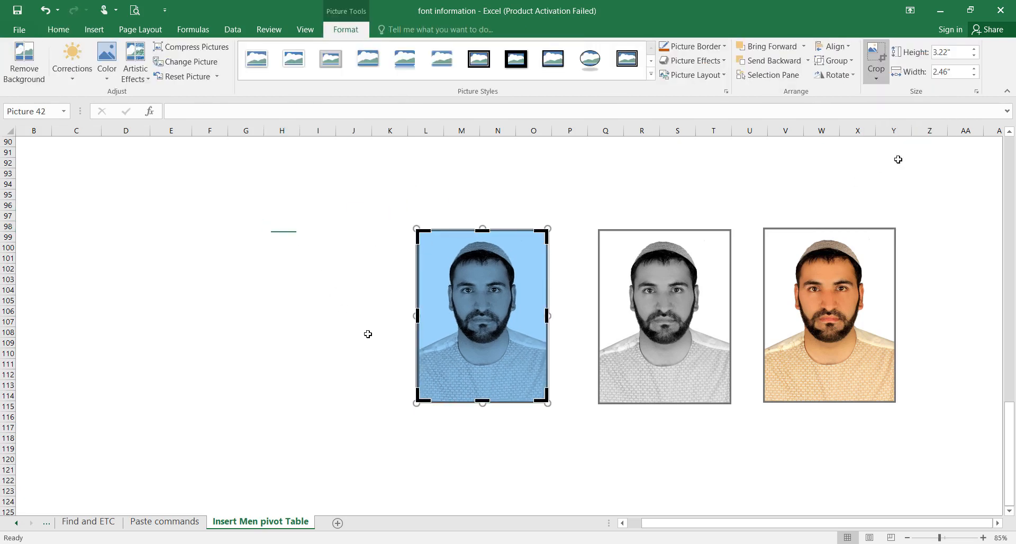
pyautogui.press('Escape')
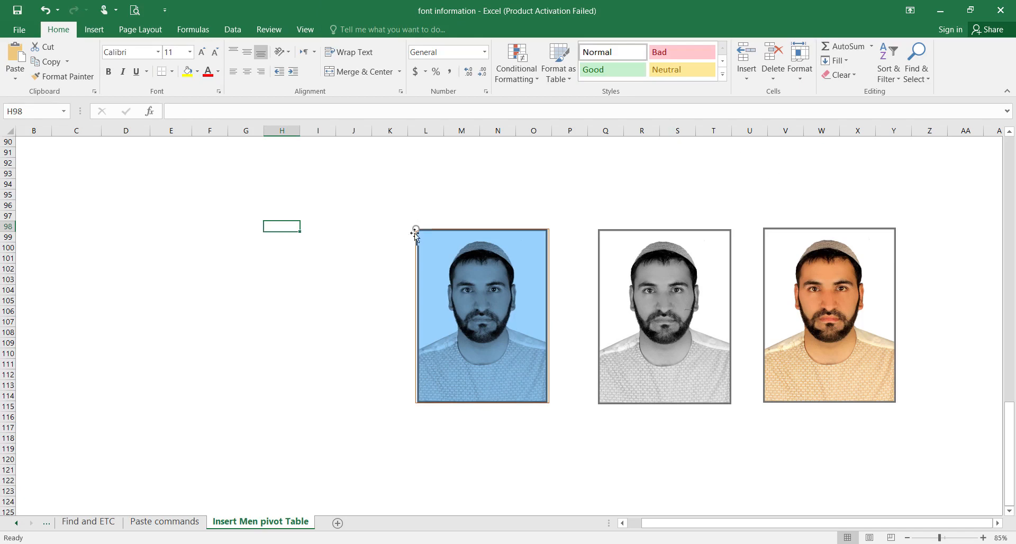
# Step: Resize the blue photo to 3.6" high, reduce it to 2.4" wide, and stretch its upper-right corner to about 3.29" by 2.51"
pyautogui.click(419, 312)
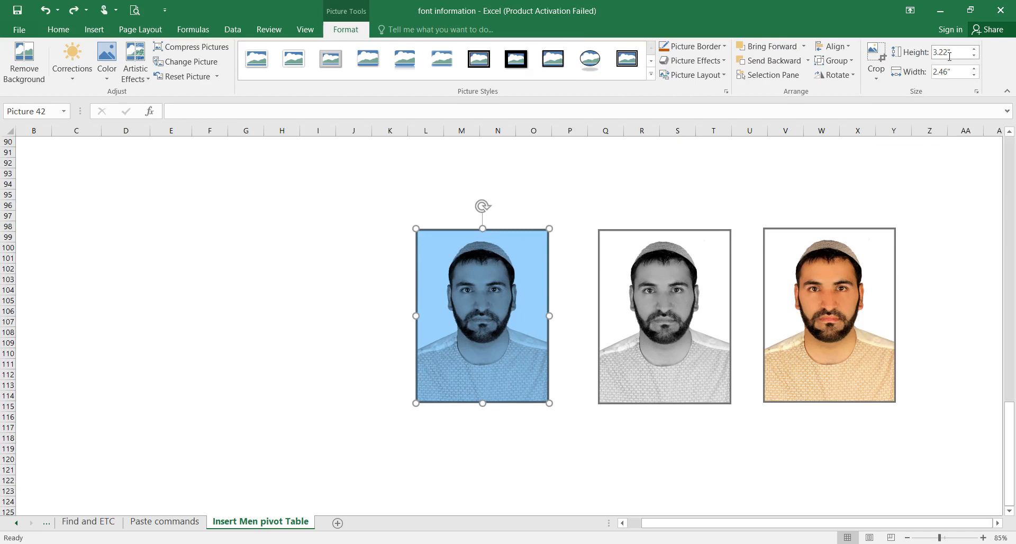
pyautogui.click(974, 49)
pyautogui.click(973, 49)
pyautogui.click(974, 48)
pyautogui.click(974, 48)
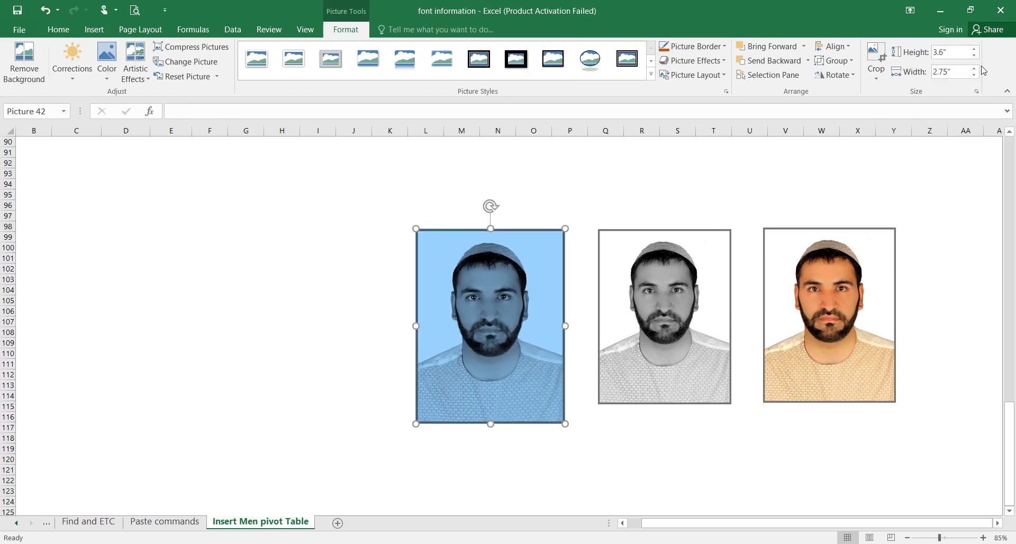
pyautogui.click(975, 68)
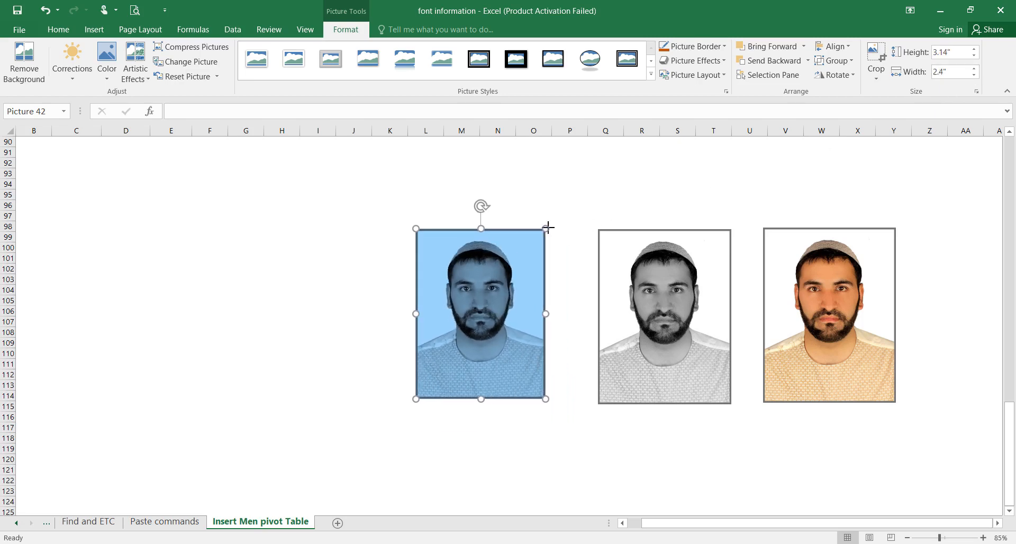
pyautogui.moveTo(548, 229)
pyautogui.mouseDown()
pyautogui.moveTo(575, 211)
pyautogui.moveTo(509, 265)
pyautogui.moveTo(564, 231)
pyautogui.mouseUp()
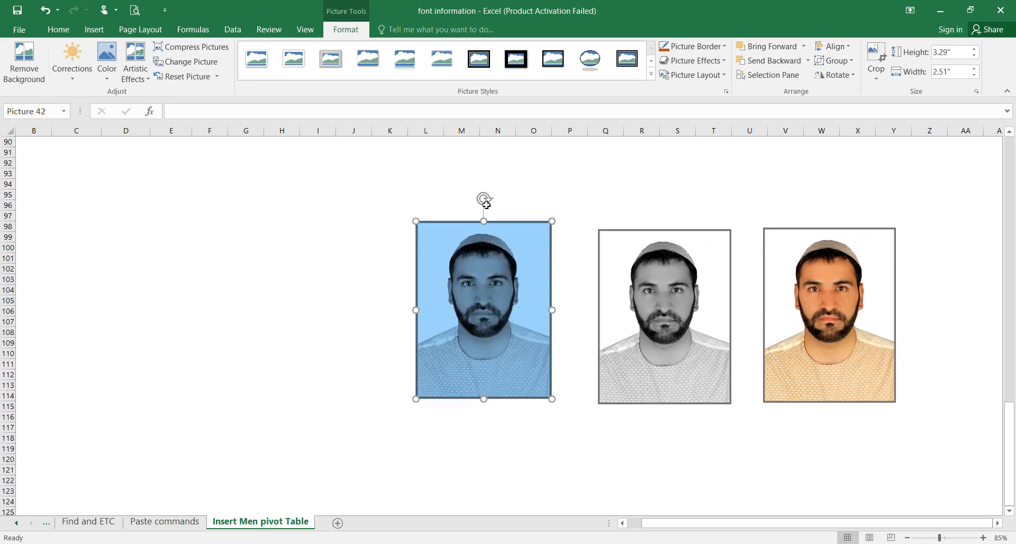
# Step: Rotate the blue photo counterclockwise freehand, undo and redo the rotation, and undo it again
pyautogui.moveTo(484, 199); pyautogui.dragTo(447, 238)
pyautogui.hotkey('ctrl', 'z')
pyautogui.hotkey('ctrl', 'y')
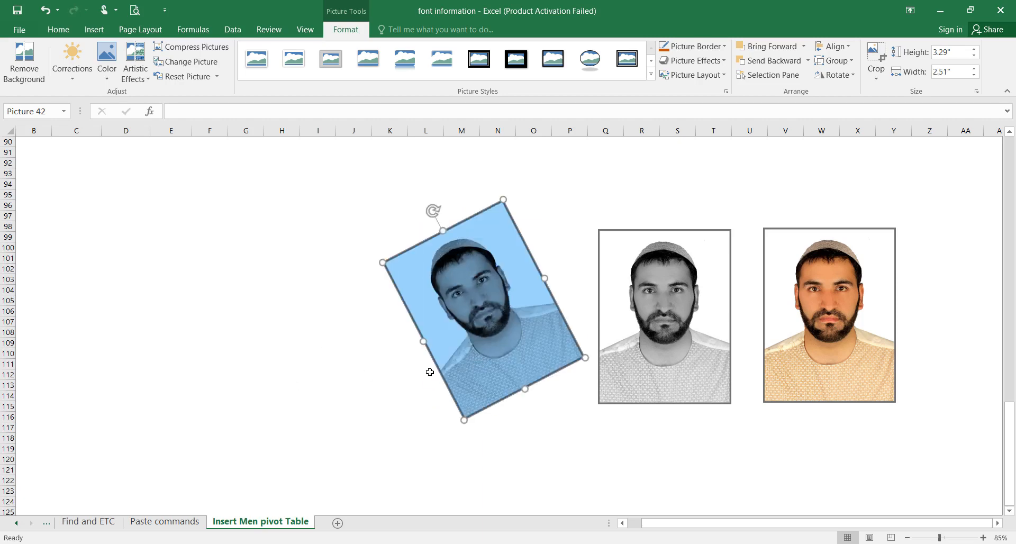
pyautogui.hotkey('ctrl', 'z')
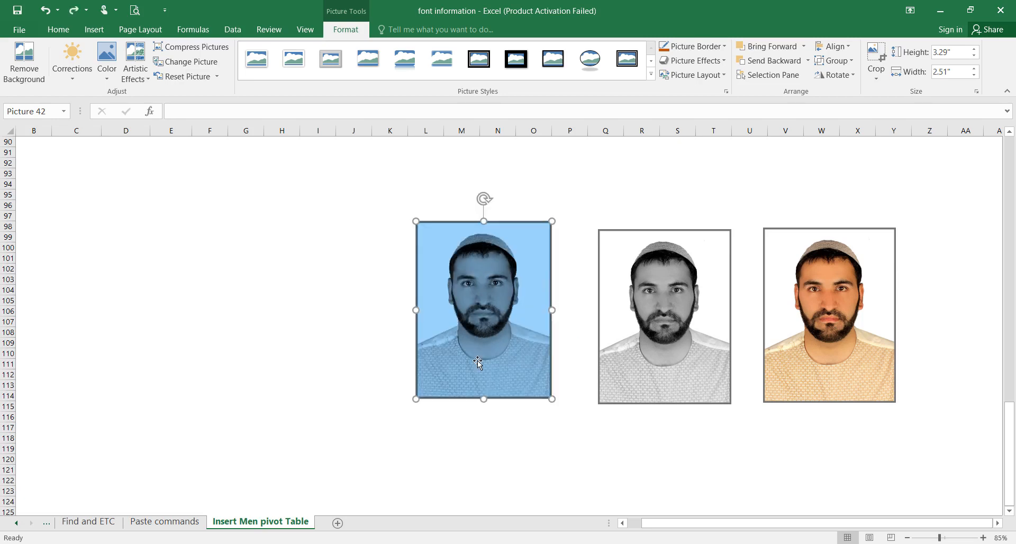